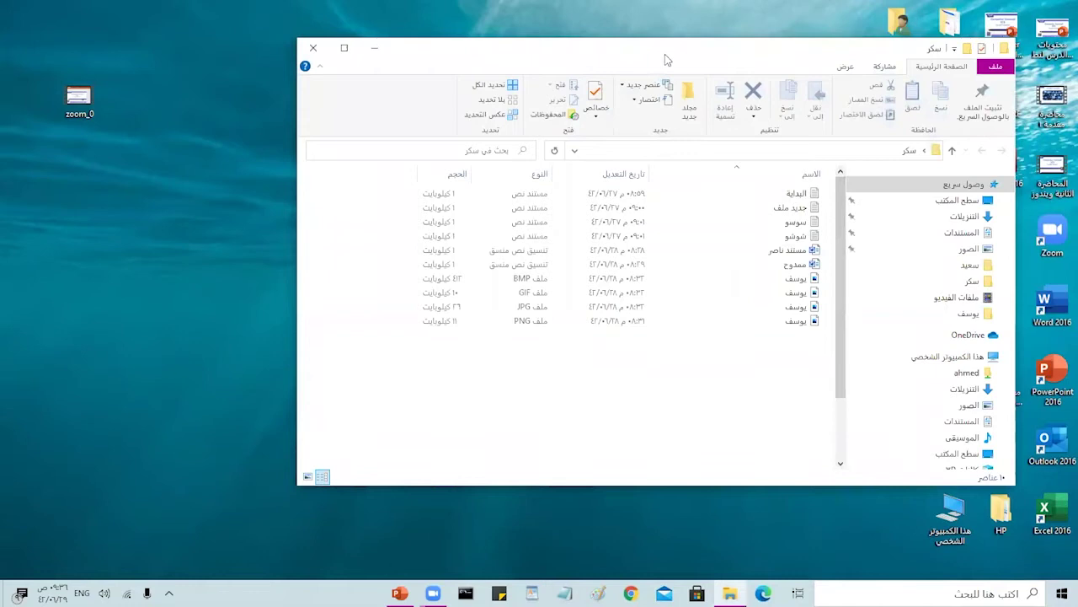
# - Move the سكر folder window to the left and select the file ممدوح
pyautogui.moveTo(665, 53); pyautogui.dragTo(568, 42)
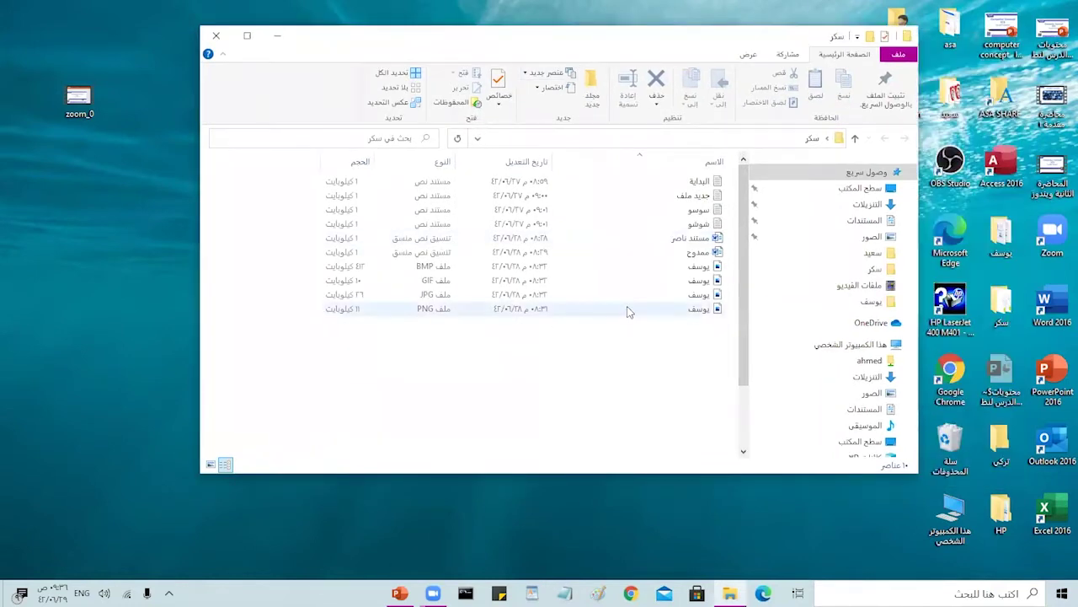
pyautogui.click(699, 253)
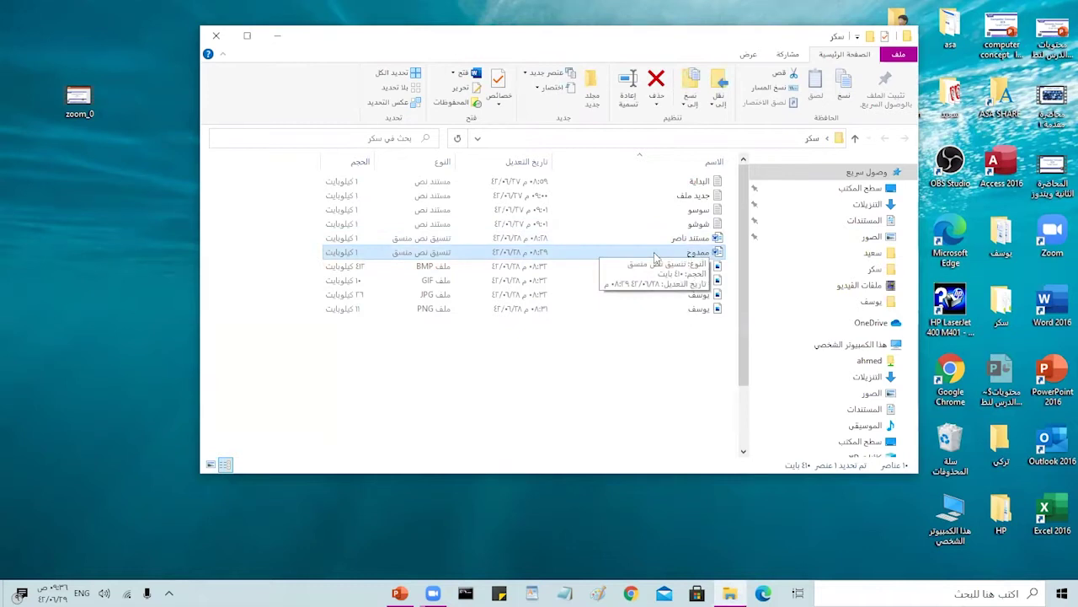
# - Give ممدوح the Hidden attribute through its Properties, then clear the selection
pyautogui.rightClick(608, 256)
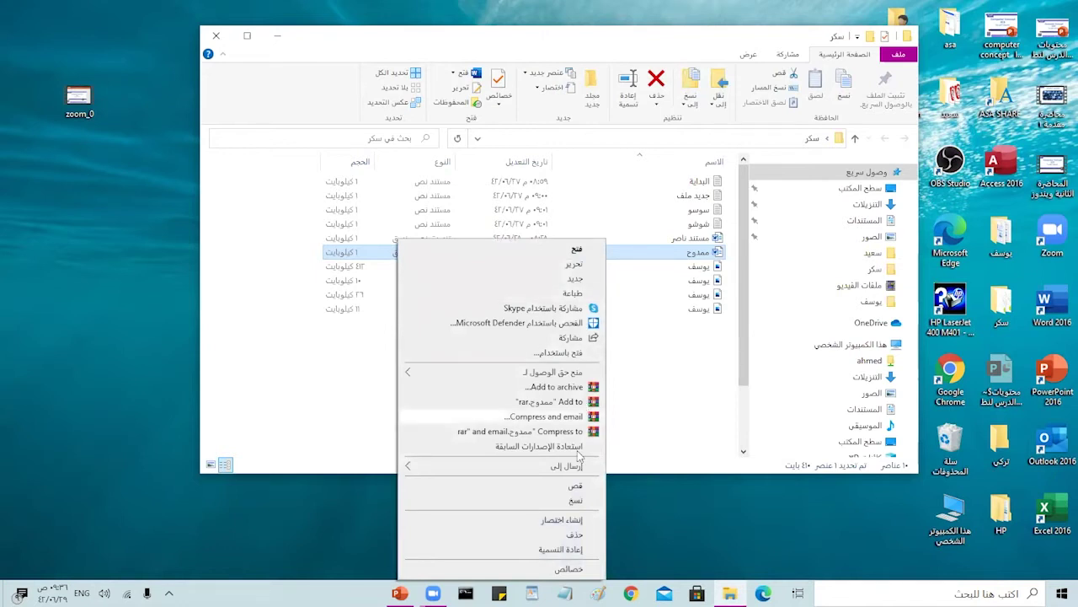
pyautogui.click(567, 570)
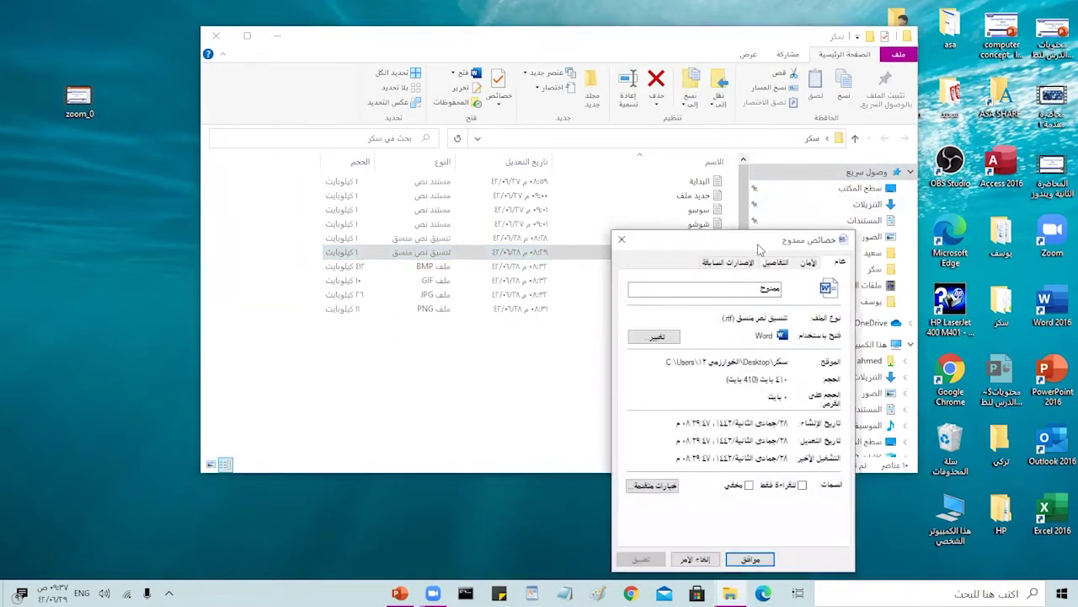
pyautogui.moveTo(758, 249); pyautogui.dragTo(568, 101)
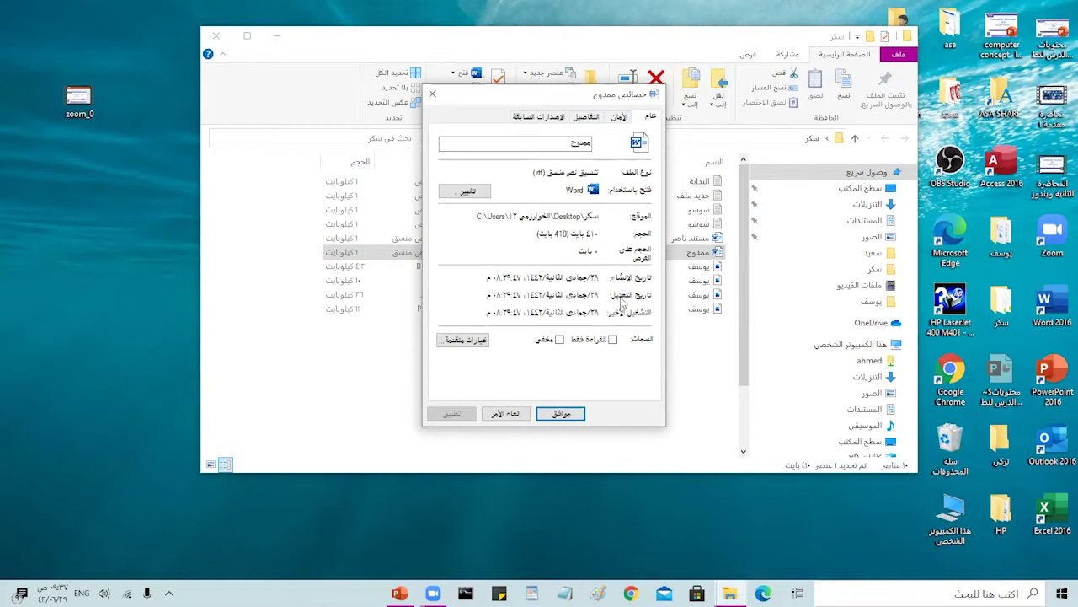
pyautogui.click(559, 340)
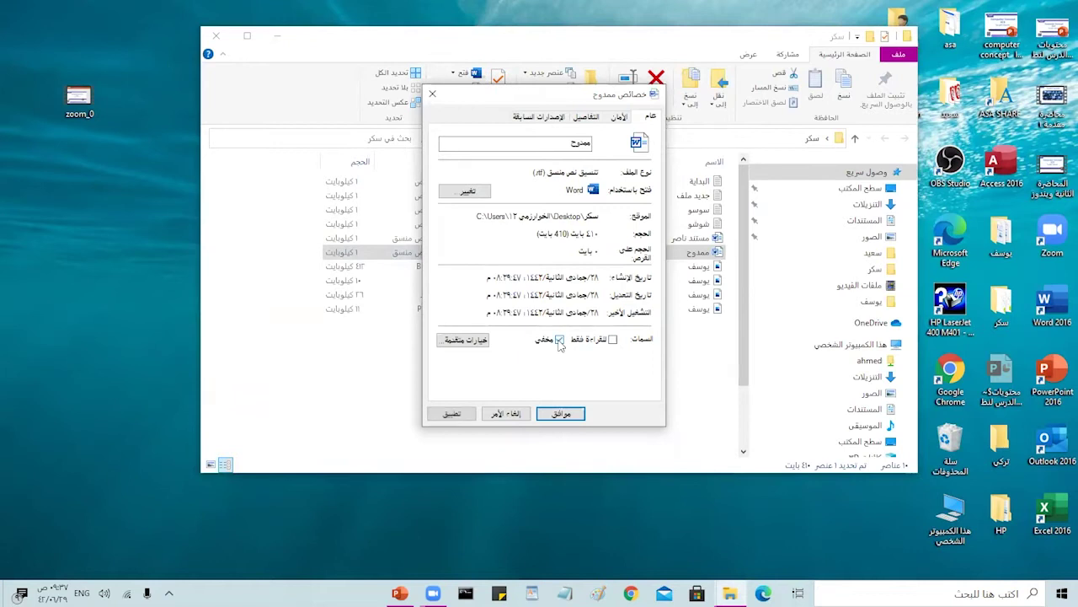
pyautogui.click(562, 413)
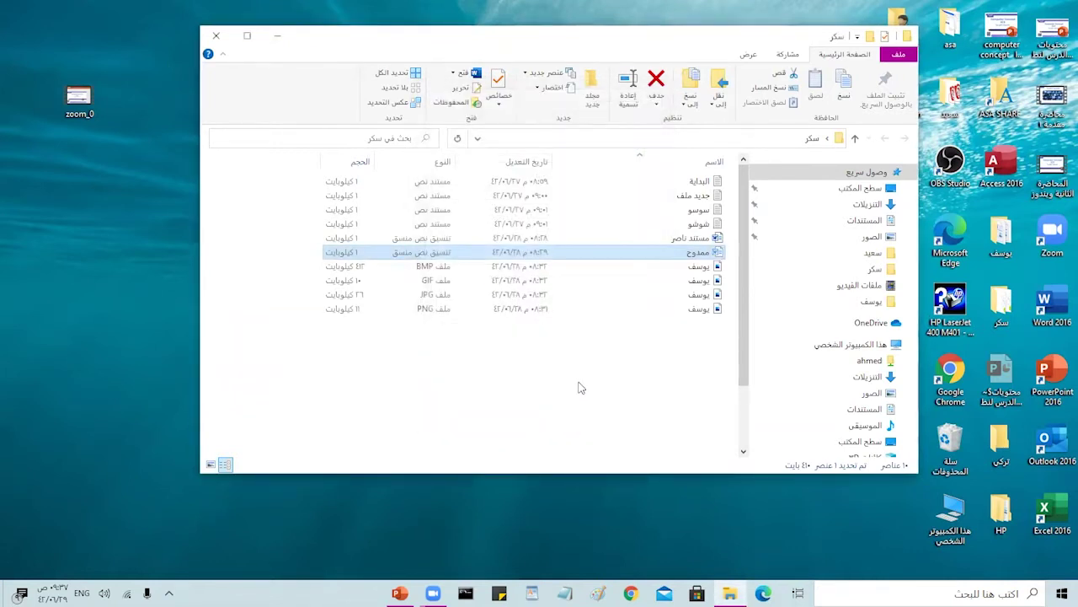
pyautogui.click(580, 387)
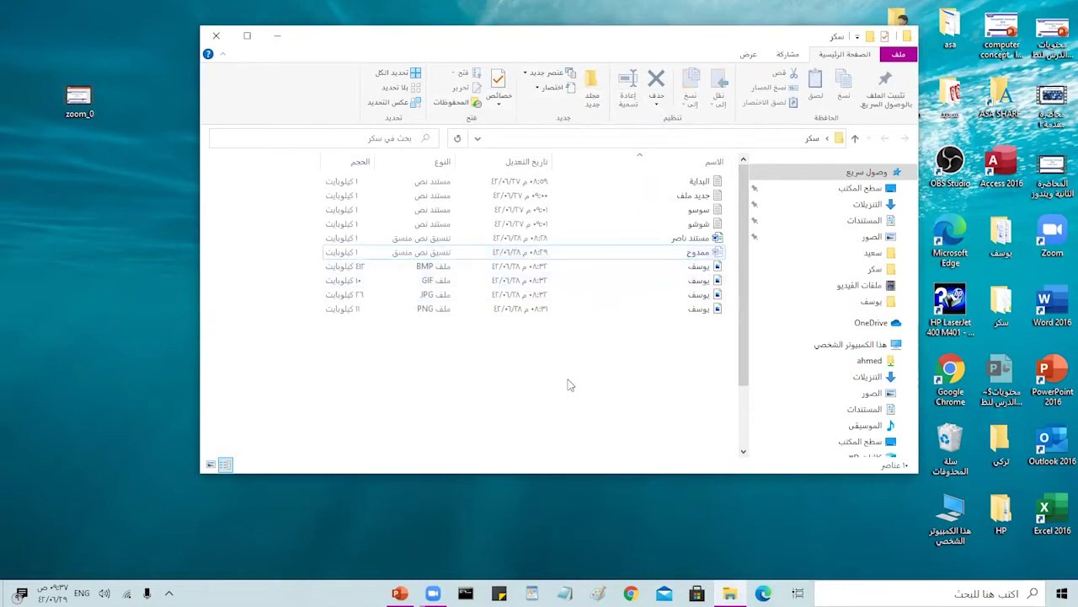
# - Turn off Hidden items on the View ribbon so ممدوح disappears, leaving nine items
pyautogui.click(757, 59)
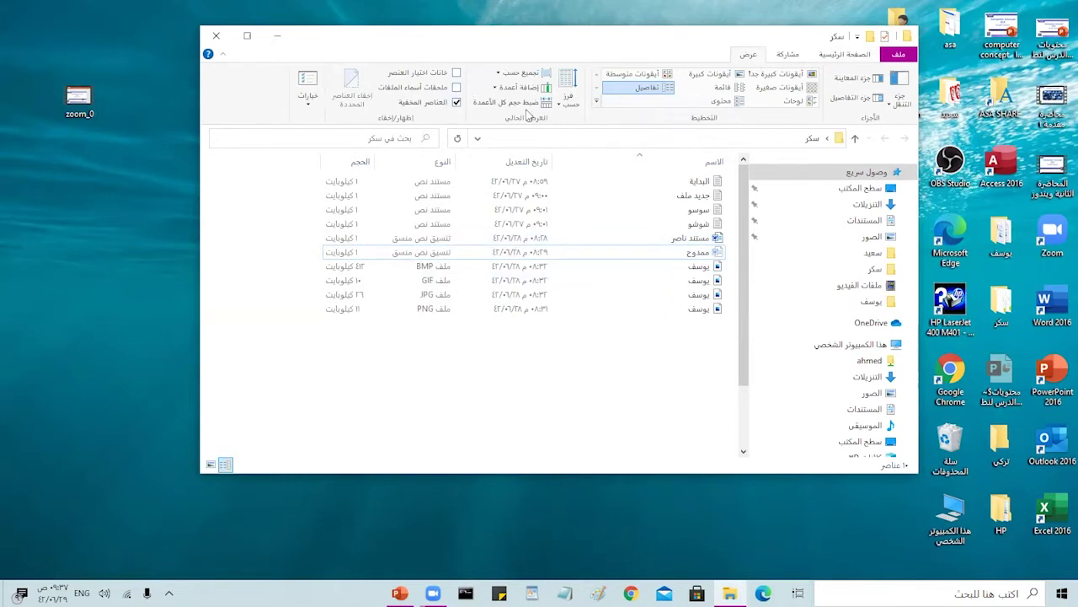
pyautogui.click(457, 103)
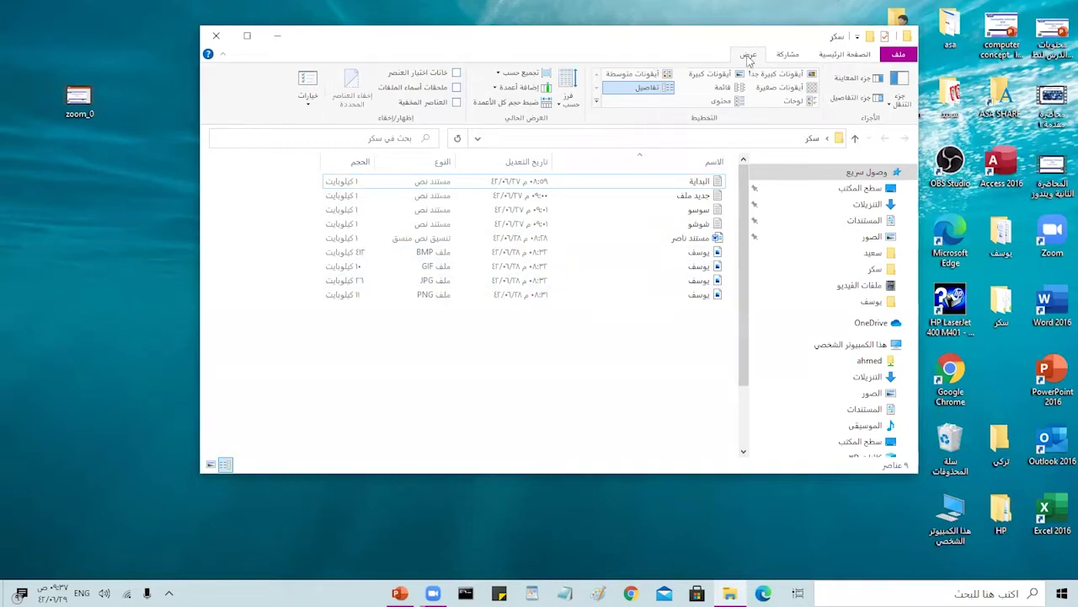
pyautogui.click(308, 104)
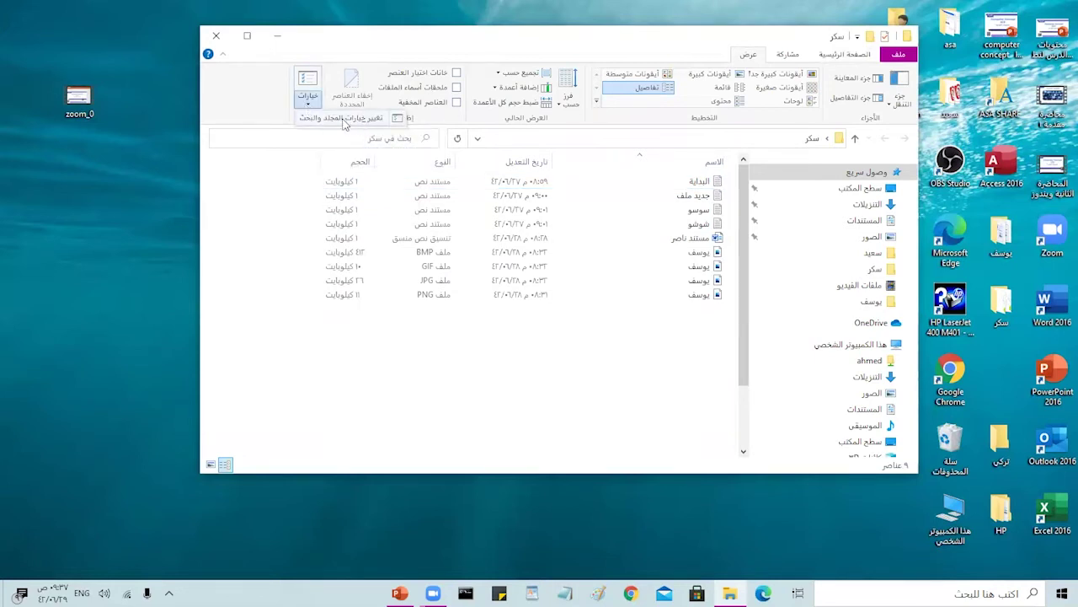
# - Open Folder Options, browse its View and Search tabs, and keep folders opening in the same window
pyautogui.click(342, 119)
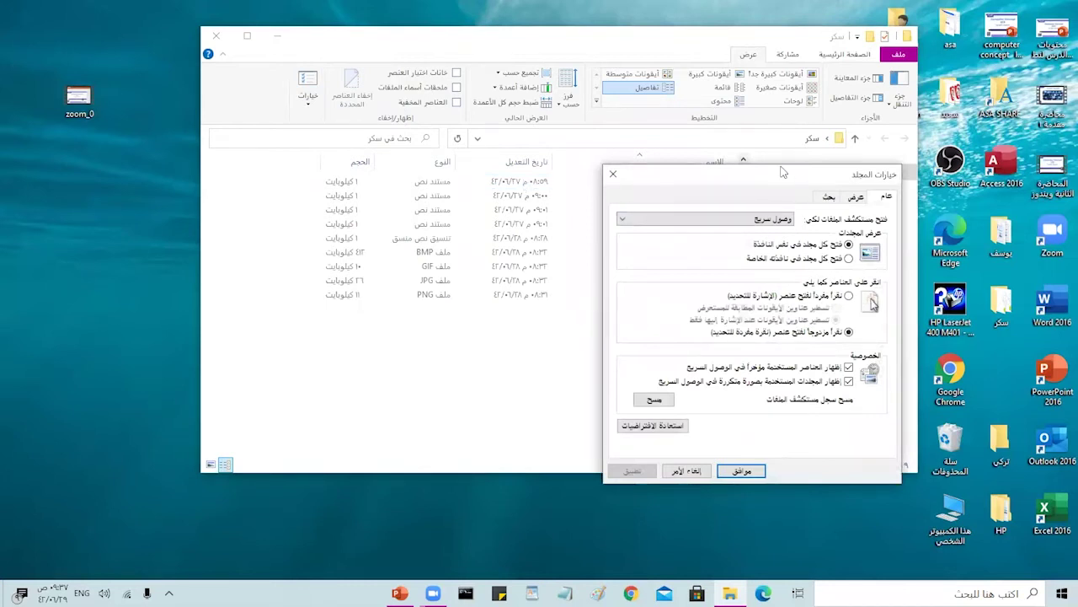
pyautogui.moveTo(782, 172); pyautogui.dragTo(544, 72)
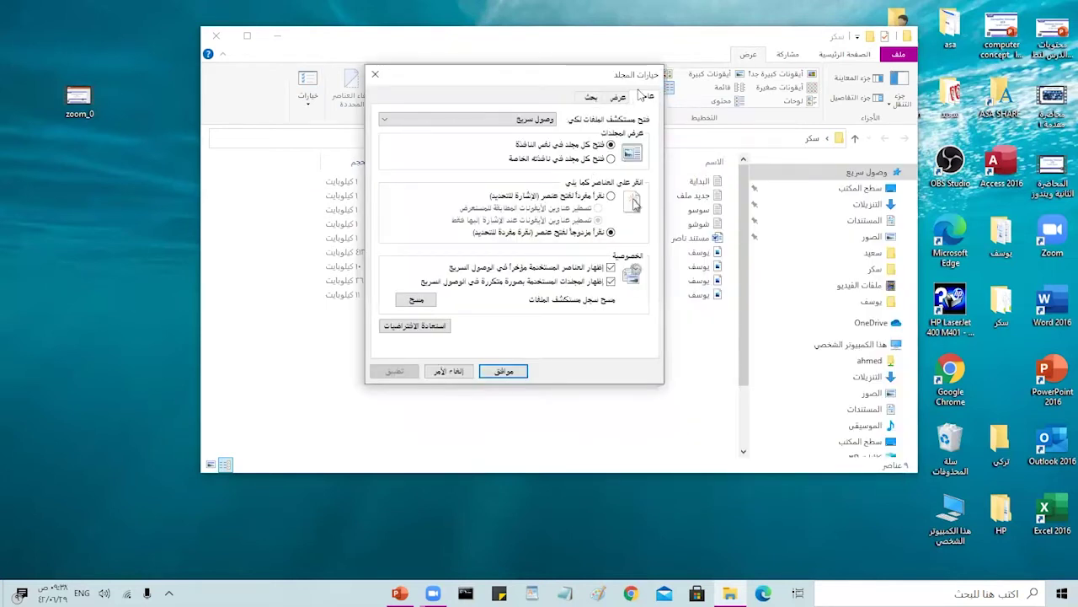
pyautogui.click(608, 100)
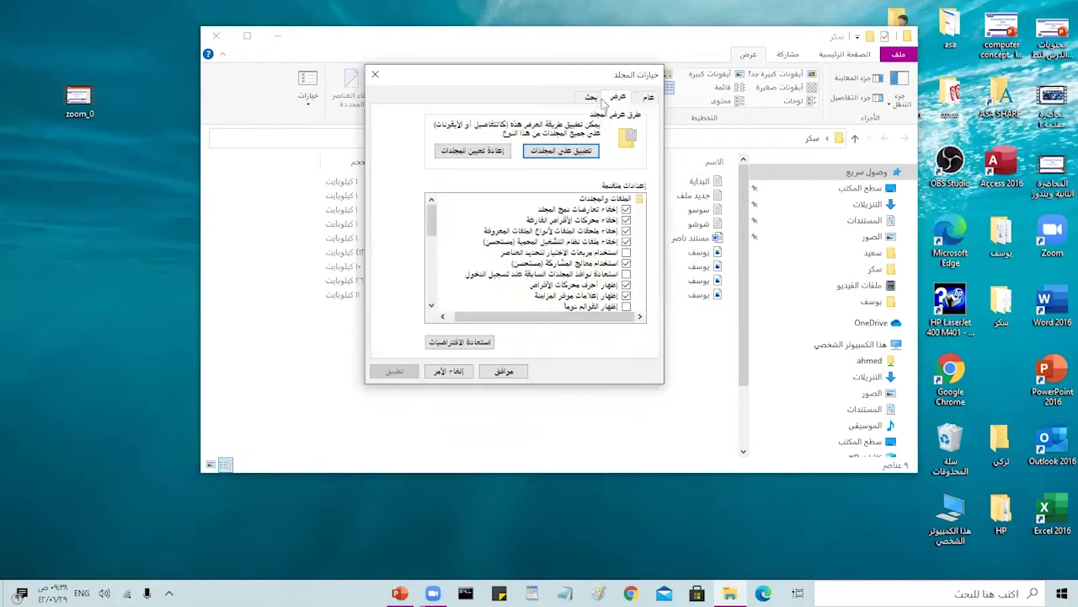
pyautogui.click(590, 99)
pyautogui.click(648, 100)
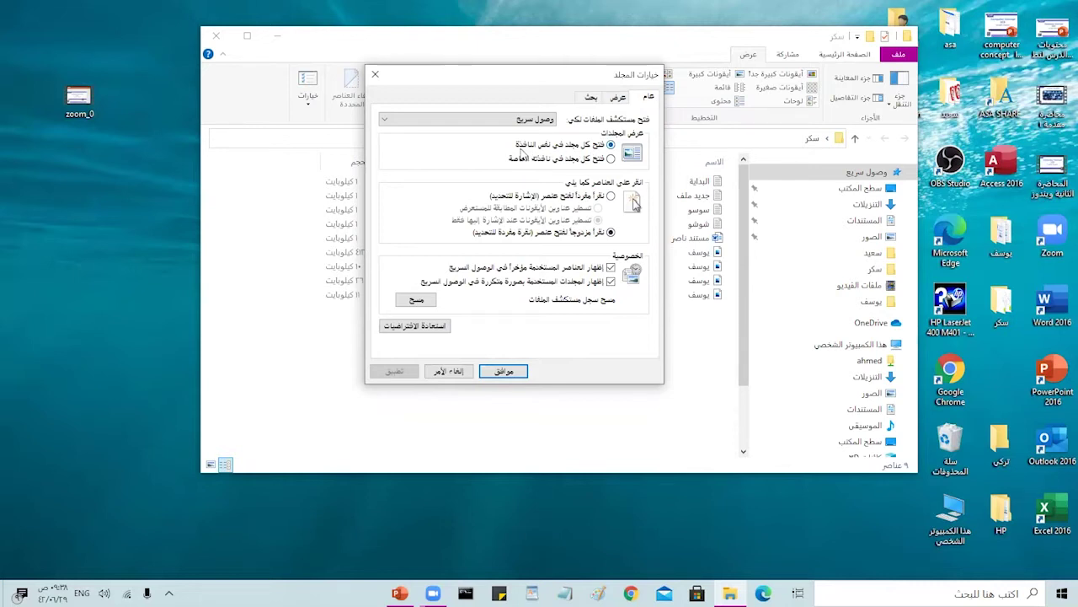
pyautogui.click(611, 158)
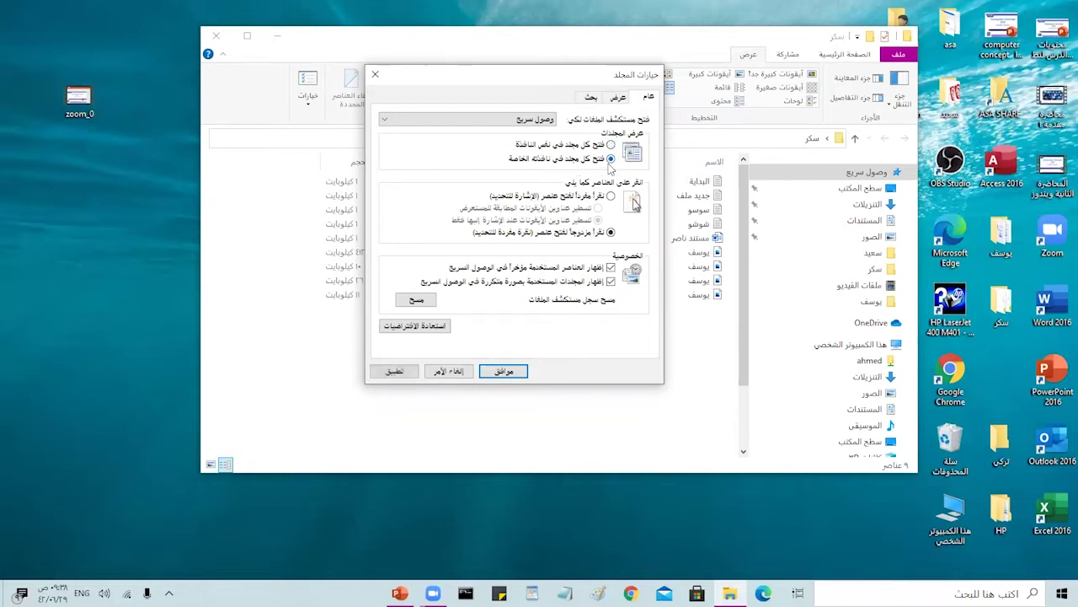
pyautogui.click(611, 145)
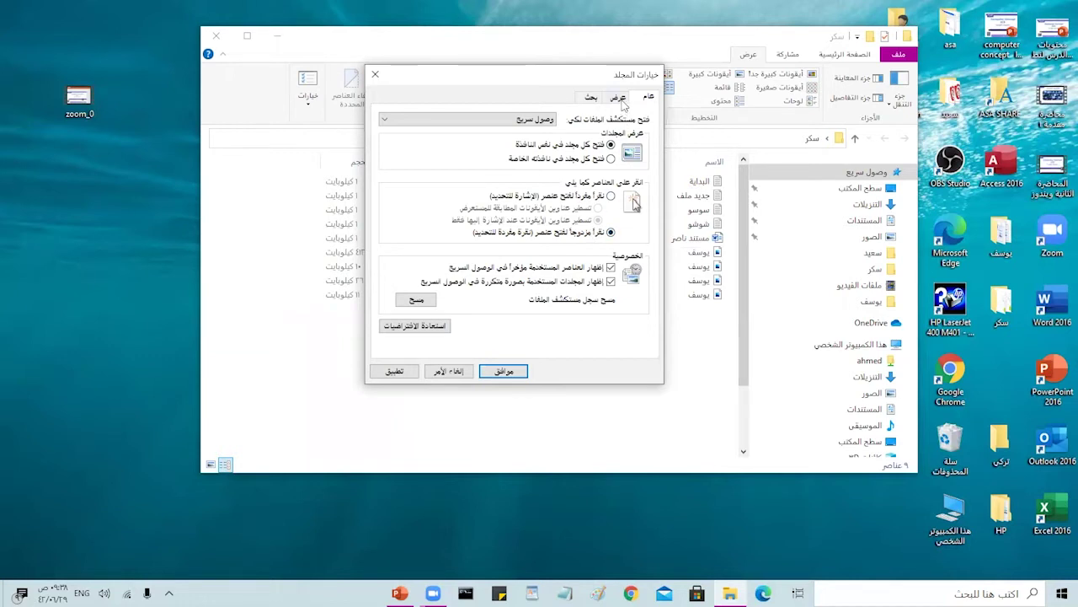
# - In Folder Options' advanced view settings, choose Show hidden files, folders and drives and apply it
pyautogui.click(620, 99)
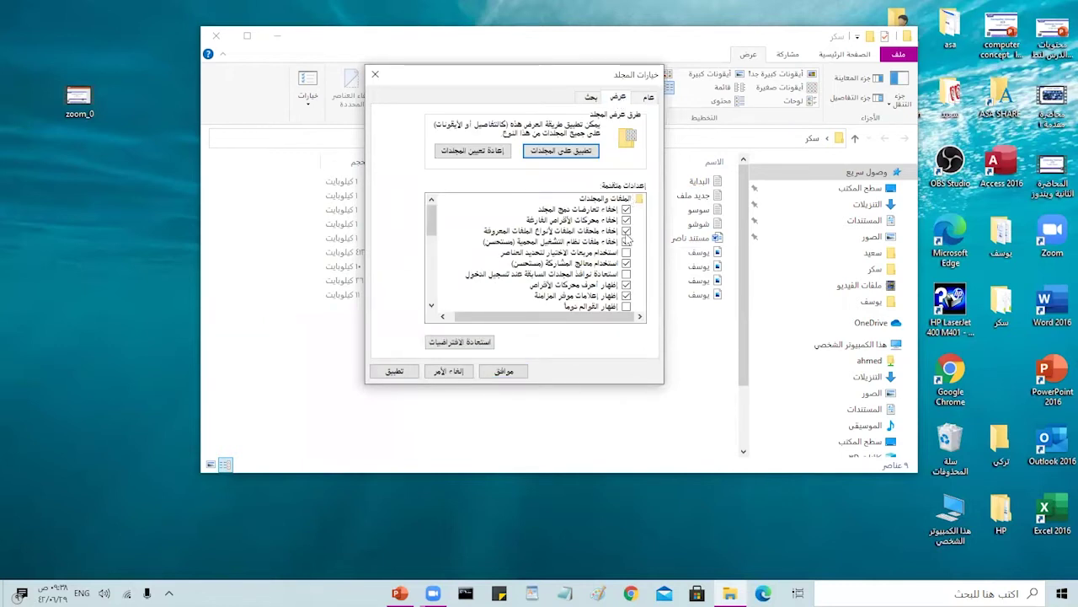
pyautogui.click(431, 306)
pyautogui.click(430, 305)
pyautogui.click(430, 306)
pyautogui.click(431, 306)
pyautogui.click(430, 306)
pyautogui.click(430, 305)
pyautogui.click(431, 306)
pyautogui.click(431, 306)
pyautogui.click(430, 306)
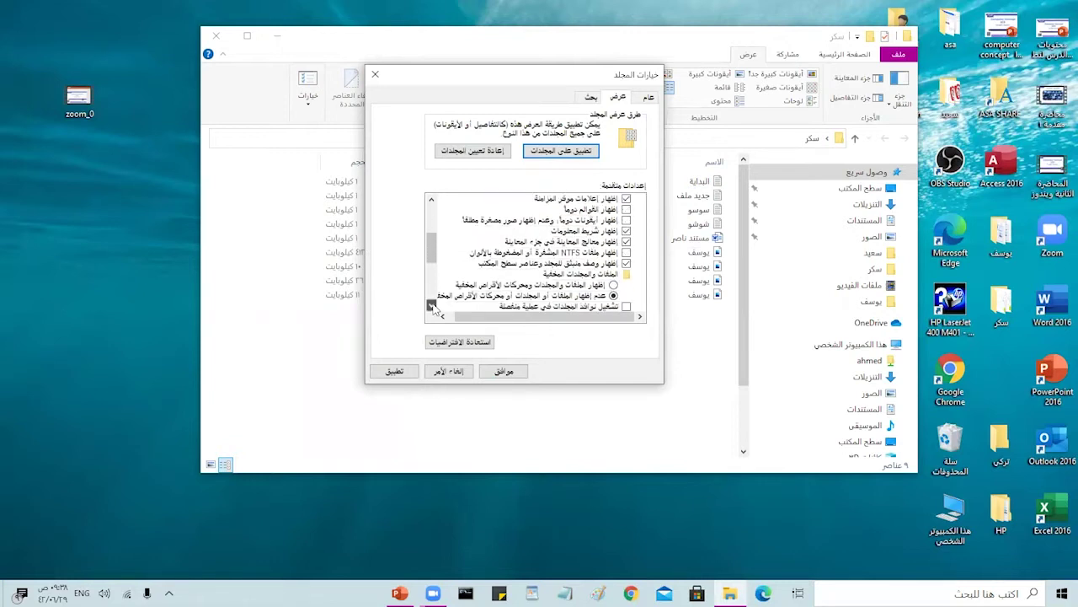
pyautogui.click(430, 306)
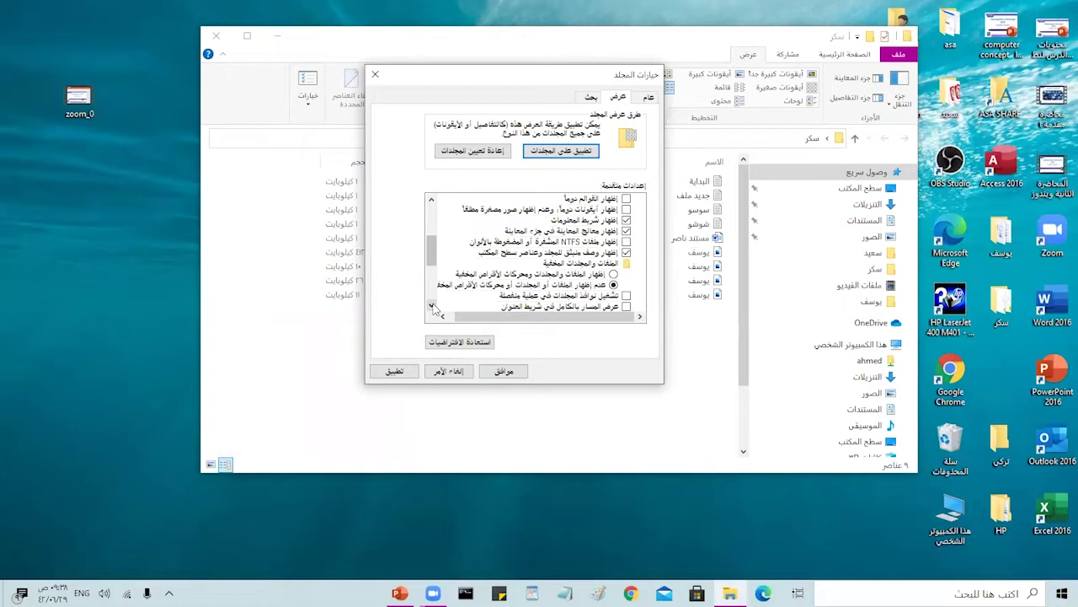
pyautogui.click(430, 306)
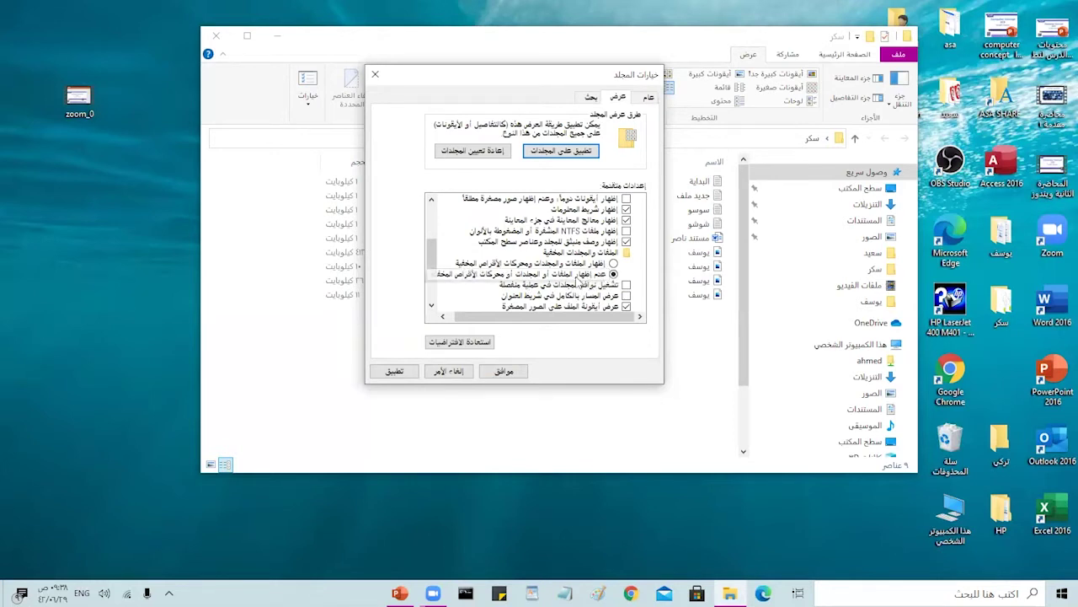
pyautogui.click(615, 263)
pyautogui.click(504, 371)
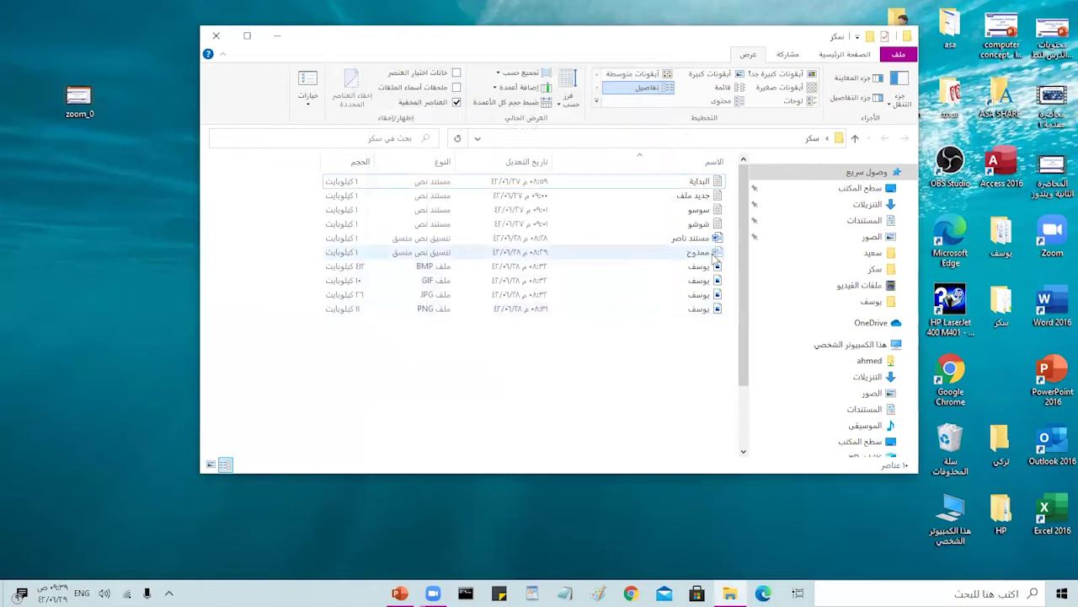
# - Toggle Hidden items off and back on, then close the سكر folder window
pyautogui.moveTo(699, 260)
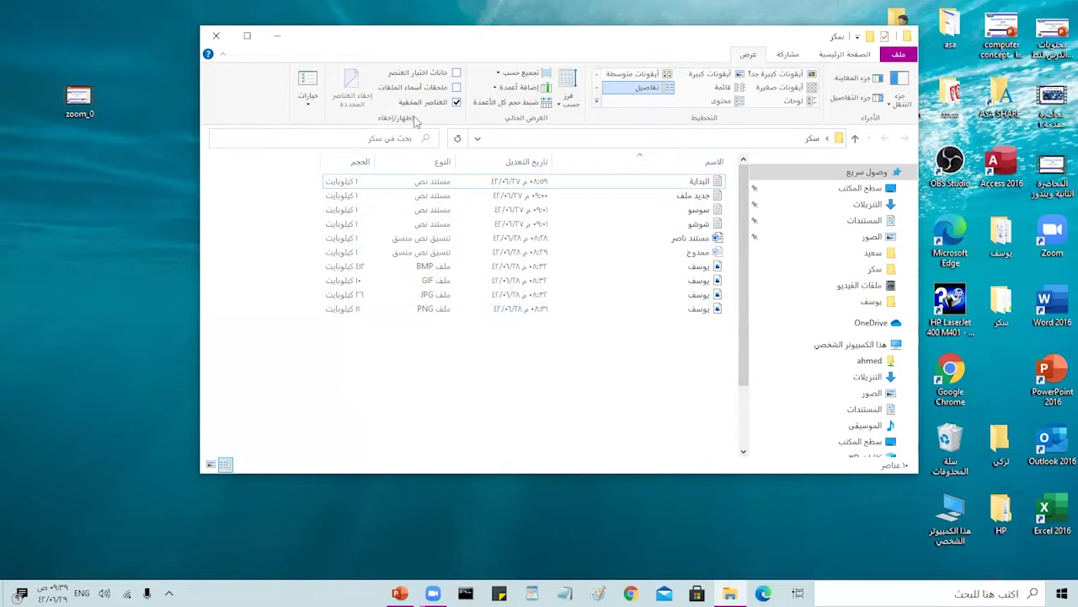
pyautogui.click(456, 102)
pyautogui.click(455, 103)
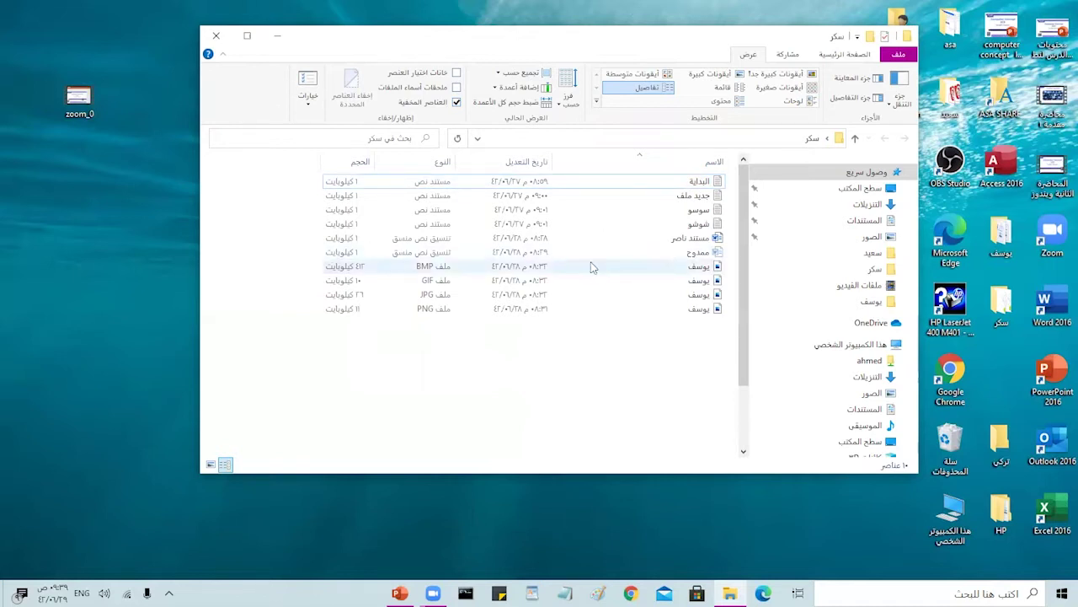
pyautogui.click(216, 38)
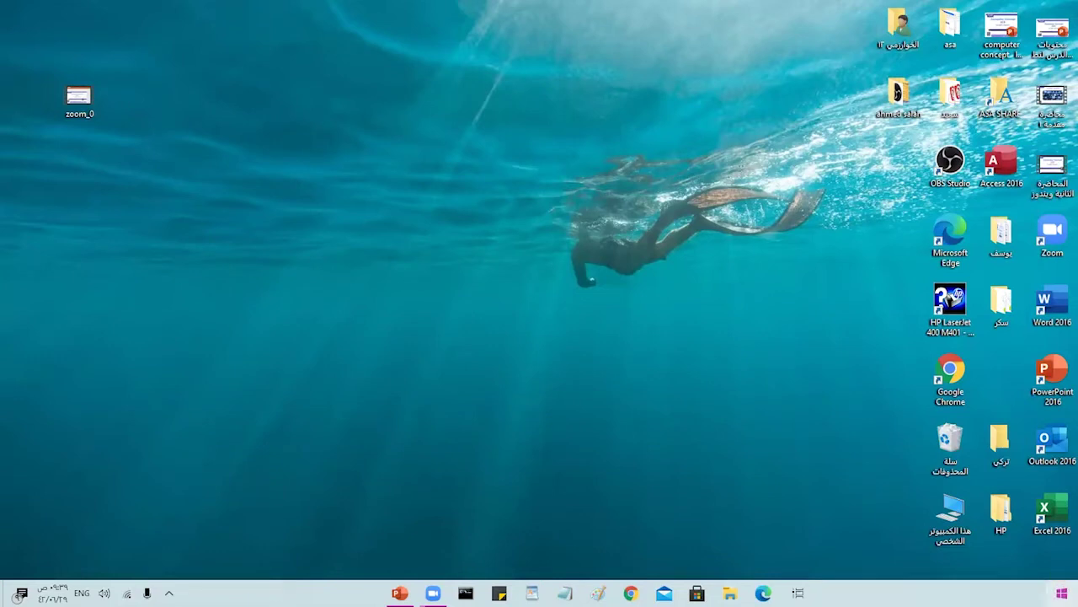
# - Expand Windows System in the Start app list and view Command Prompt's extra options, then dismiss them
pyautogui.click(1061, 593)
pyautogui.scroll(-3, 965, 379)
pyautogui.scroll(-2, 965, 377)
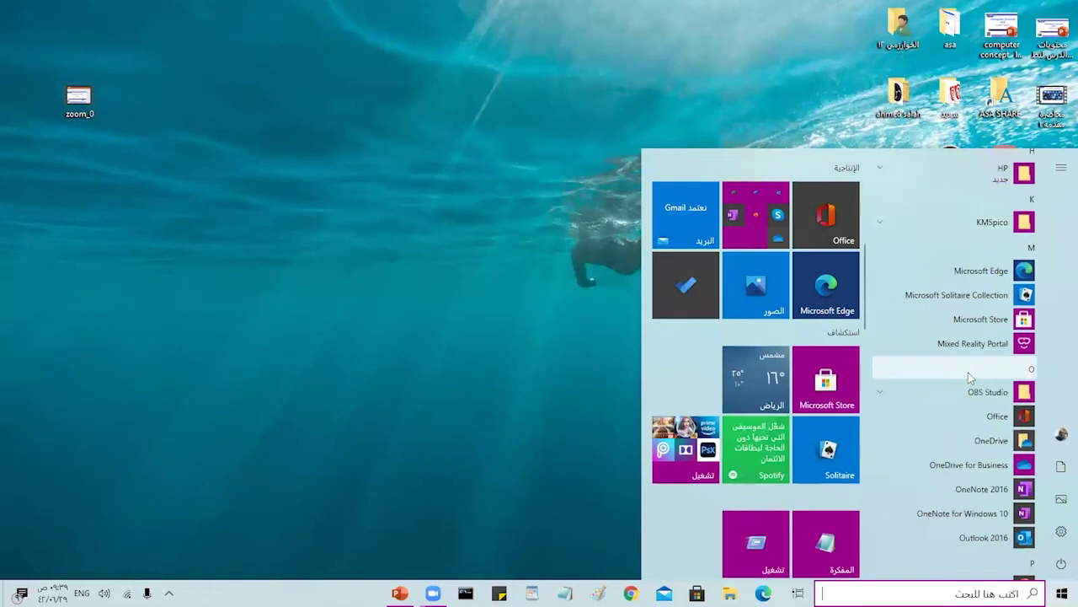
pyautogui.scroll(-2, 968, 372)
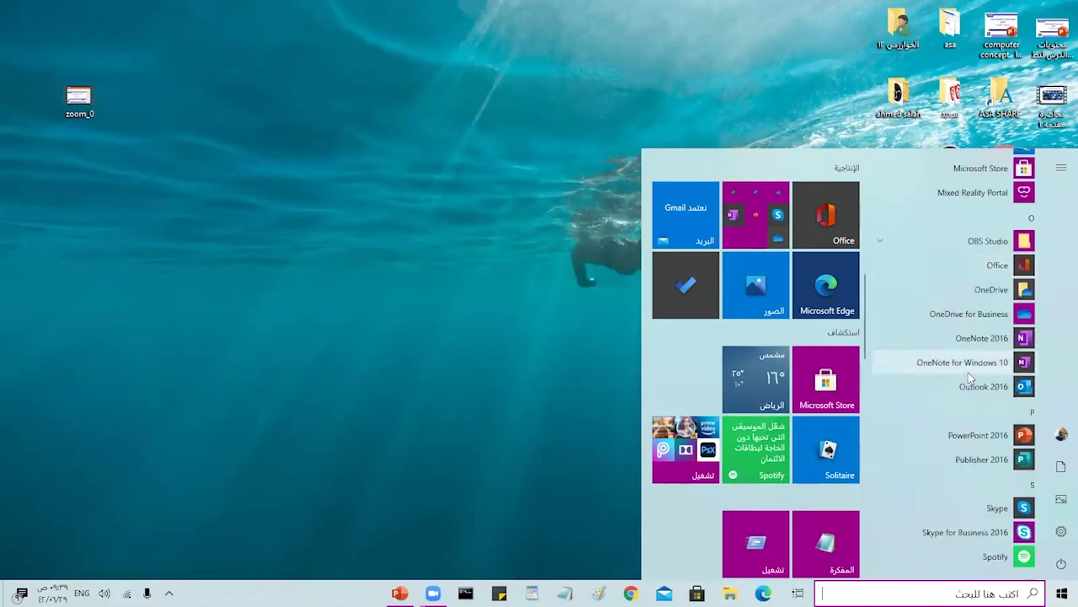
pyautogui.scroll(-3, 970, 375)
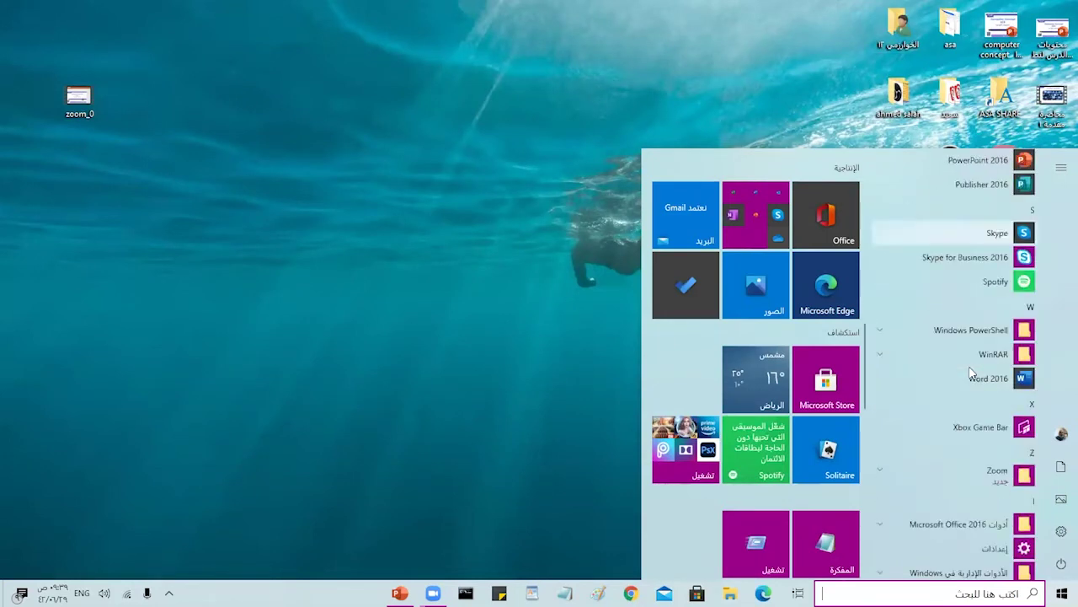
pyautogui.scroll(-2, 971, 373)
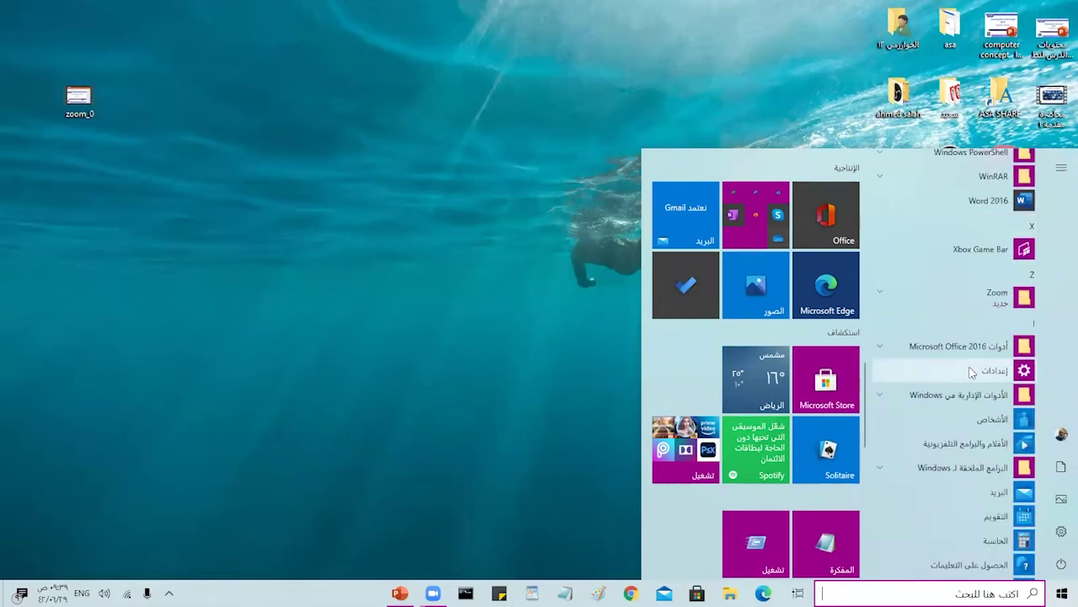
pyautogui.scroll(-3, 971, 372)
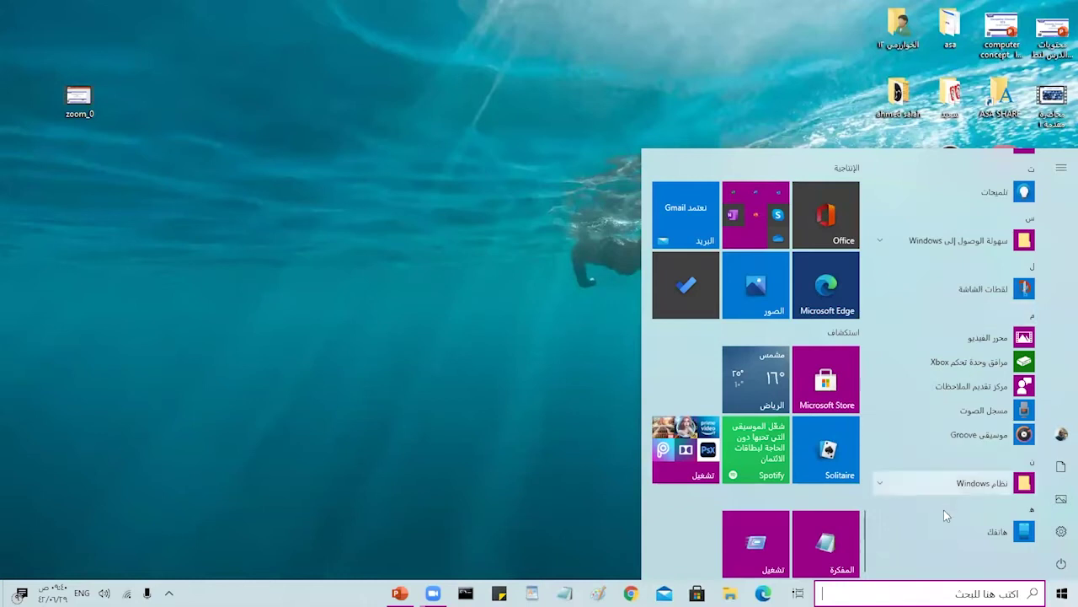
pyautogui.click(957, 485)
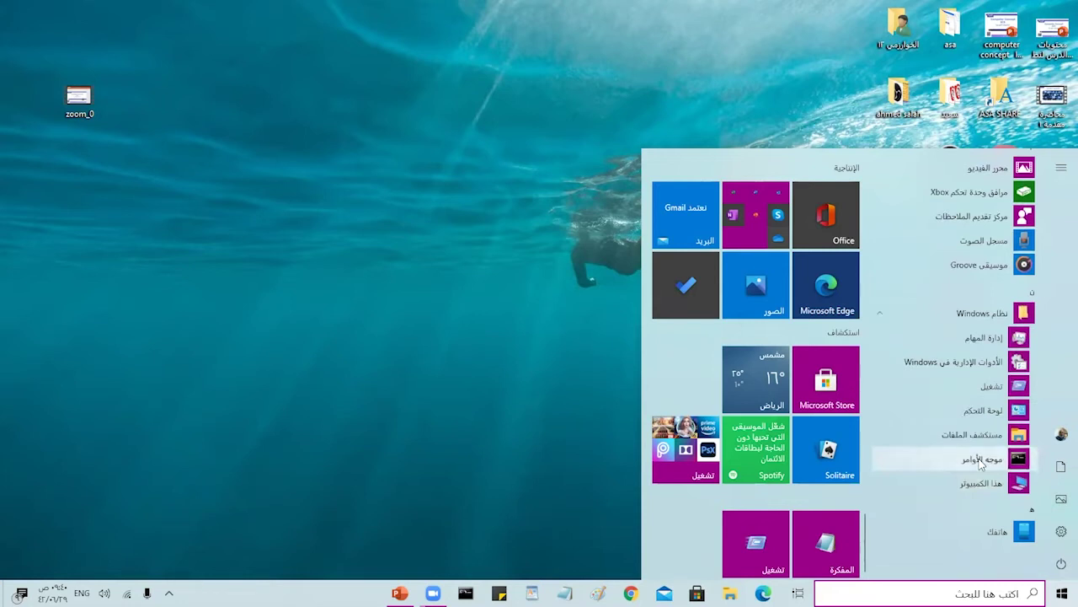
pyautogui.rightClick(980, 462)
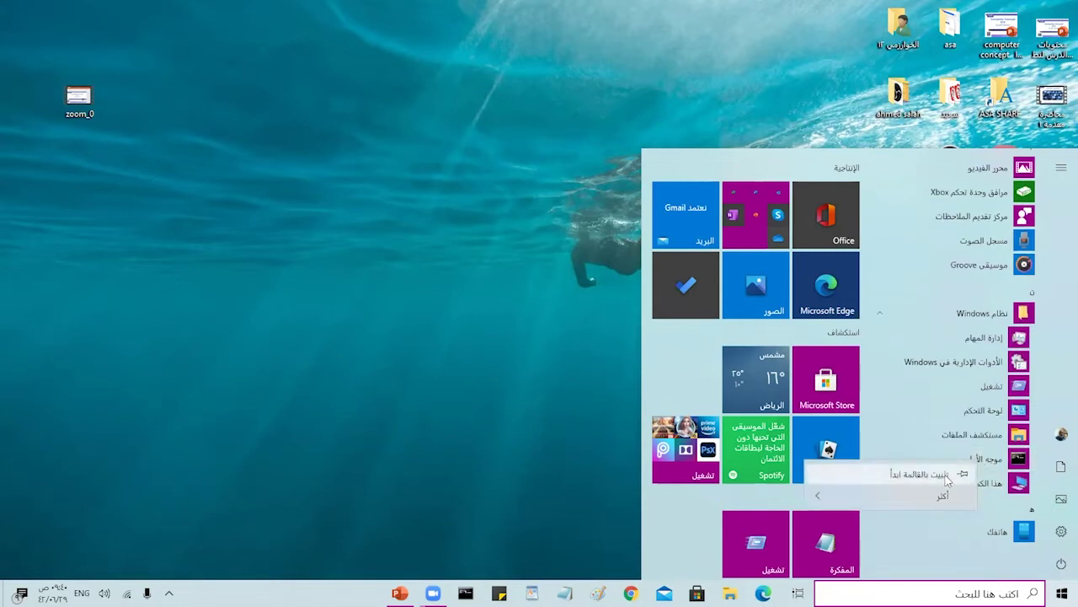
pyautogui.moveTo(821, 500)
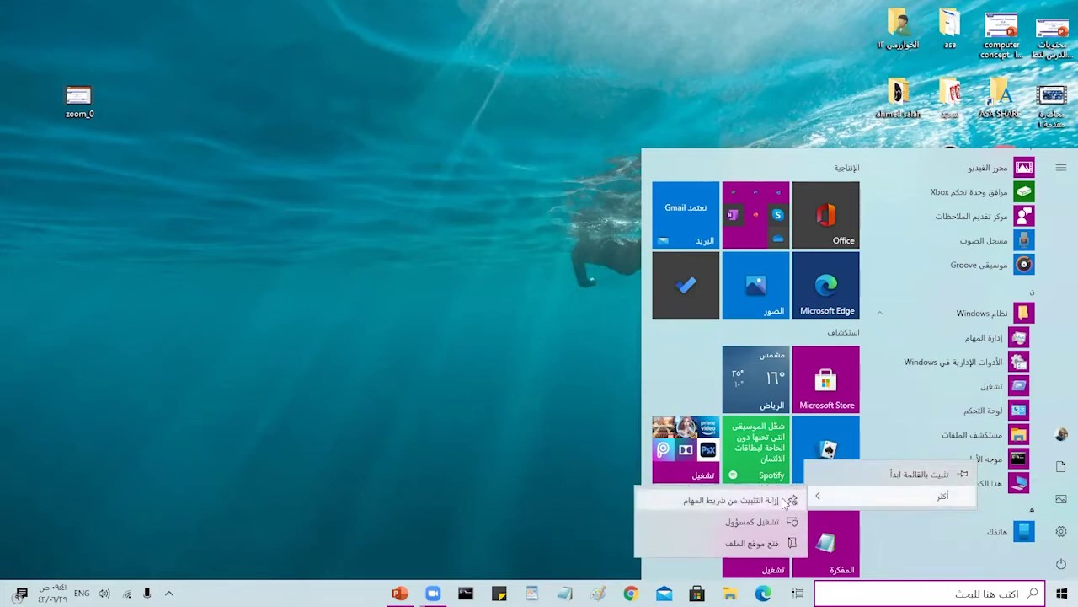
pyautogui.click(999, 466)
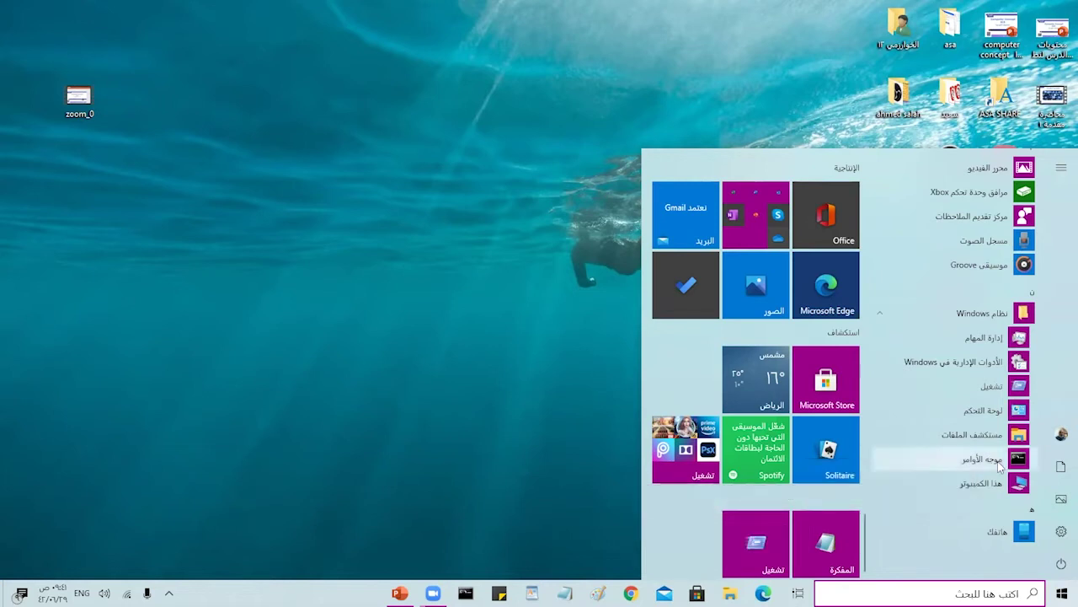
# - Launch Command Prompt, clear the screen, and go to the drive root with cd\
pyautogui.click(1017, 460)
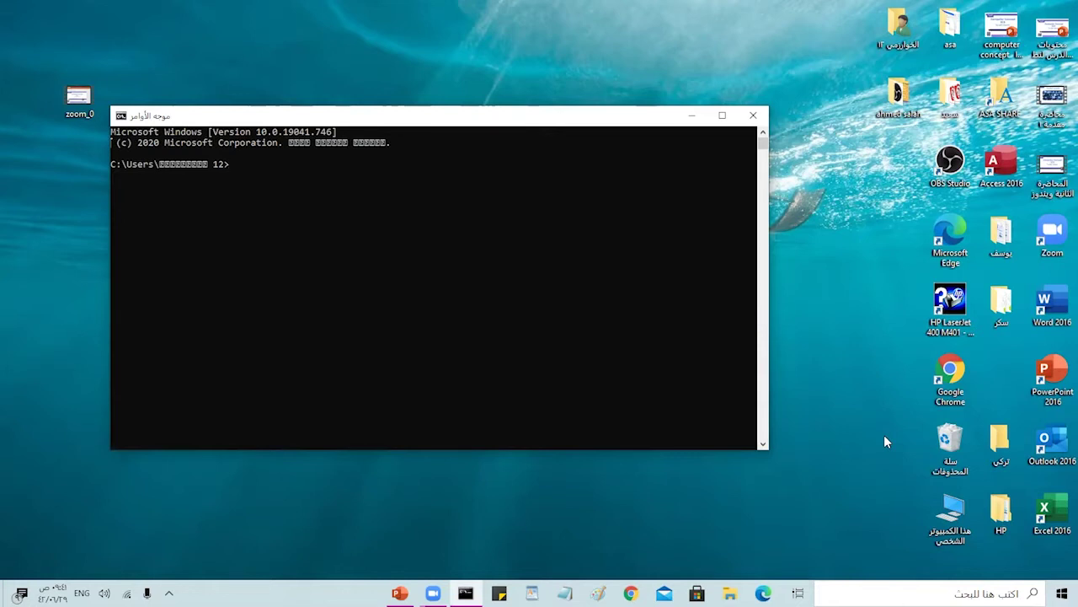
pyautogui.write('ls')
pyautogui.press('Return')
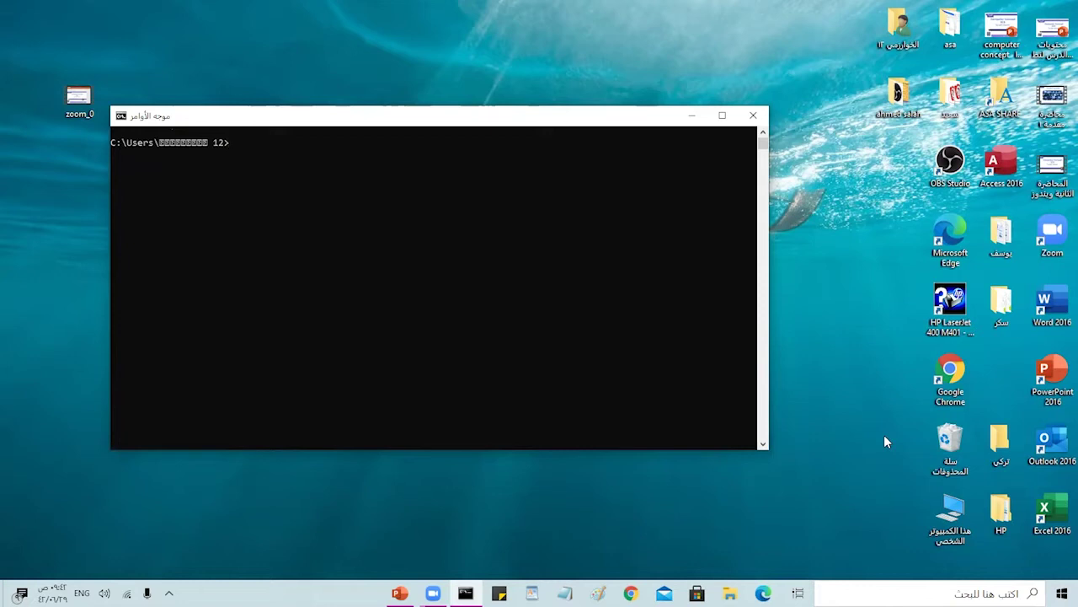
pyautogui.write('cd\\')
pyautogui.press('Return')
# - Switch to drive E, list it with dir, and create the folder ahmed with md
pyautogui.write('e:')
pyautogui.press('Return')
pyautogui.write('dir')
pyautogui.press('Return')
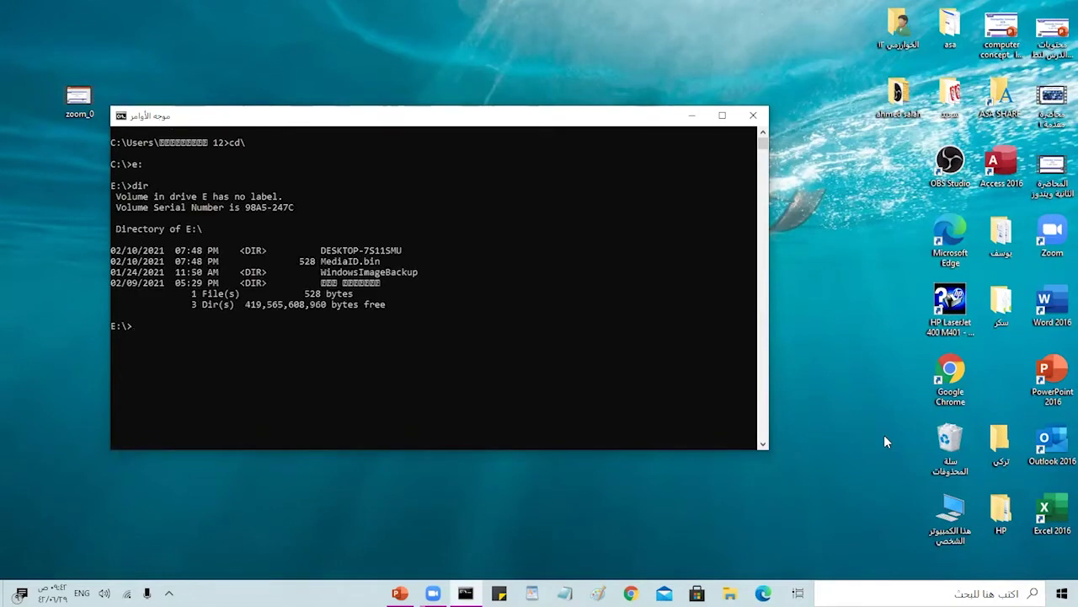
pyautogui.write('cd')
pyautogui.press('BackSpace')
pyautogui.press('BackSpace')
pyautogui.press('BackSpace')
pyautogui.write('md ahmed')
pyautogui.press('Return')
# - List drive E, then enter the ahmed folder and confirm it is empty with dir
pyautogui.write('cd')
pyautogui.press('BackSpace')
pyautogui.press('BackSpace')
pyautogui.write('dir')
pyautogui.press('Return')
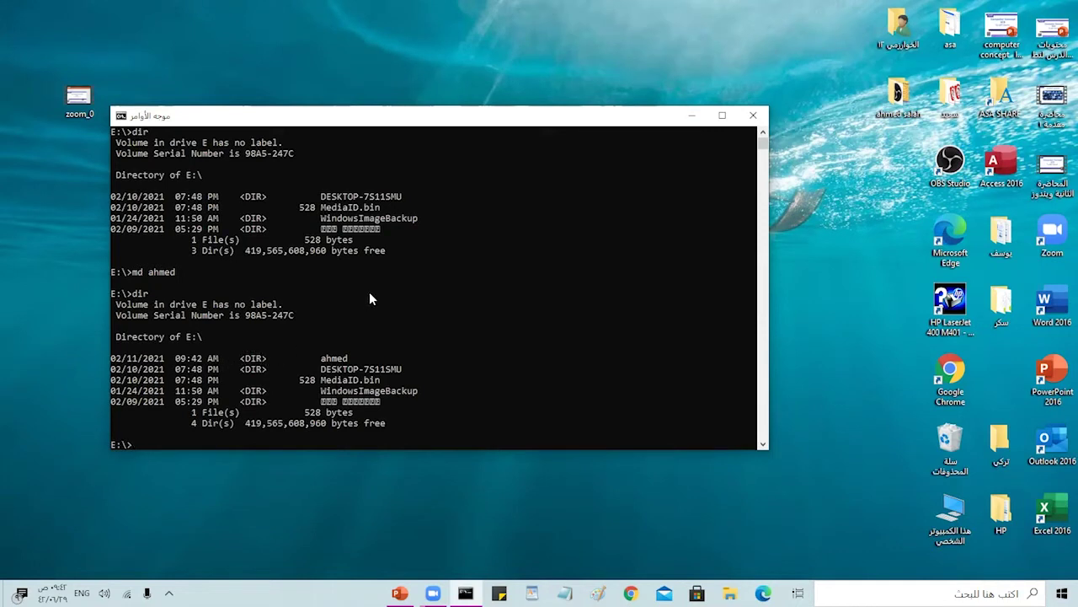
pyautogui.write('cd ahmed')
pyautogui.press('Return')
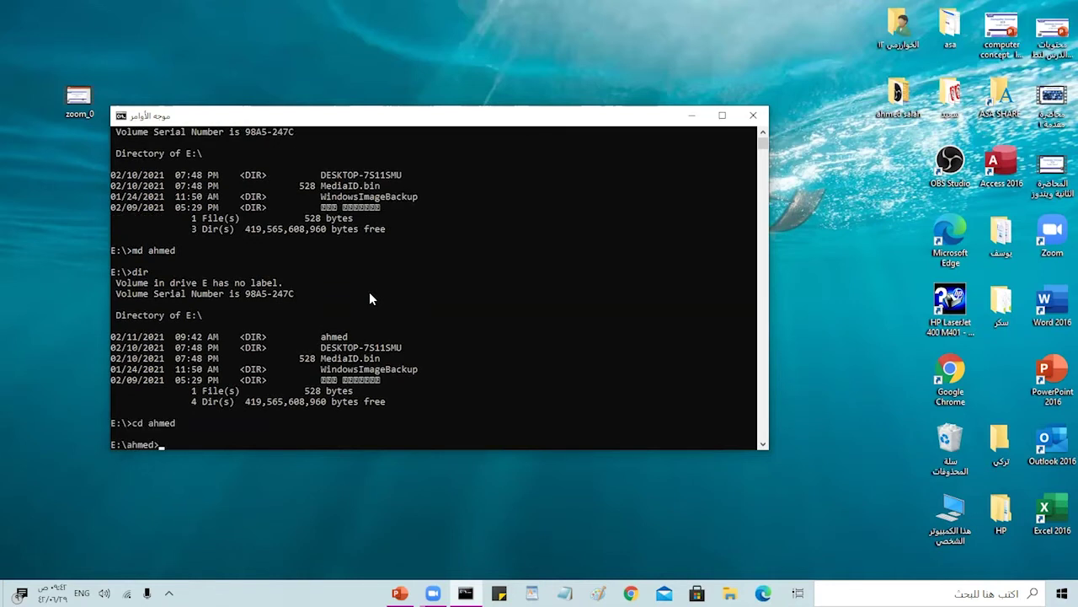
pyautogui.write('dir')
pyautogui.press('Return')
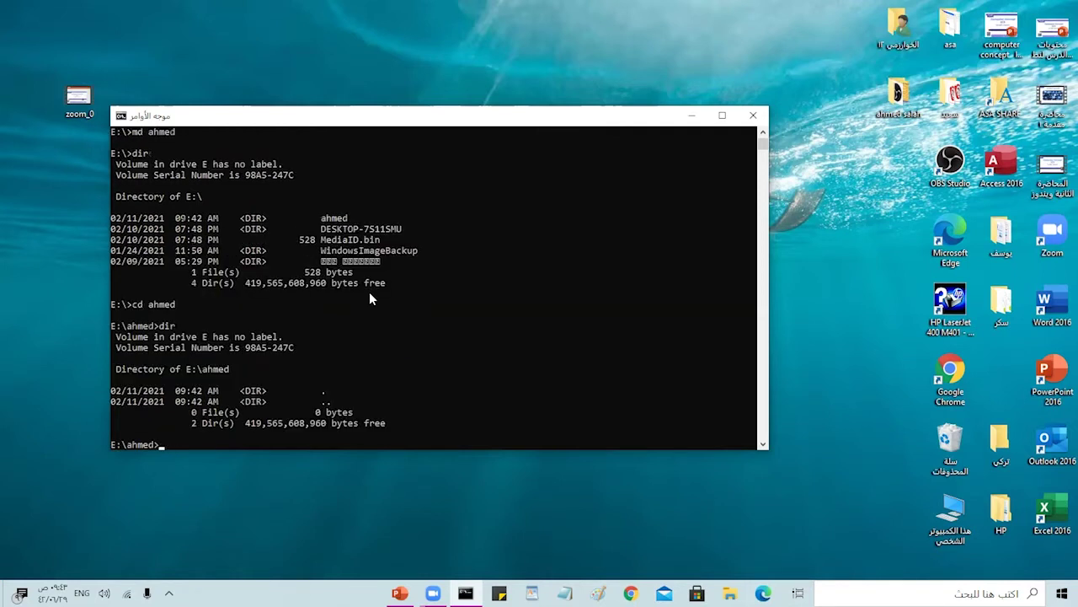
# - Return to E:\ with cd.., remove ahmed with rd, and list the drive again
pyautogui.write('cd..')
pyautogui.press('Return')
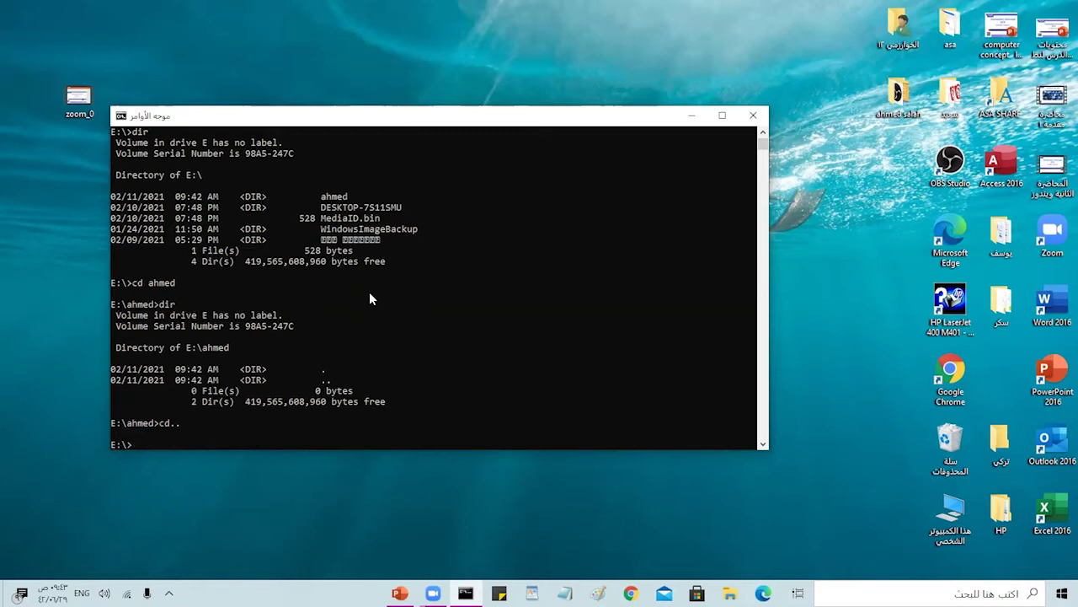
pyautogui.write('rd ahmed')
pyautogui.press('Return')
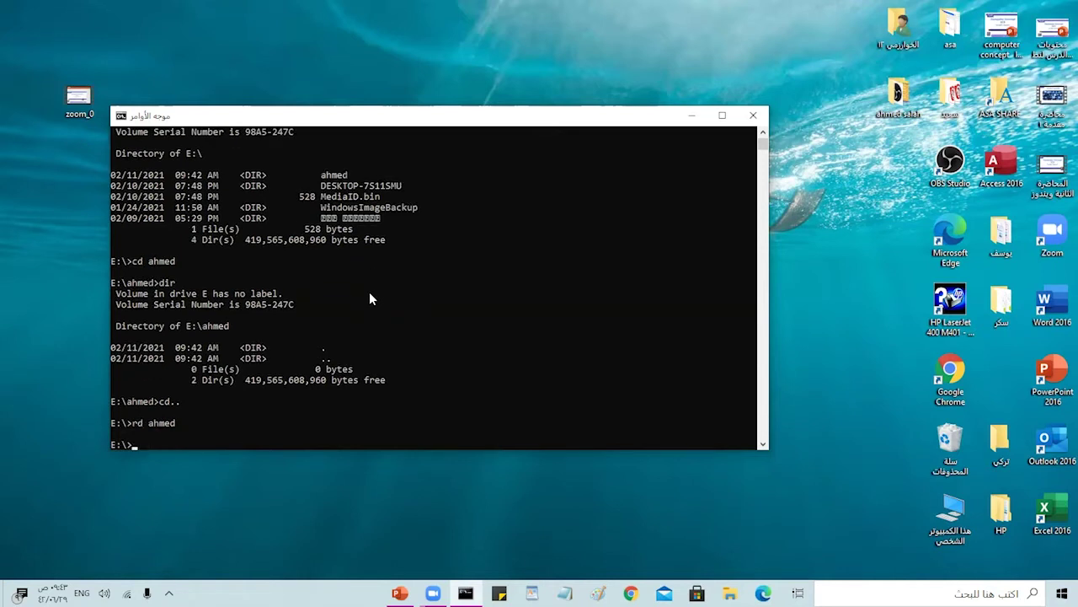
pyautogui.write('dir')
pyautogui.press('Return')
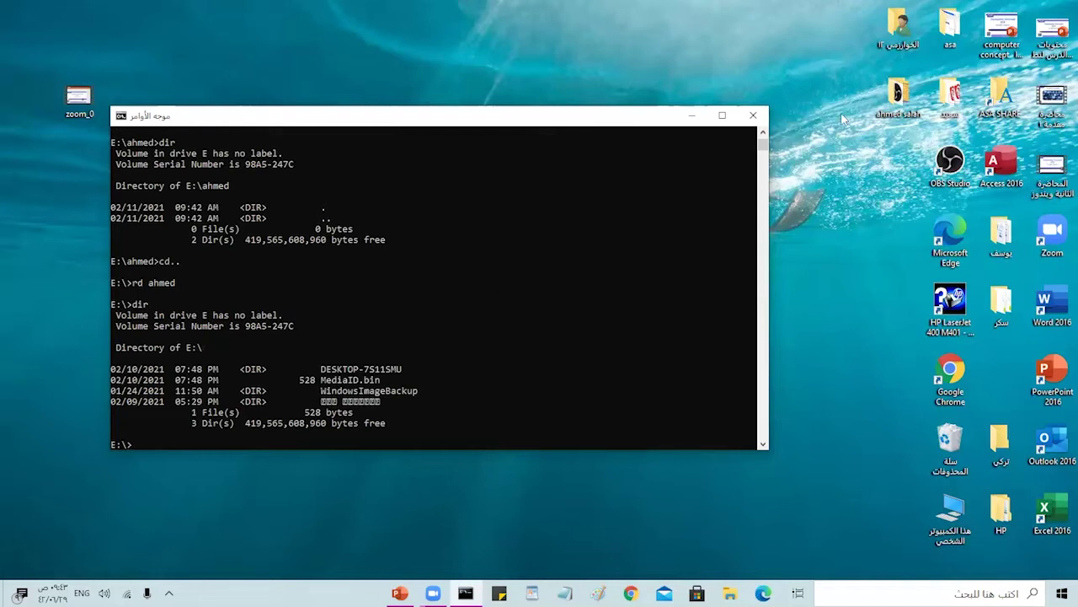
# - Close the Command Prompt window and open Windows search
pyautogui.click(753, 120)
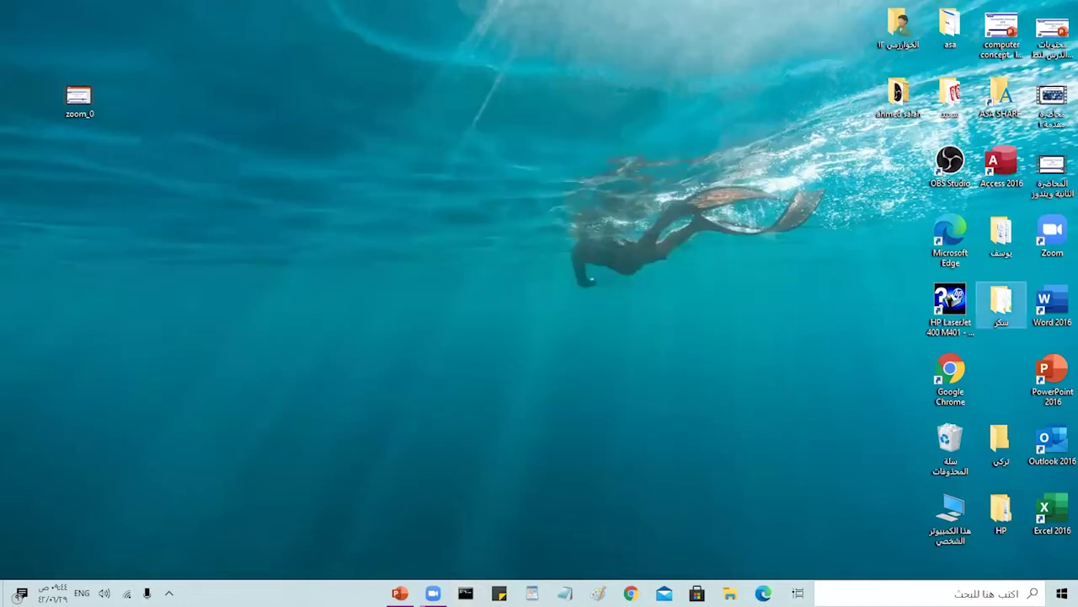
pyautogui.click(927, 593)
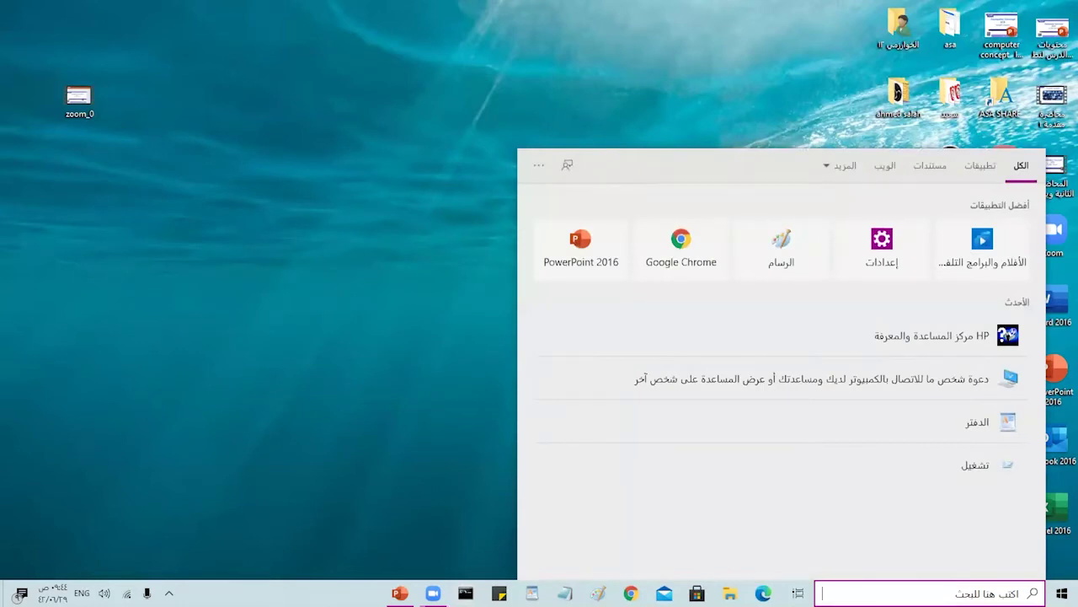
pyautogui.write('run')
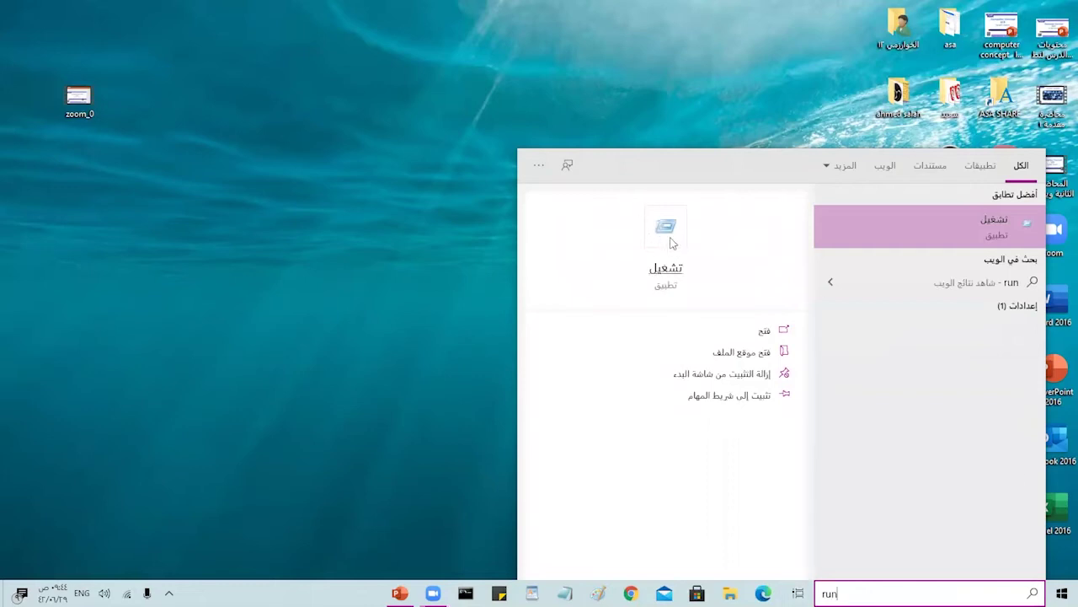
pyautogui.click(667, 237)
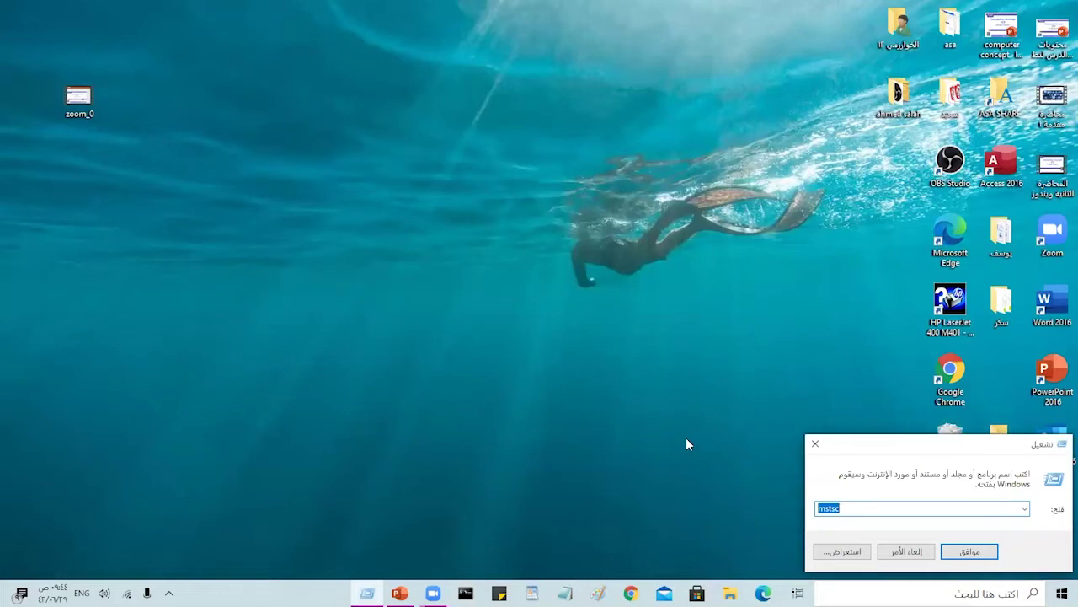
pyautogui.write('wi')
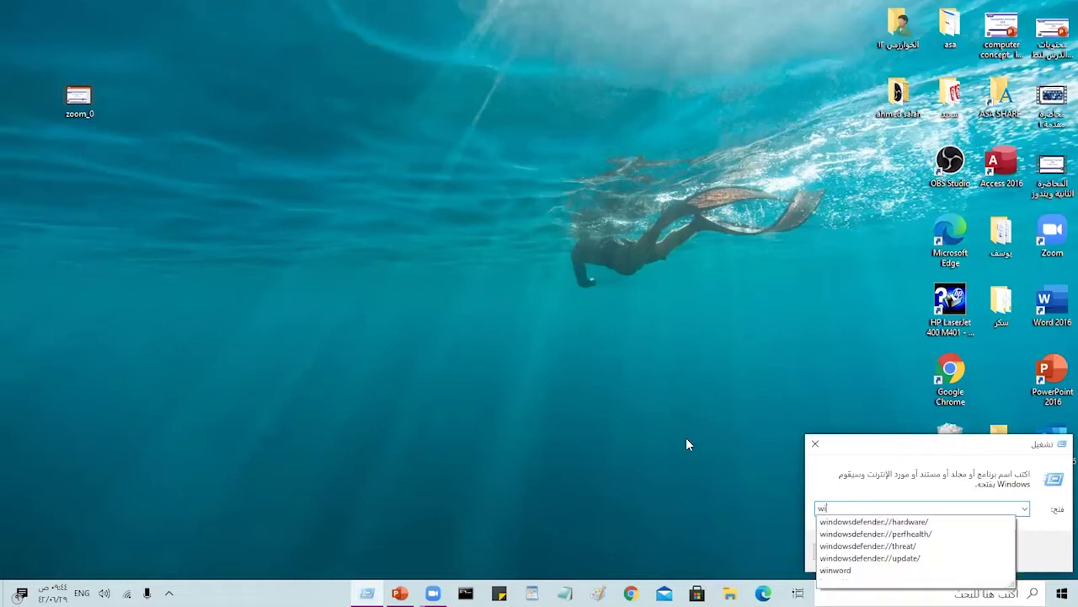
pyautogui.write('nword')
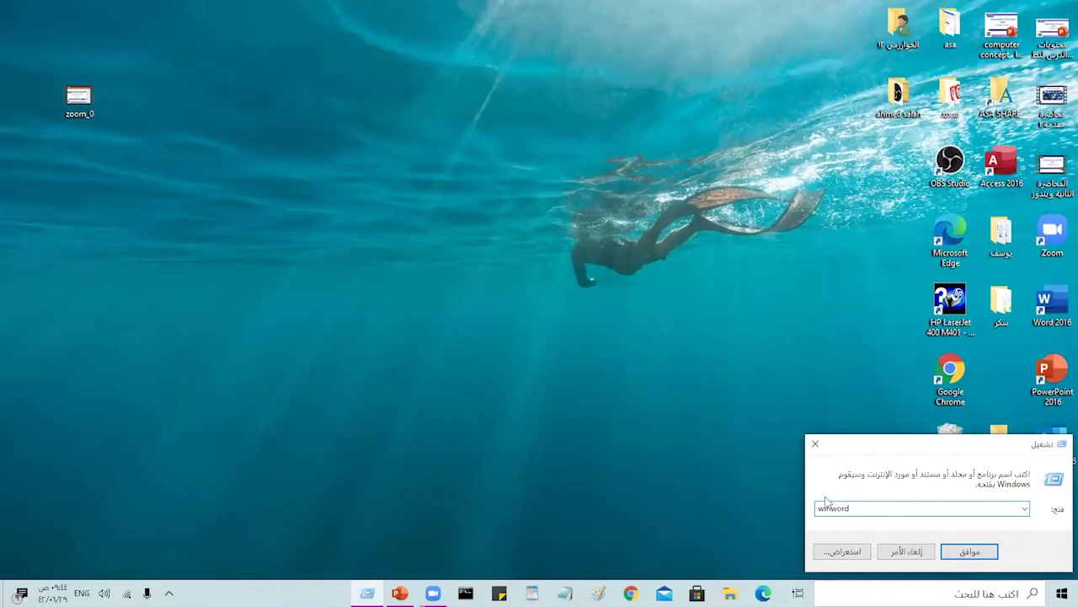
pyautogui.click(971, 553)
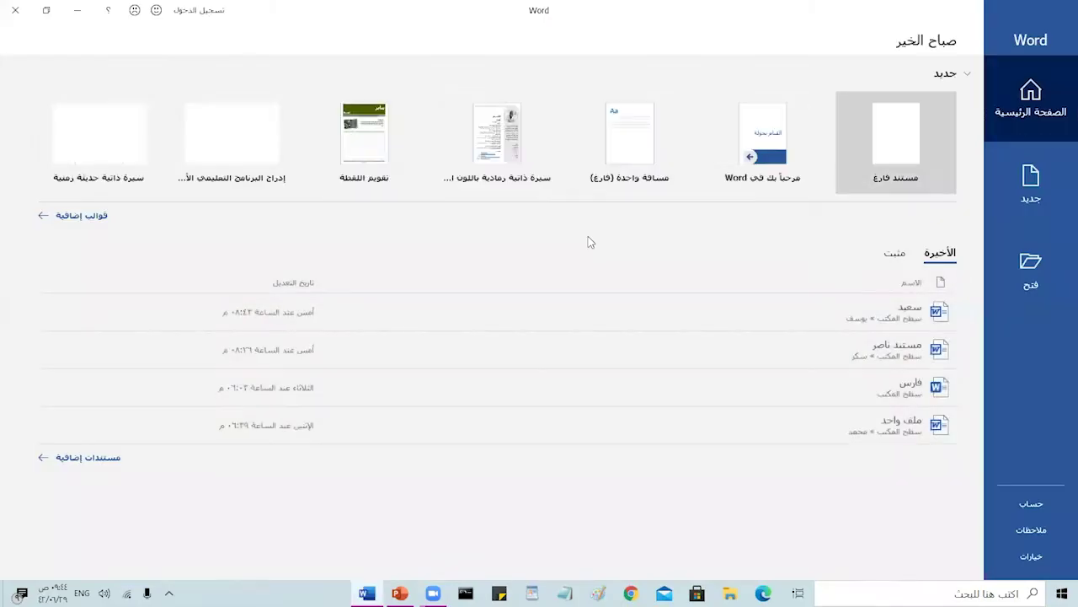
pyautogui.click(15, 10)
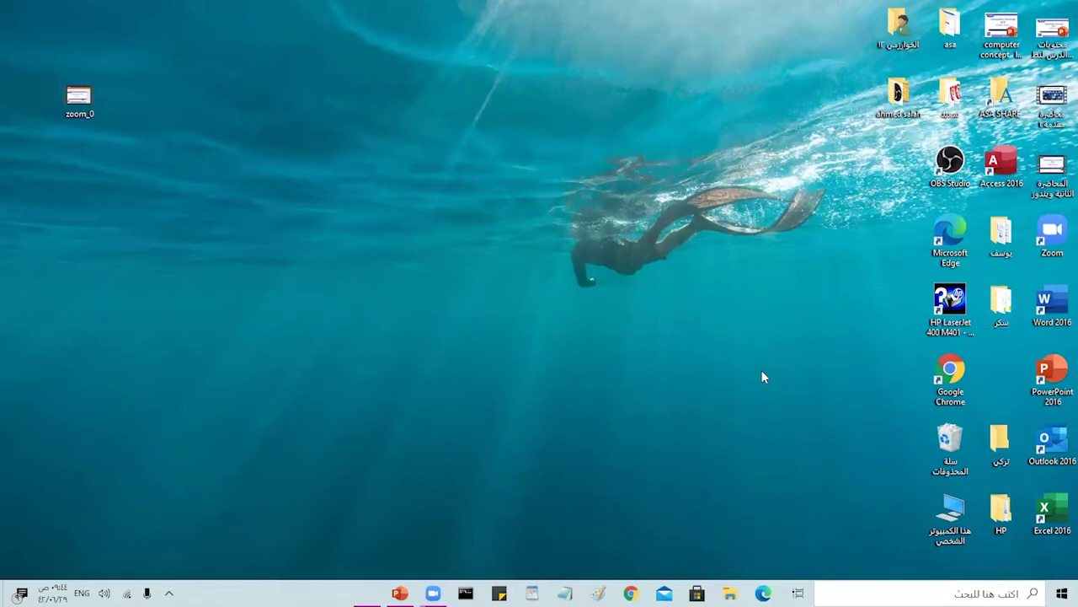
pyautogui.press('super+r')
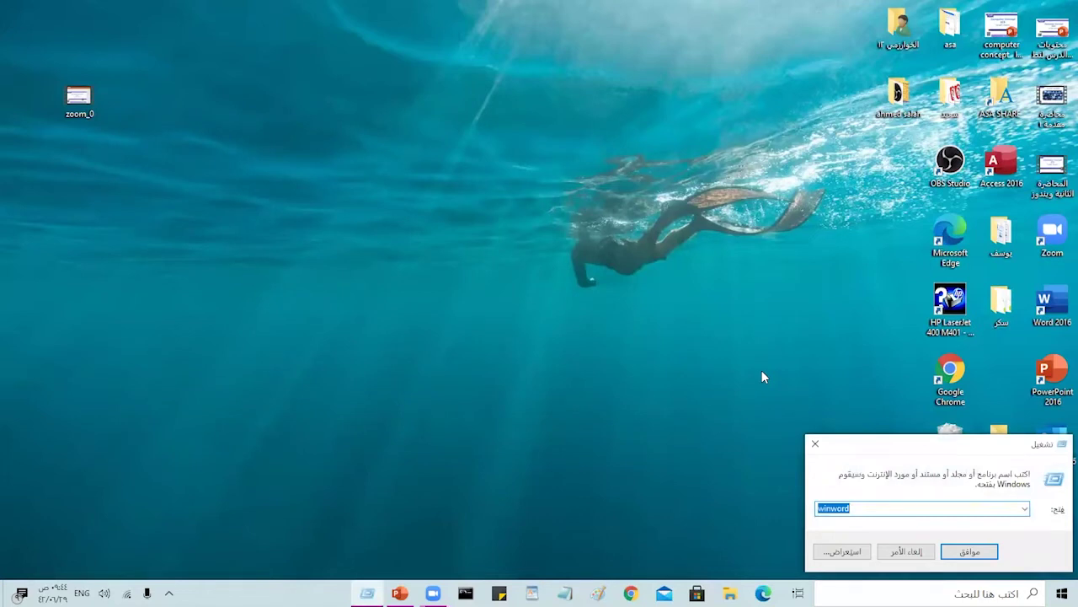
pyautogui.write('cmd')
pyautogui.press('Return')
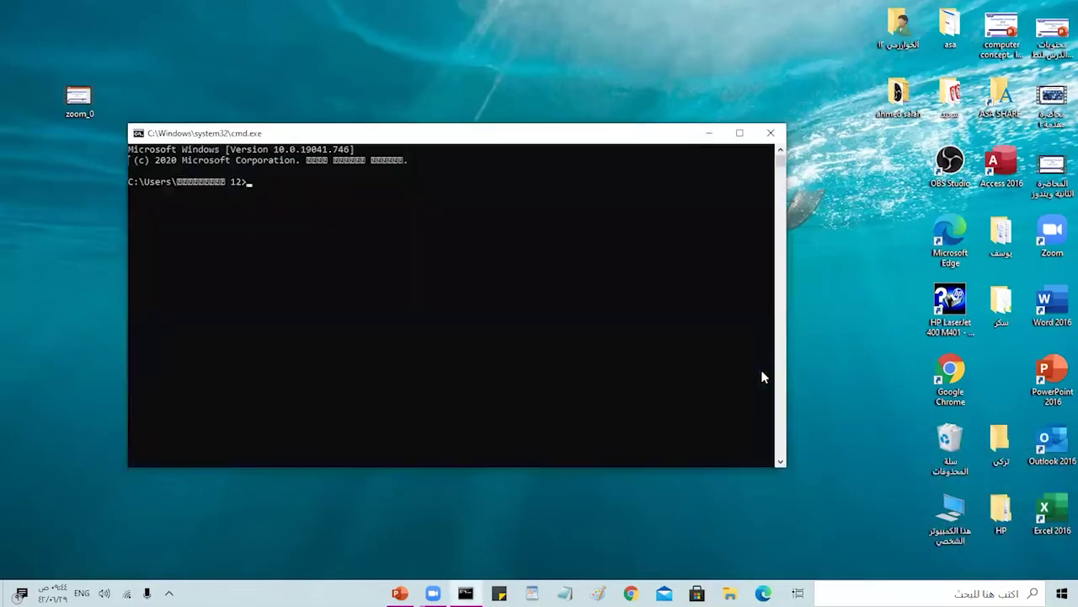
pyautogui.click(772, 135)
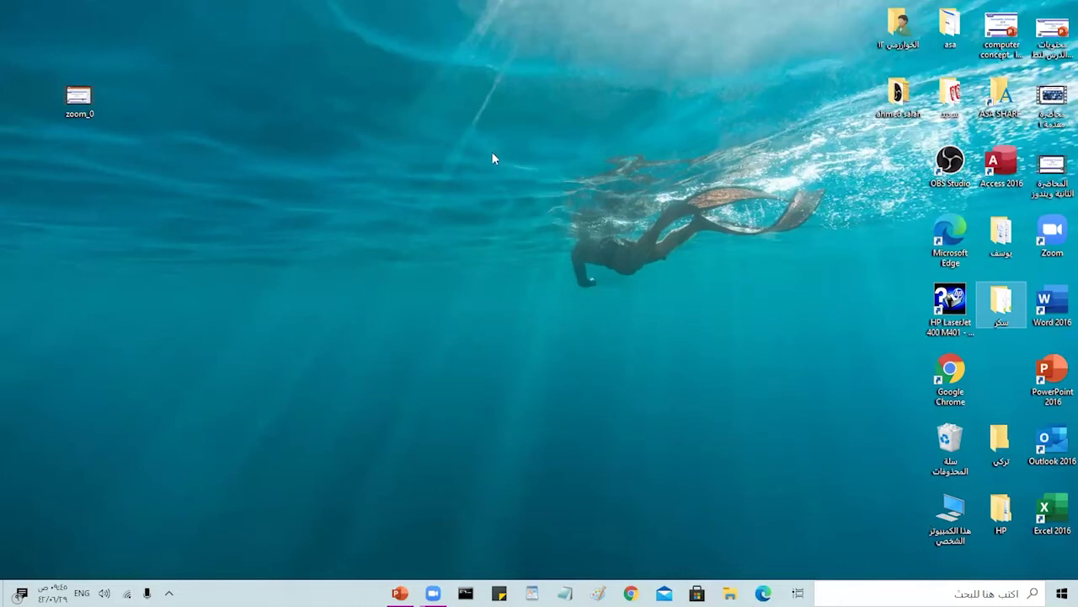
# - From the desktop's Display settings, set Scale and layout to 125%, then minimise Settings
pyautogui.rightClick(334, 118)
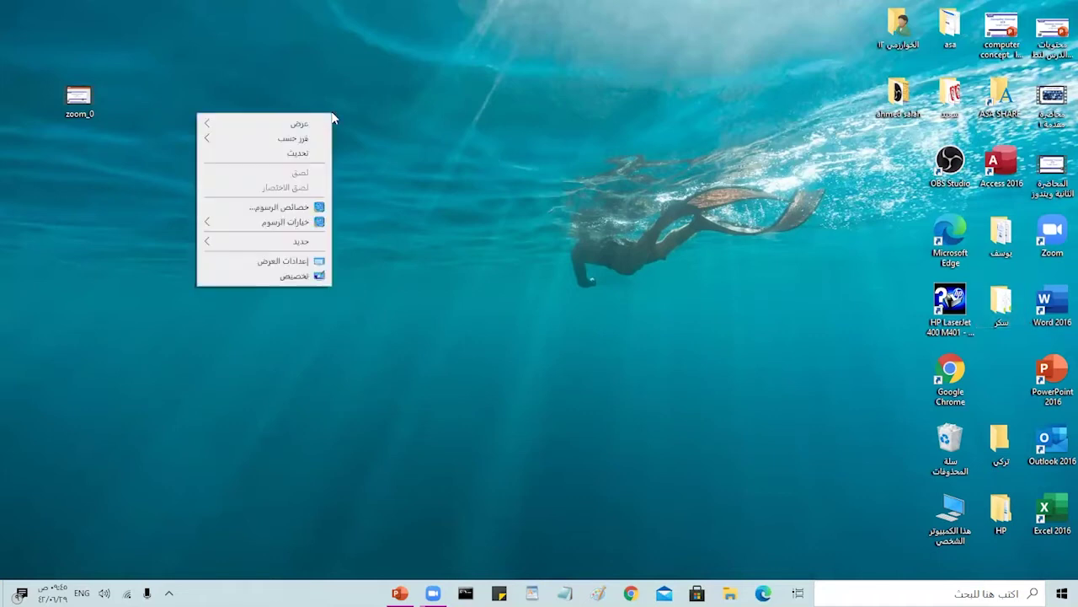
pyautogui.click(310, 261)
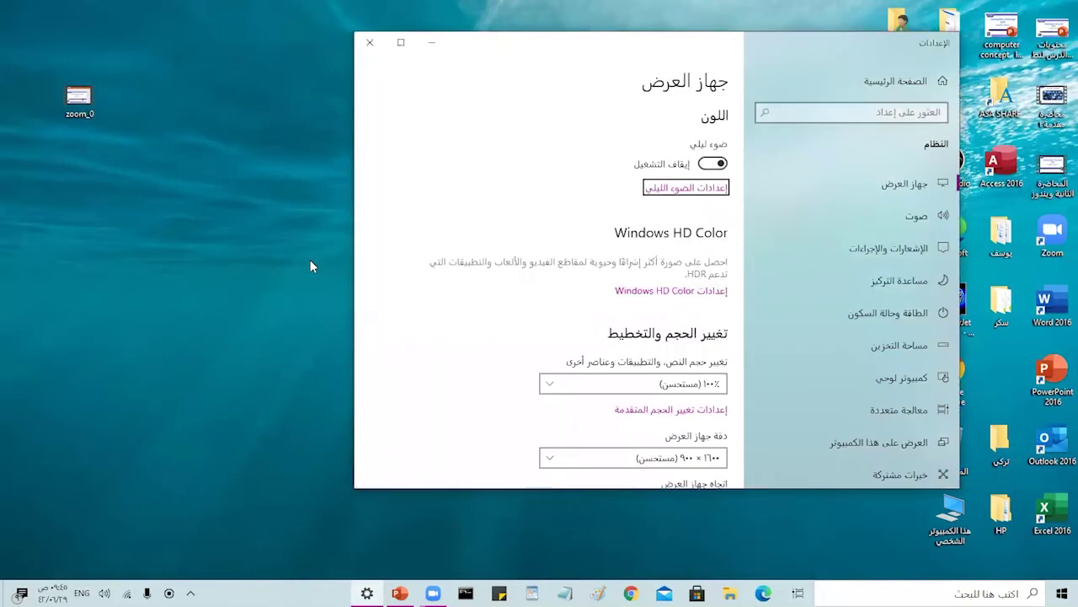
pyautogui.click(401, 45)
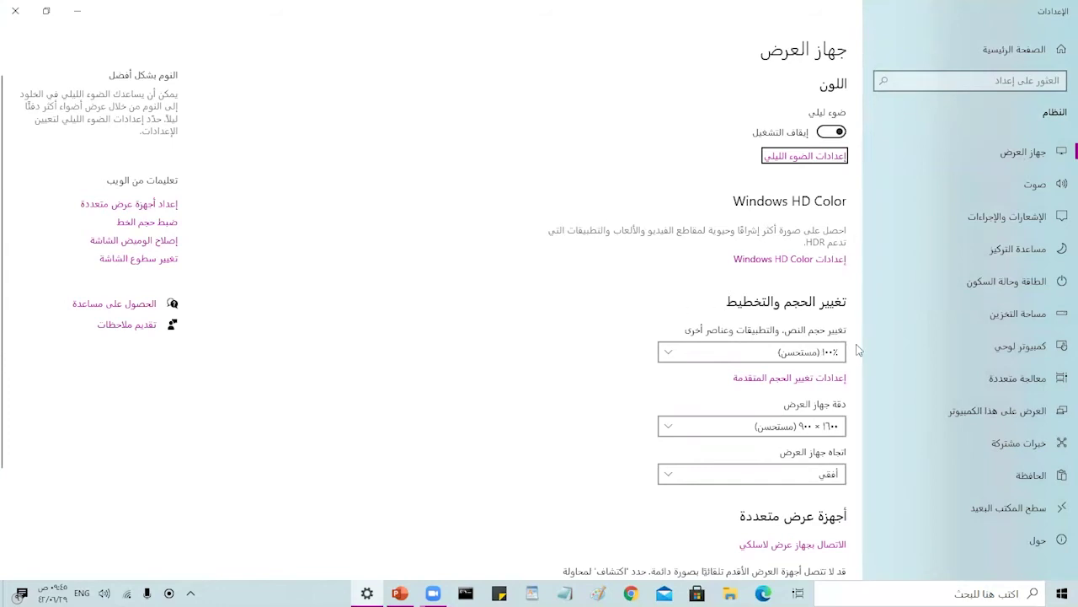
pyautogui.click(672, 358)
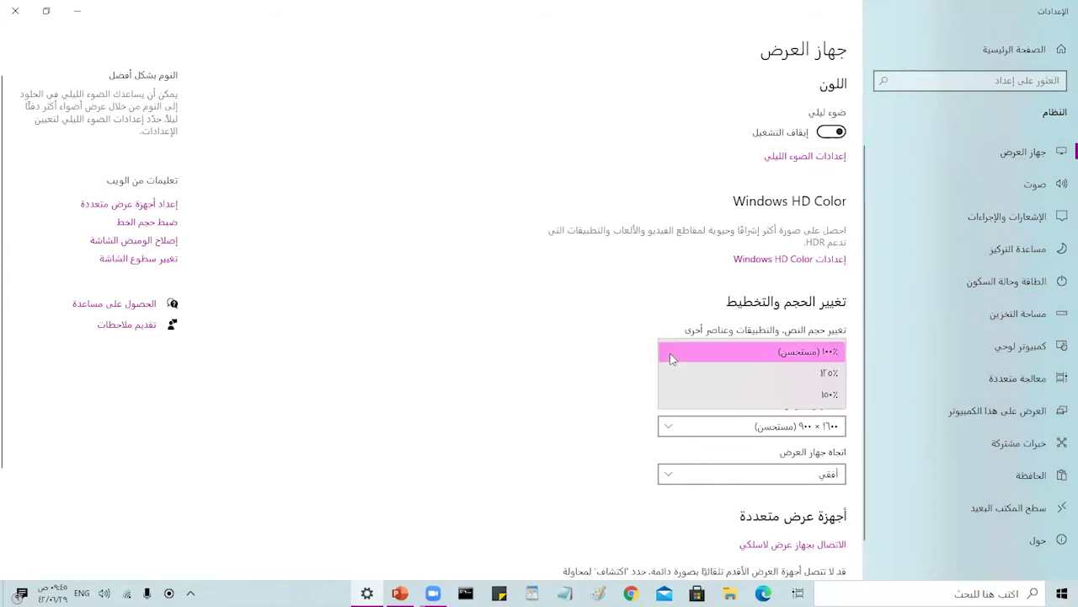
pyautogui.click(804, 374)
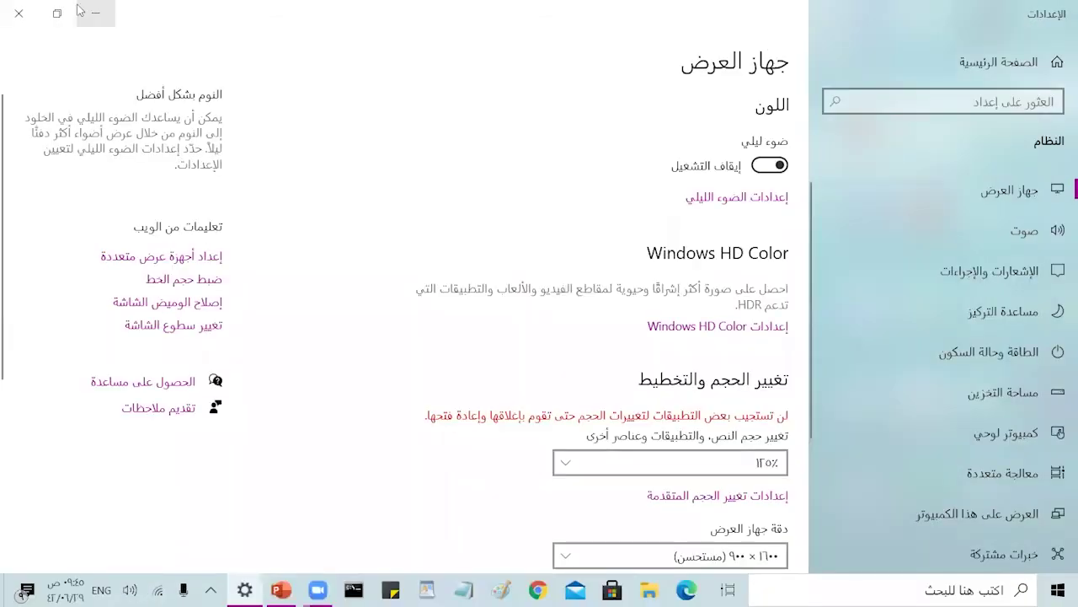
pyautogui.click(95, 14)
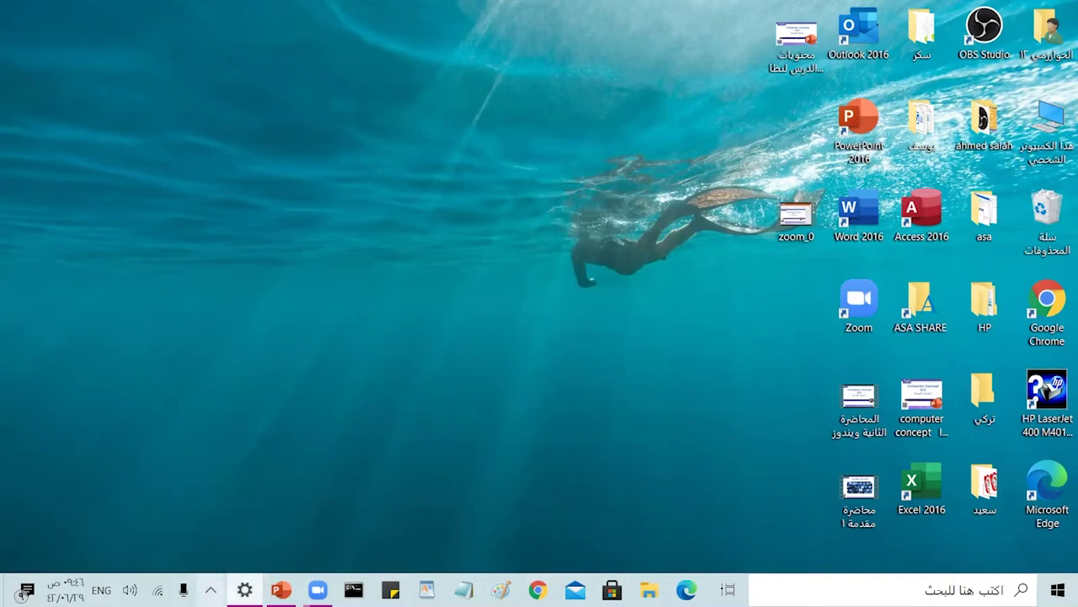
# - Change display scaling to 150%, view the enlarged desktop, then restore Settings
pyautogui.click(244, 590)
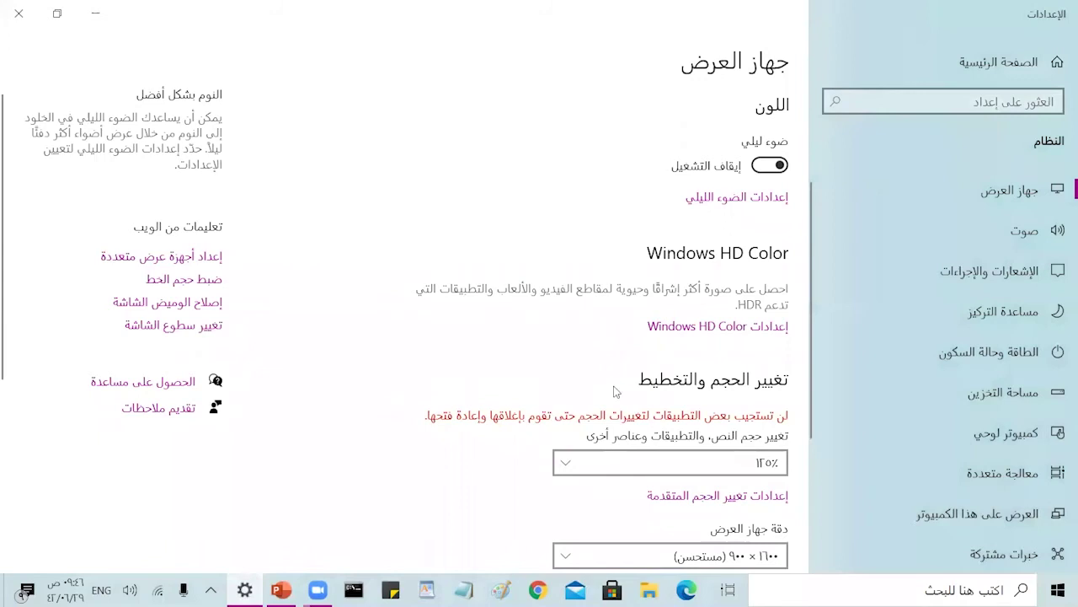
pyautogui.click(564, 461)
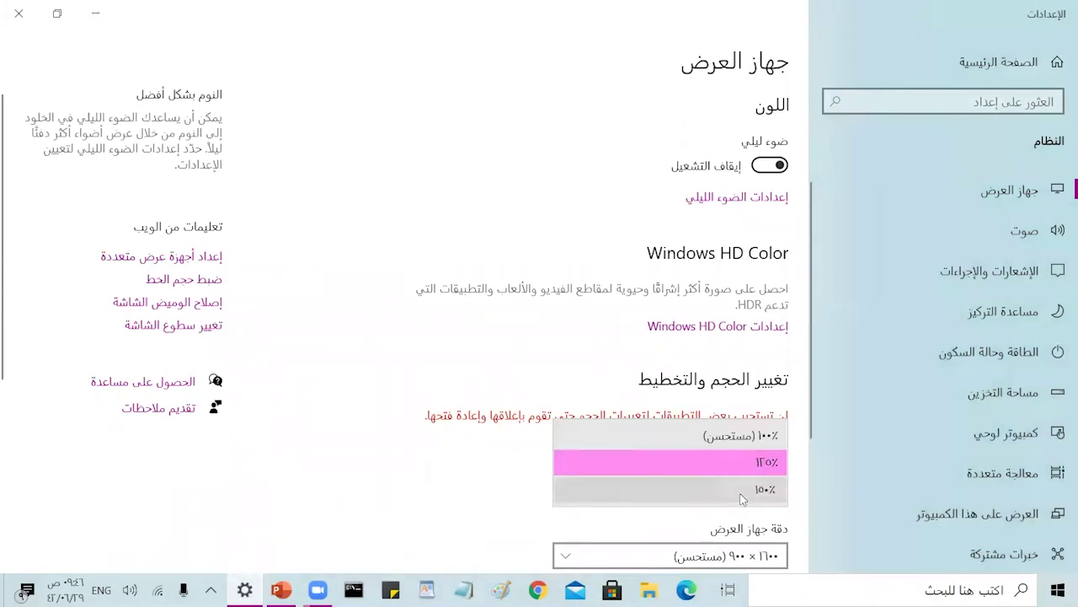
pyautogui.click(121, 22)
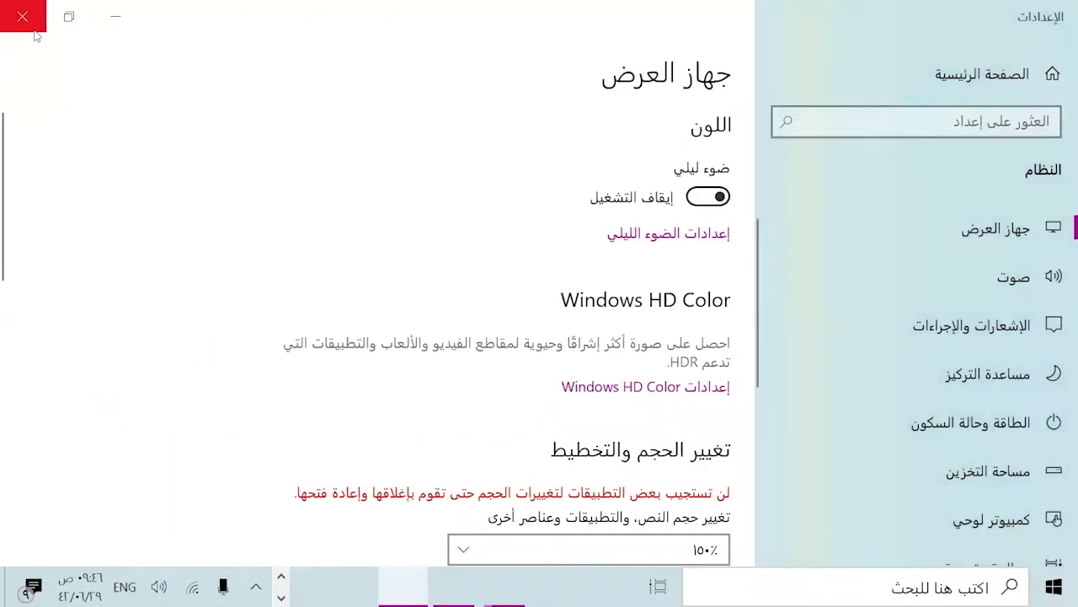
pyautogui.click(119, 11)
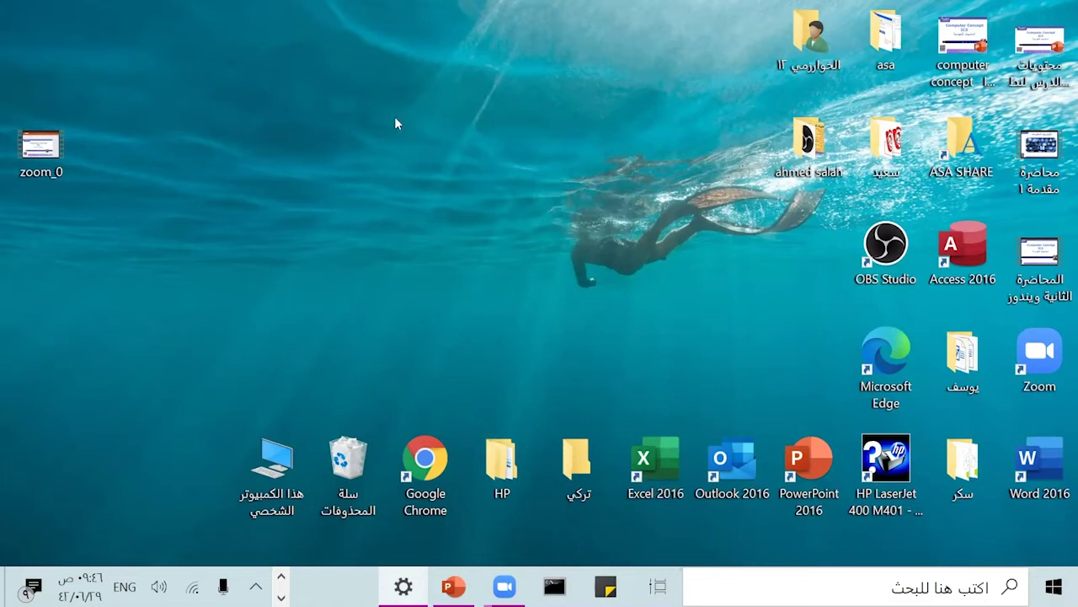
pyautogui.click(403, 587)
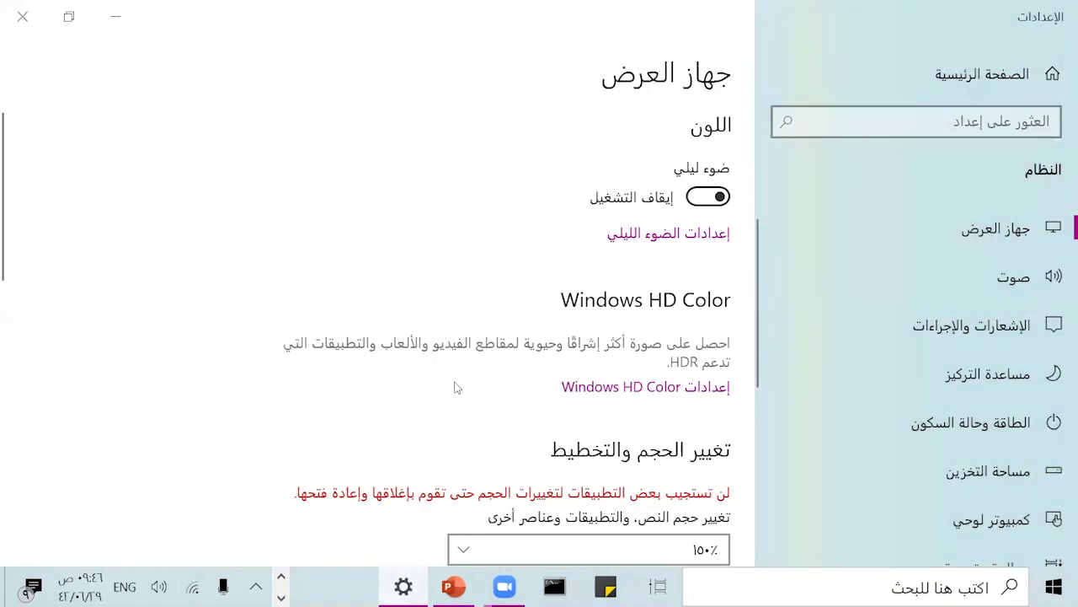
# - Return scaling to 100% (Recommended) and bring up the display resolution choices
pyautogui.scroll(-5, 455, 387)
pyautogui.click(454, 161)
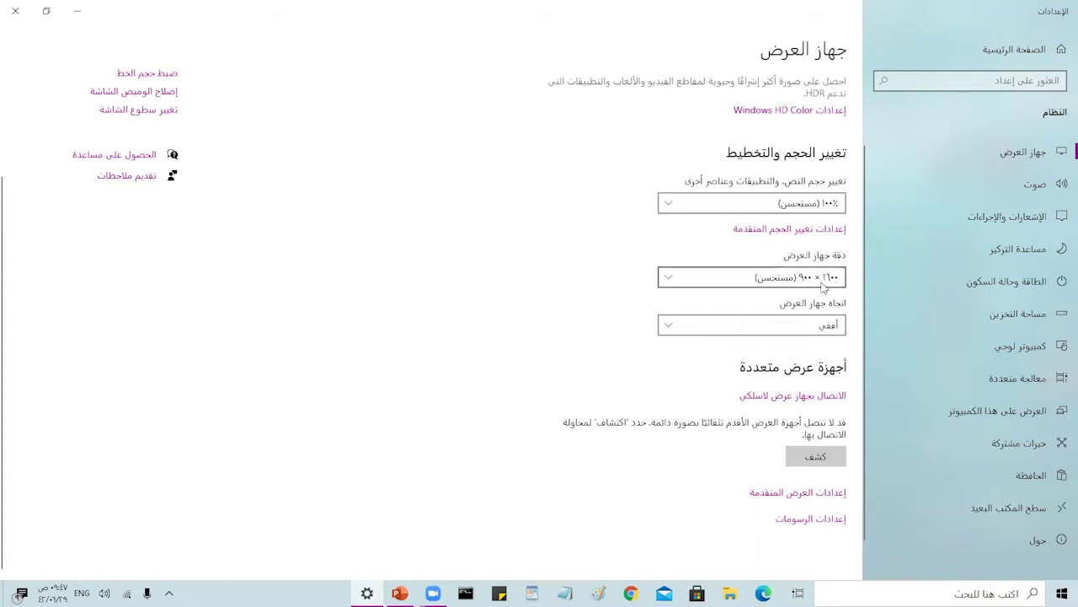
pyautogui.click(671, 280)
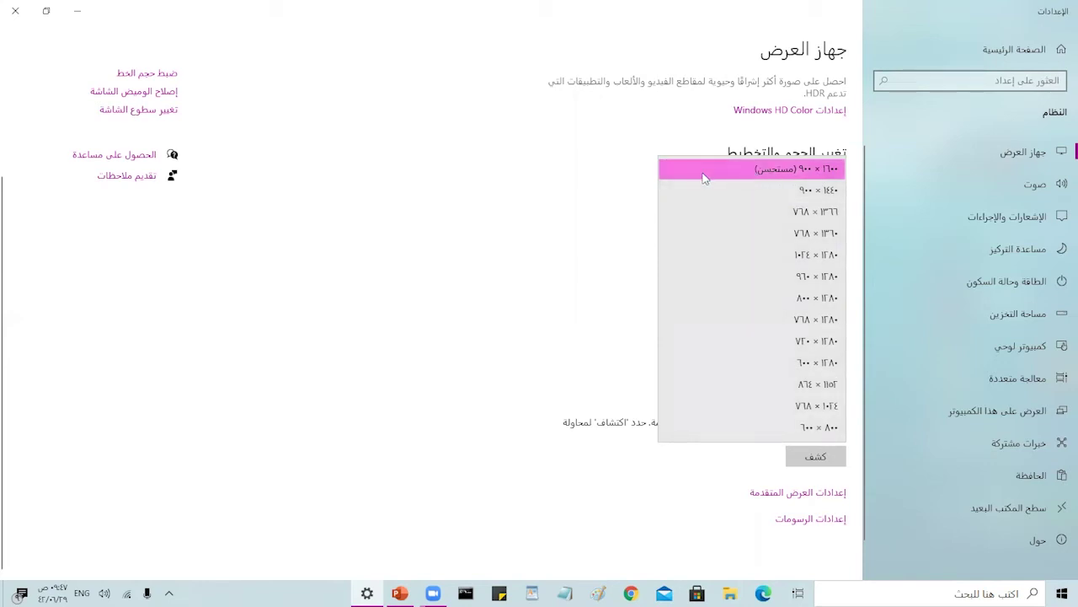
# - Keep the resolution at 1600 × 900 and bring up the display orientation choices
pyautogui.click(496, 215)
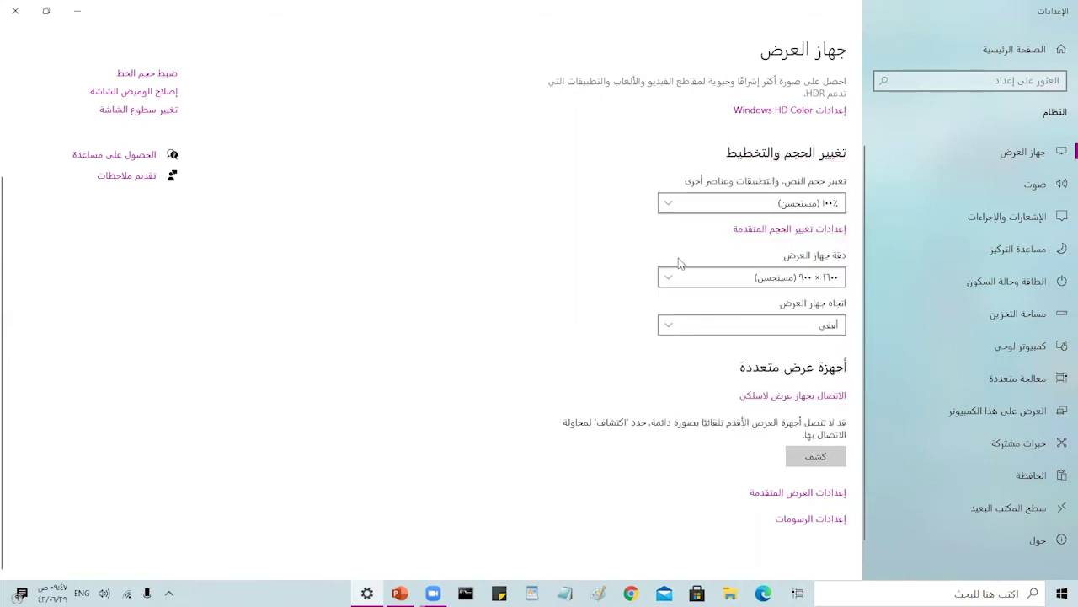
pyautogui.click(669, 325)
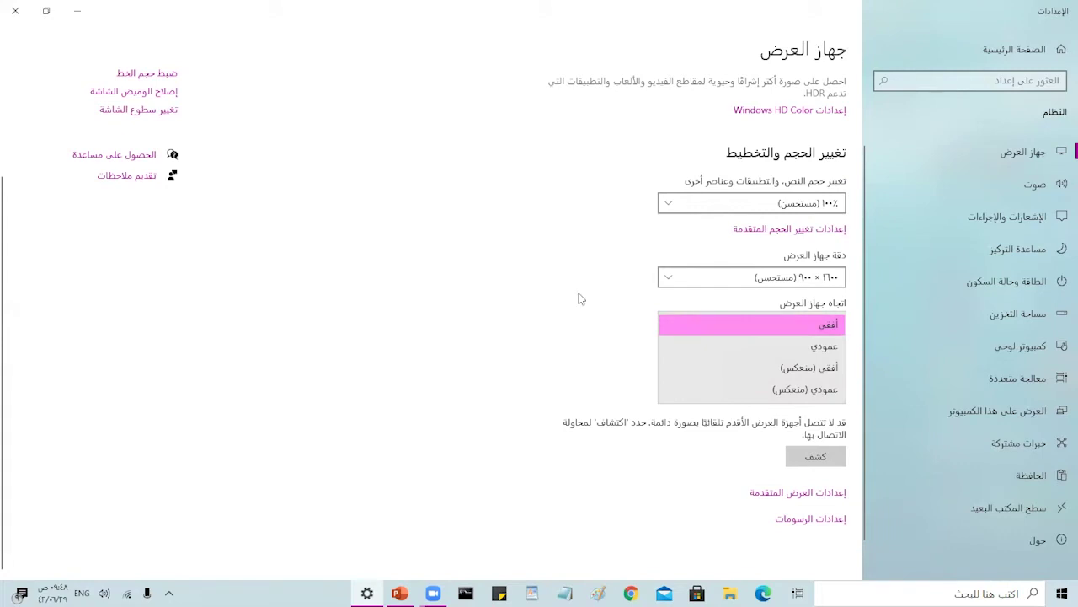
# - Keep Landscape orientation, close Settings, and bring up the Start menu
pyautogui.click(470, 253)
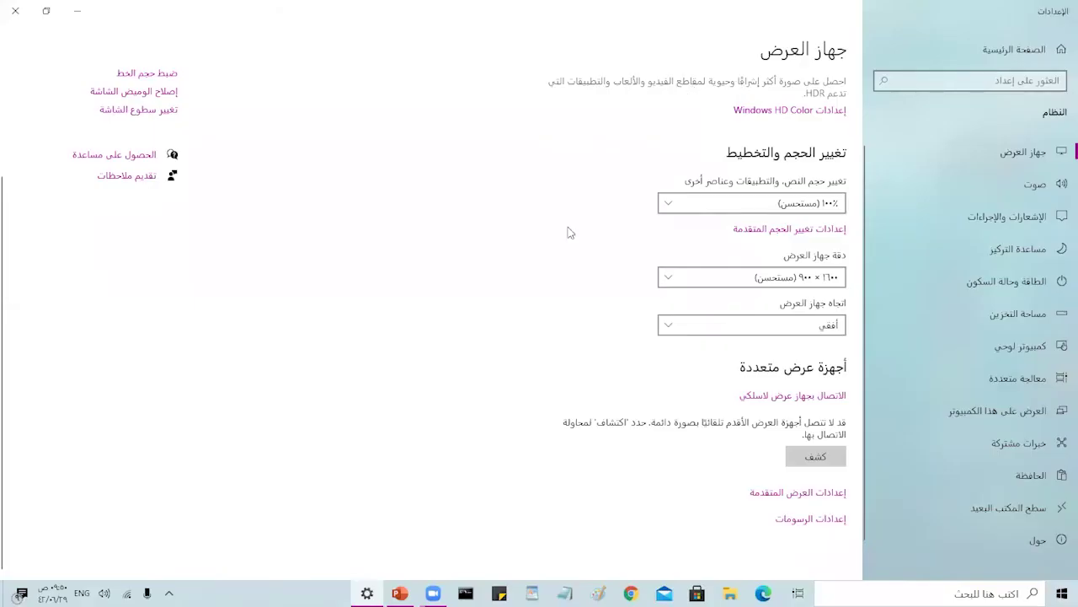
pyautogui.click(4, 11)
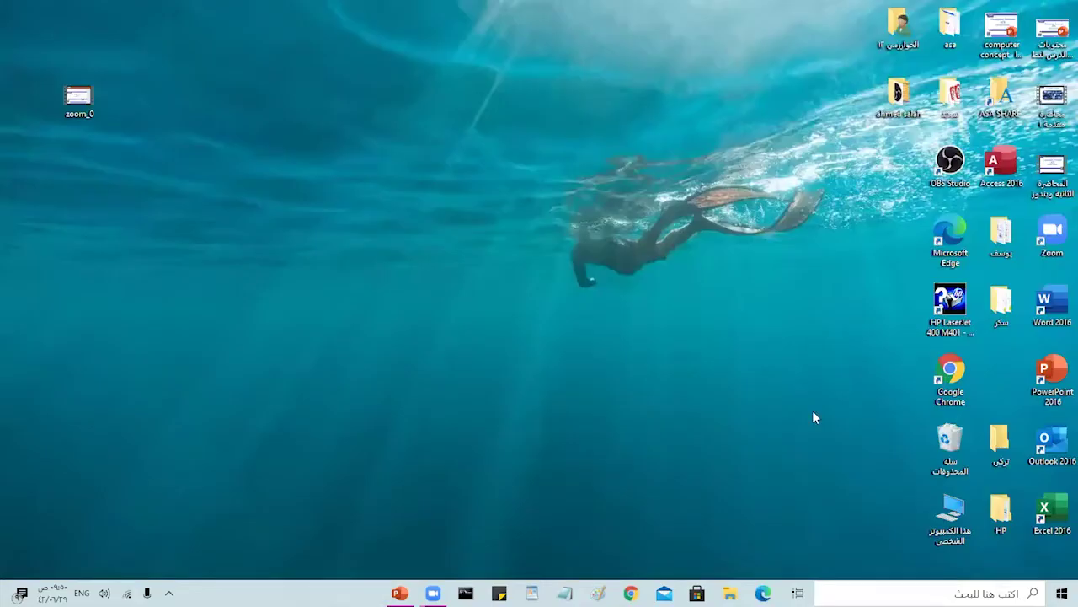
pyautogui.click(1062, 593)
# - Launch Settings from the Start menu and go to the System section
pyautogui.moveTo(1060, 548)
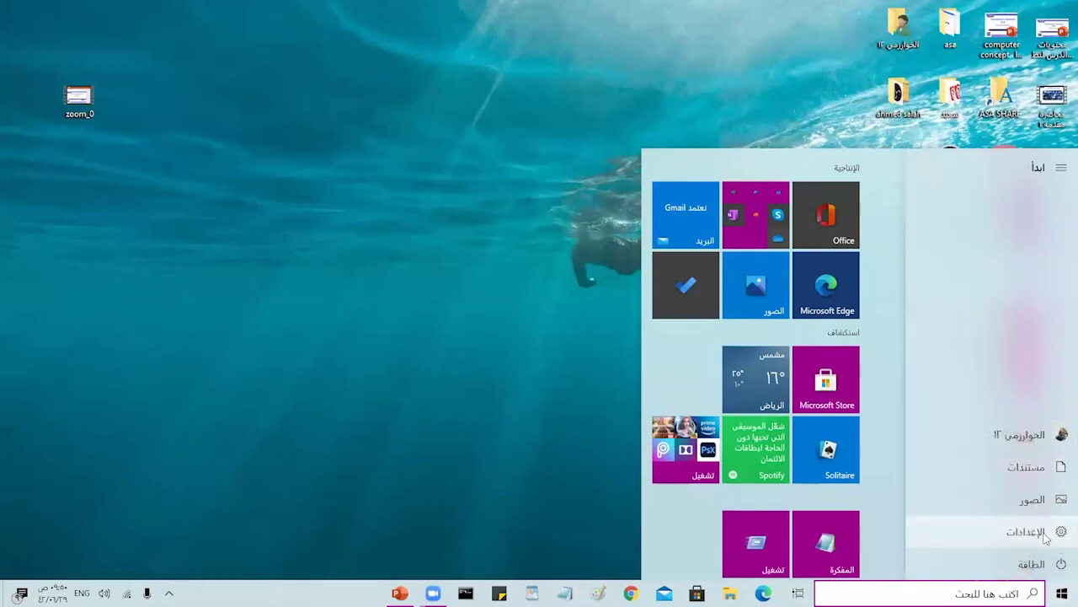
pyautogui.click(1043, 533)
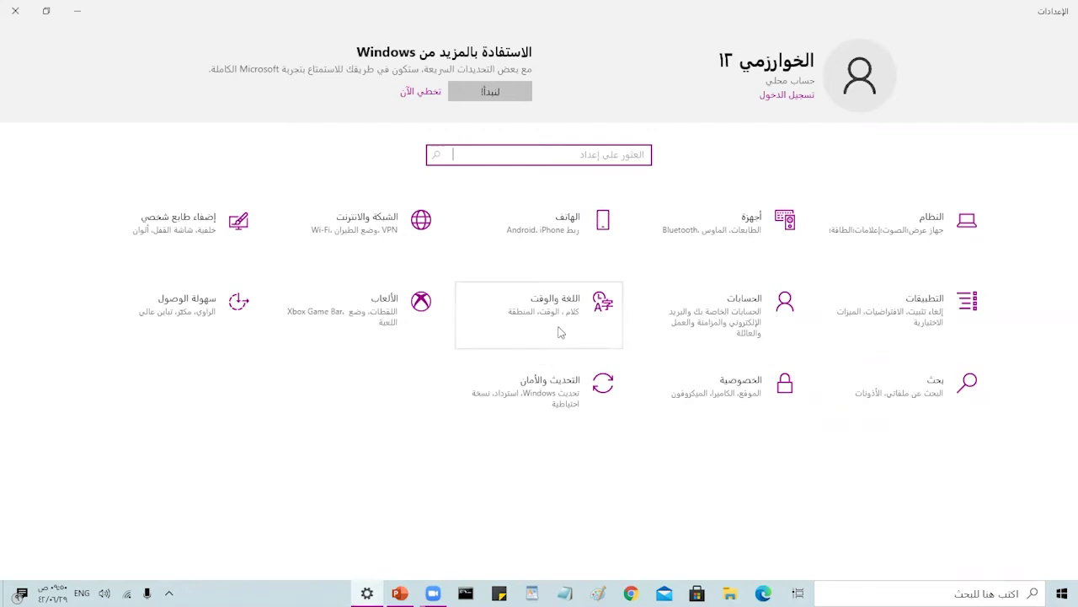
pyautogui.click(926, 231)
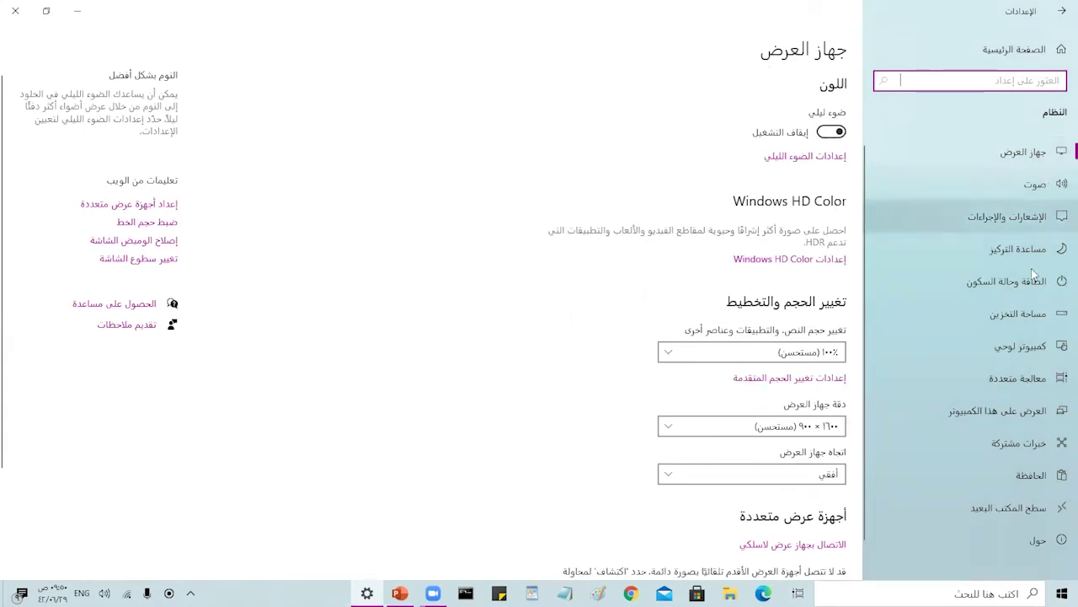
# - Switch to the Sound settings page
pyautogui.click(1033, 190)
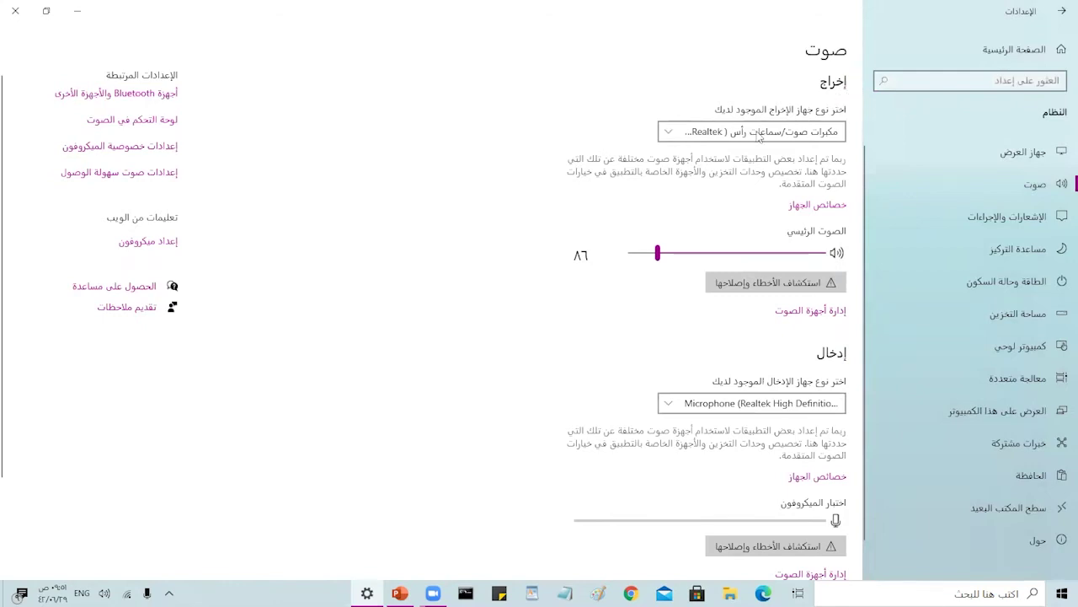
# - Review the audio output devices unchanged and set master volume to 74
pyautogui.click(672, 136)
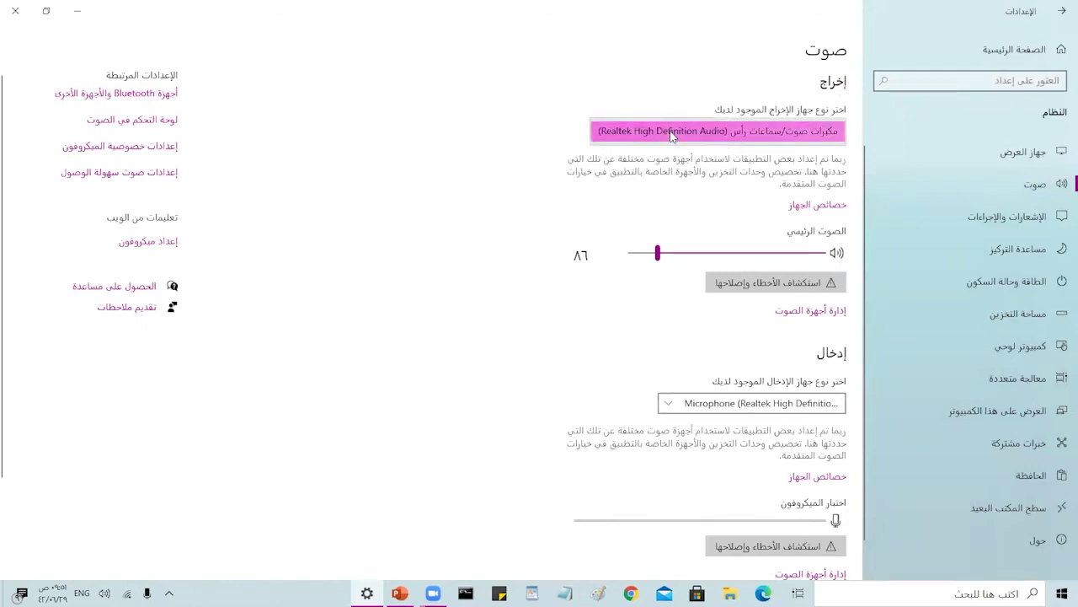
pyautogui.click(671, 136)
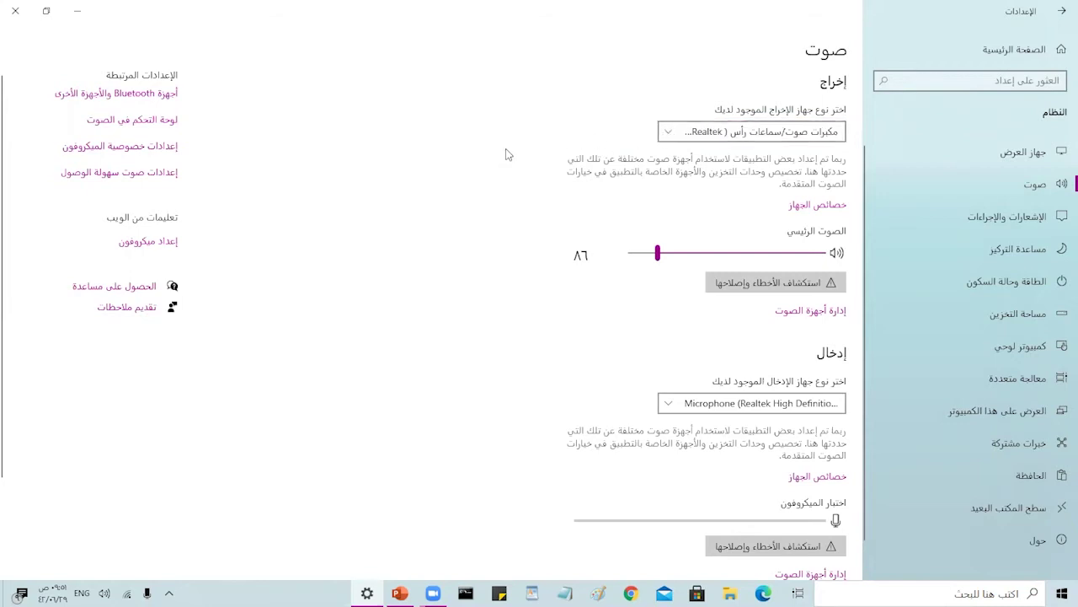
pyautogui.scroll(-3, 503, 172)
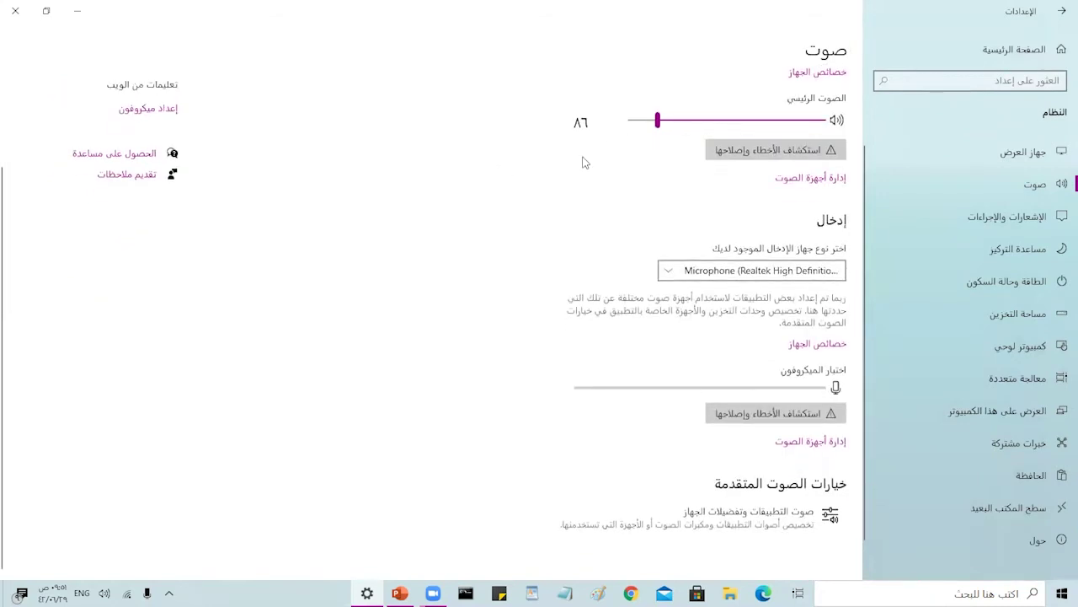
pyautogui.click(693, 122)
pyautogui.moveTo(693, 123)
pyautogui.mouseDown()
pyautogui.moveTo(753, 122)
pyautogui.moveTo(710, 123)
pyautogui.mouseUp()
pyautogui.click(682, 125)
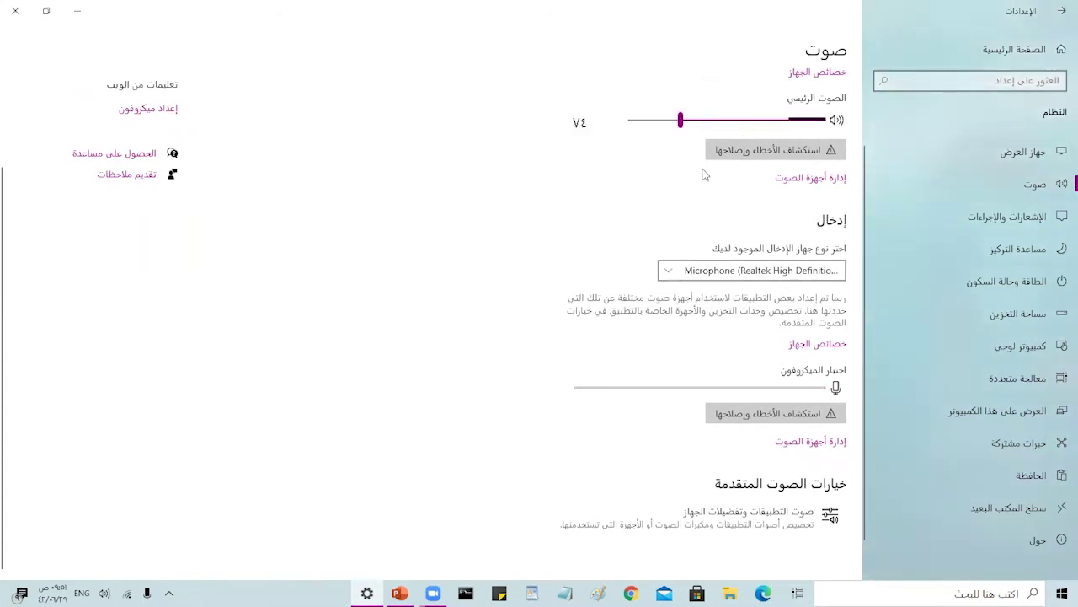
# - Review the microphone input list unchanged, then go to Power & sleep settings
pyautogui.click(672, 274)
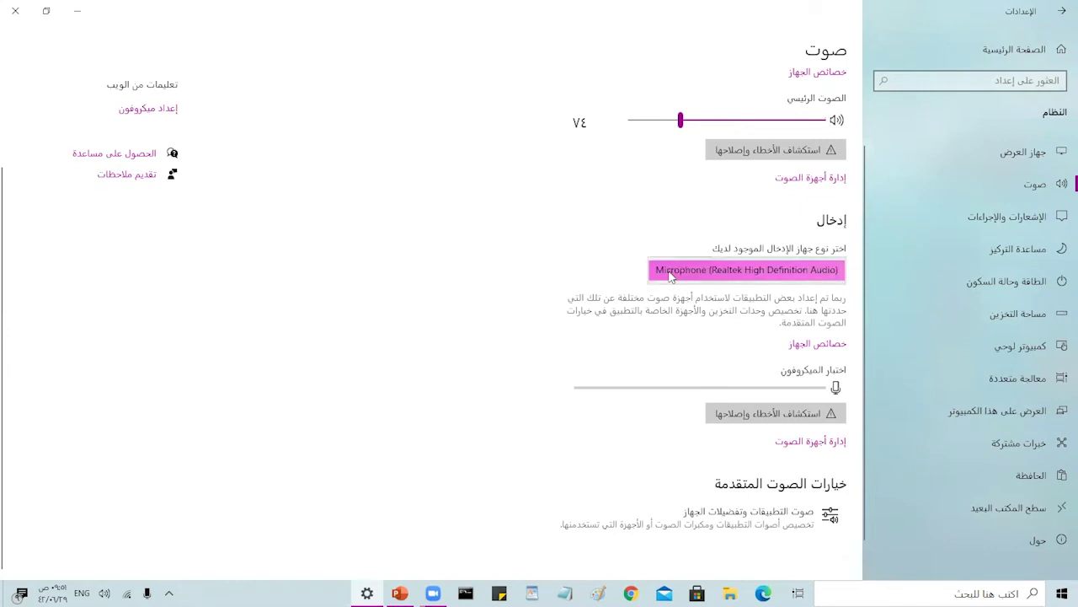
pyautogui.click(671, 273)
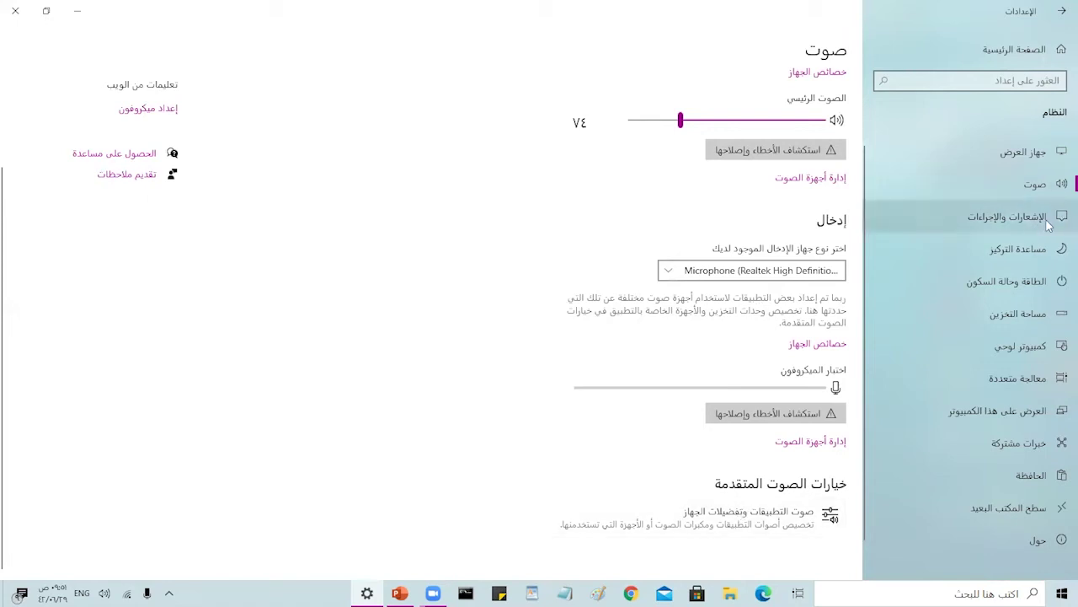
pyautogui.click(1005, 281)
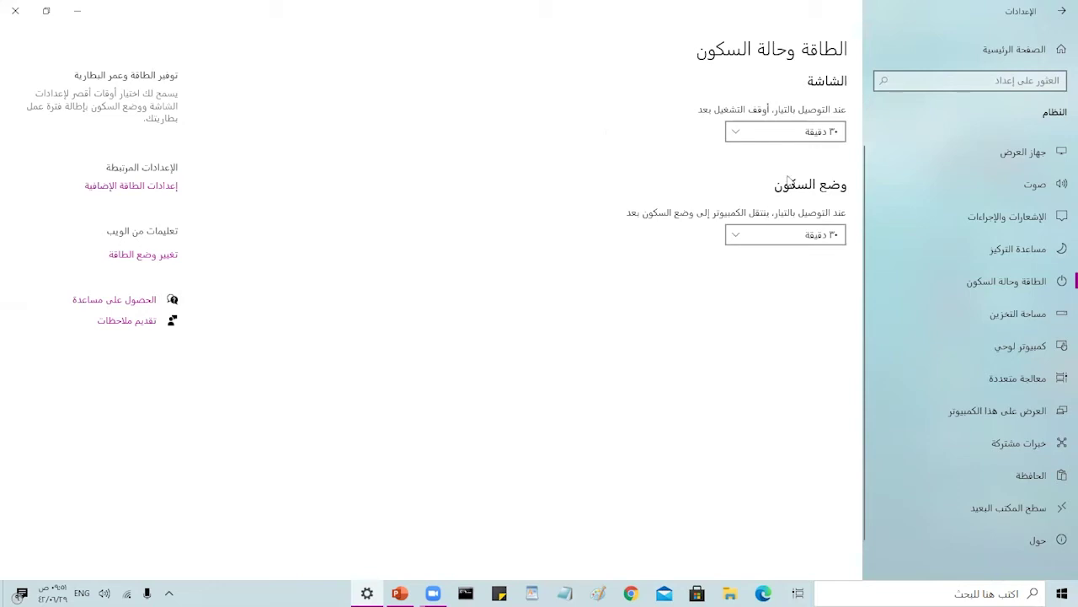
# - Show the screen-off timeout durations on the Power & sleep page
pyautogui.click(733, 135)
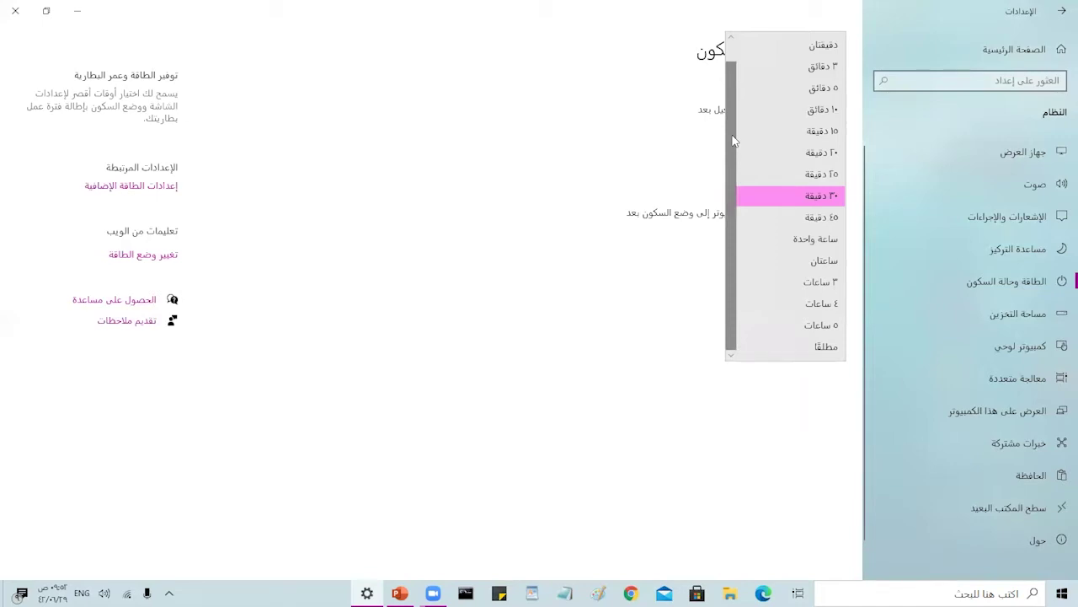
# - Leave the screen-off timeout at 30 minutes
pyautogui.click(672, 155)
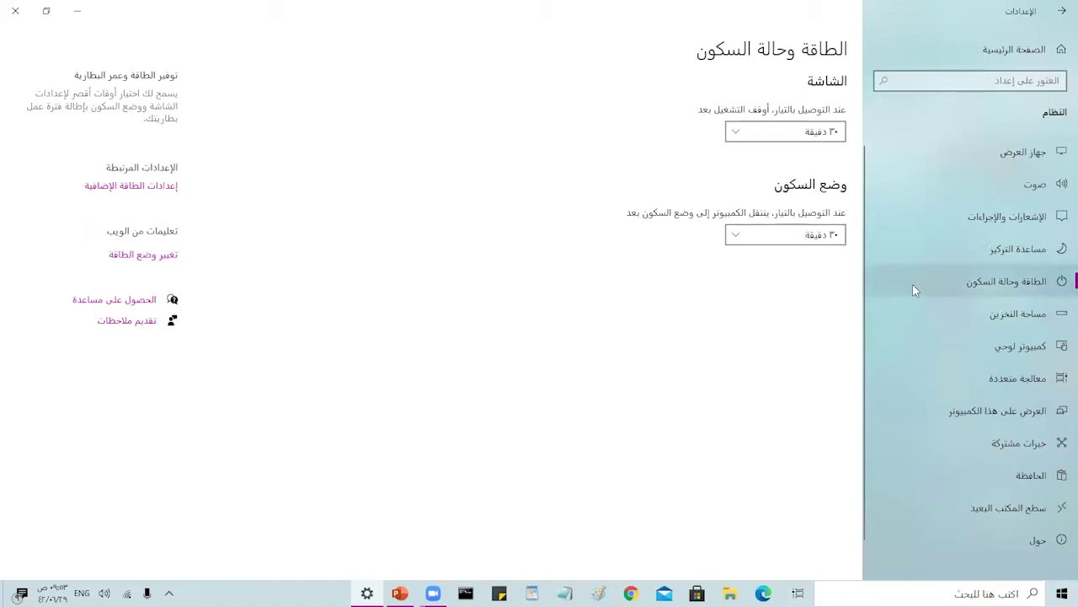
# - Glance at Remote Desktop settings, then view Storage usage for the 491 GB C: drive
pyautogui.click(1009, 510)
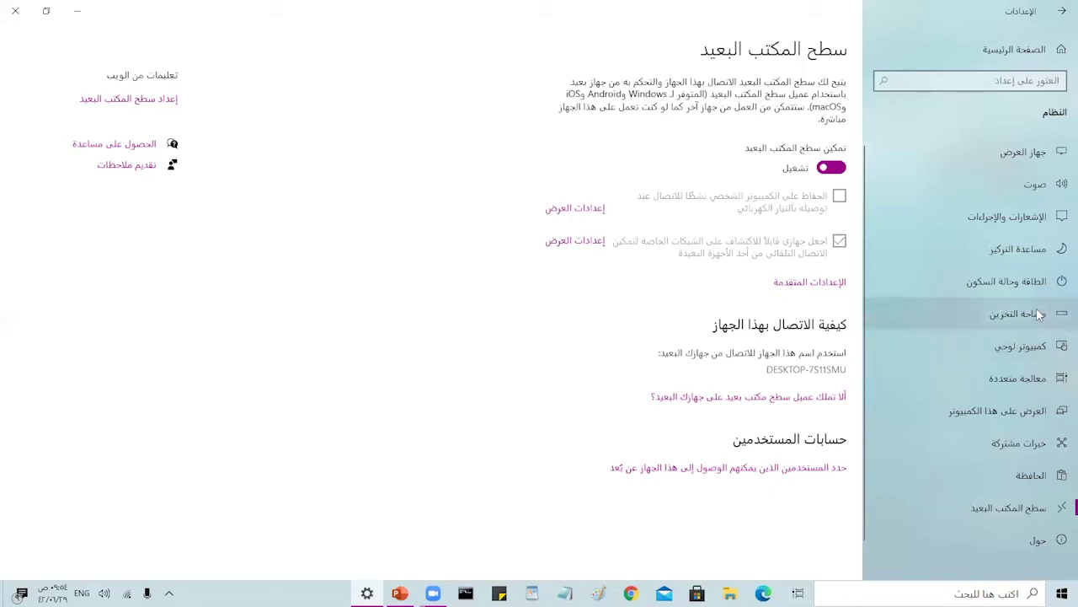
pyautogui.click(1002, 313)
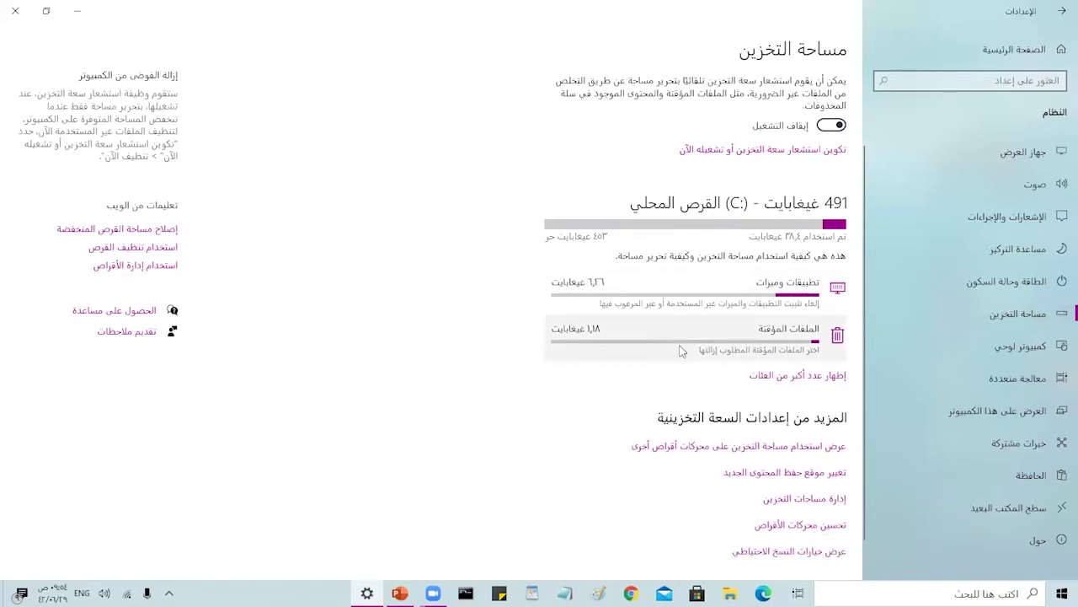
# - Open the Temporary files breakdown for drive C: (1.18 GB)
pyautogui.click(755, 337)
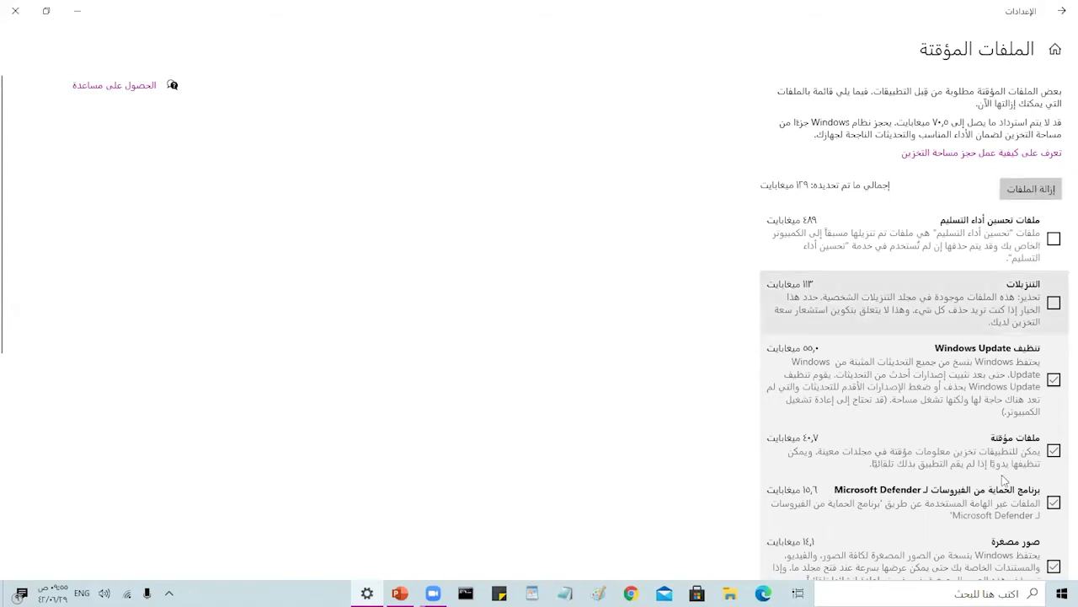
# - Uncheck Microsoft Defender and Windows Update Cleanup, check Recycle Bin, and remove the selected temporary files
pyautogui.click(1054, 503)
pyautogui.scroll(-4, 1053, 505)
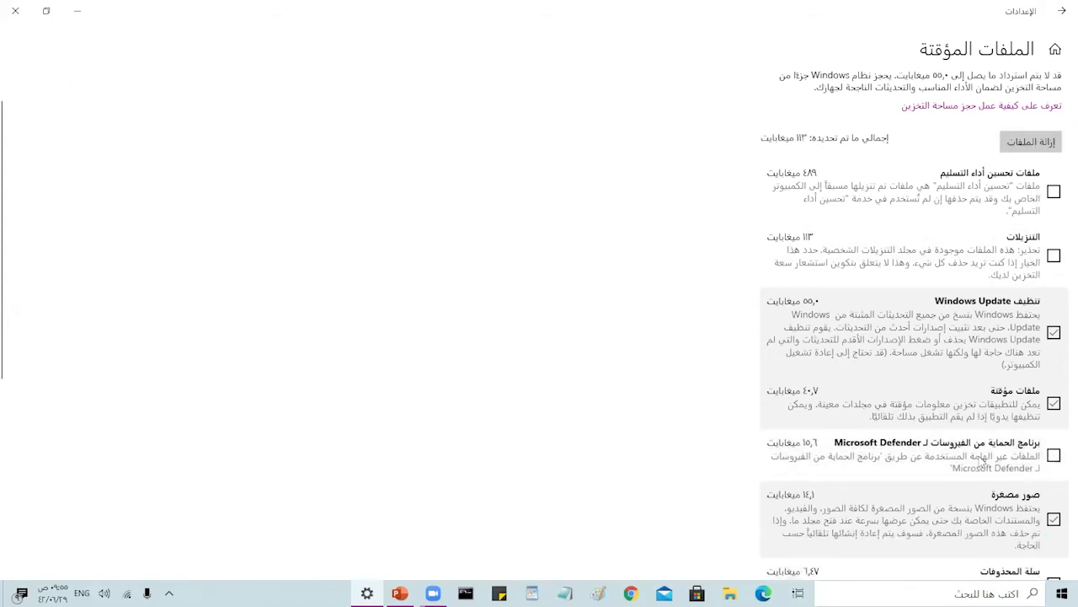
pyautogui.scroll(-4, 1045, 390)
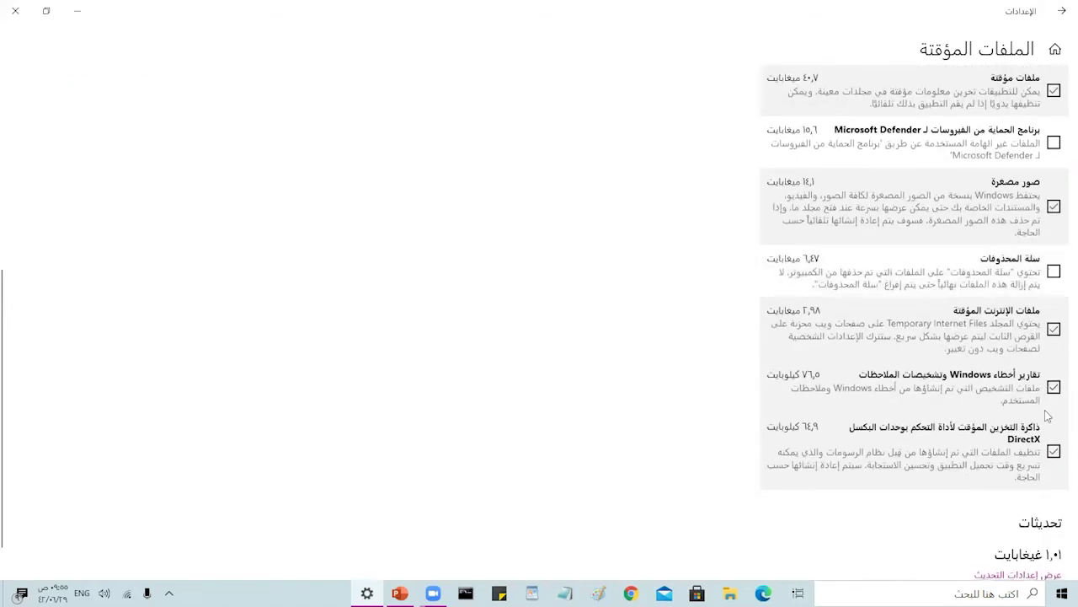
pyautogui.click(1054, 268)
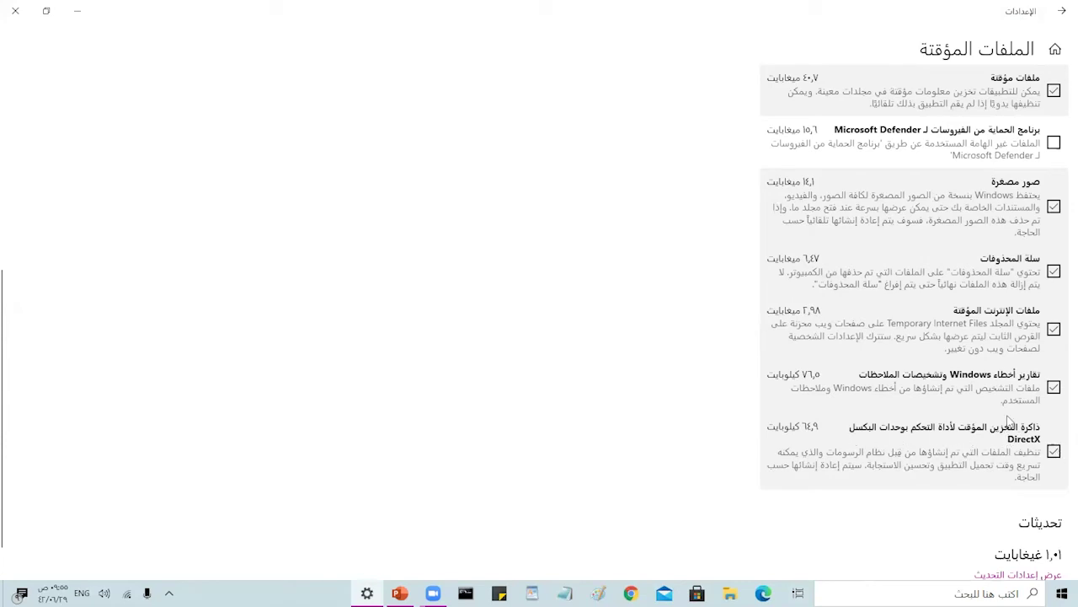
pyautogui.scroll(5, 1057, 455)
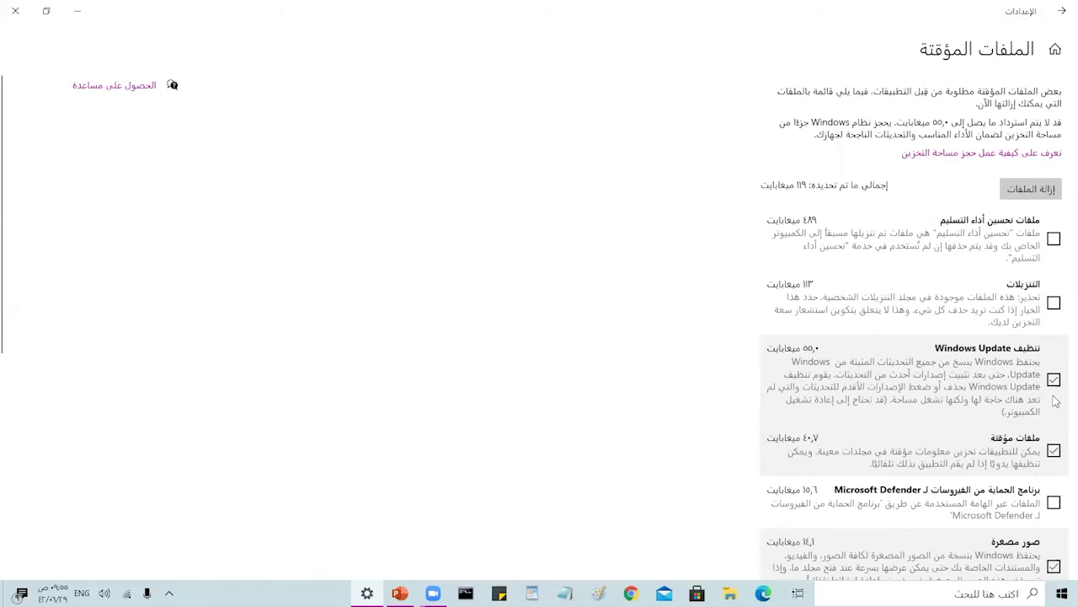
pyautogui.click(1053, 381)
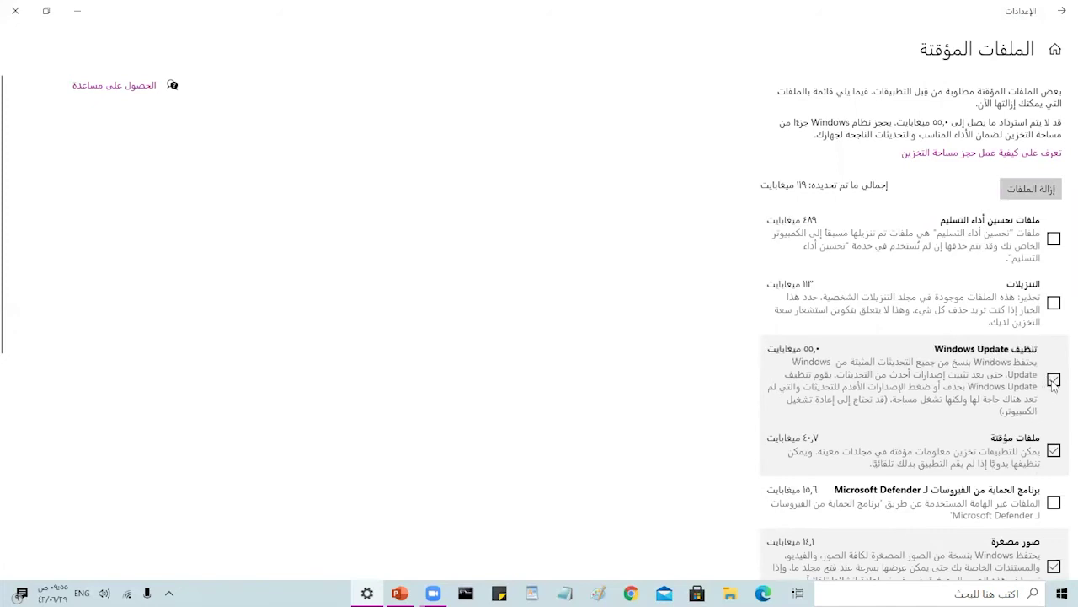
pyautogui.click(1031, 190)
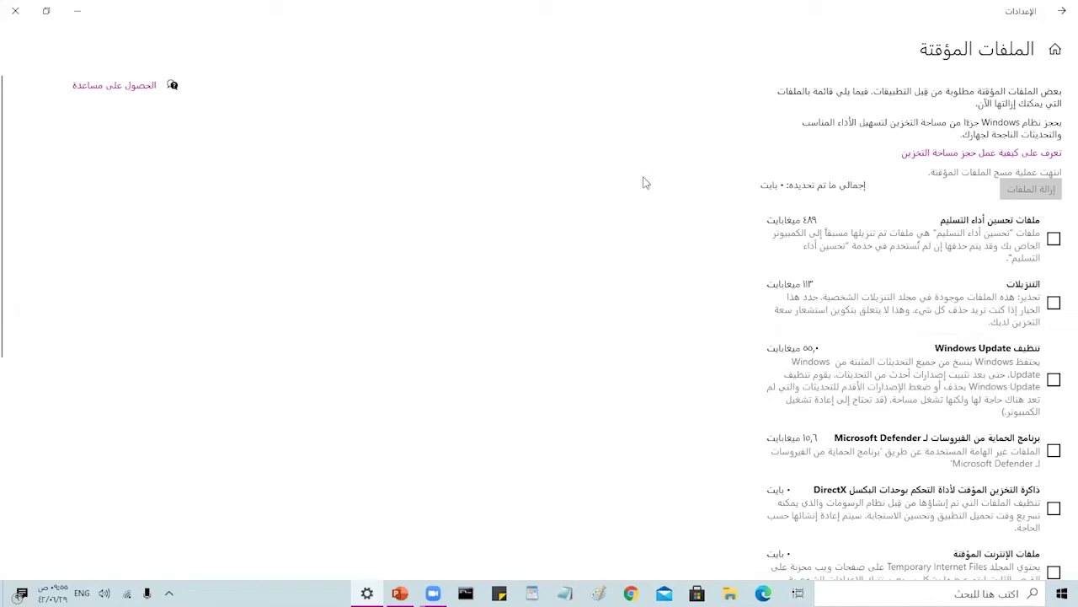
# - Return to Storage and launch Optimize drives from More storage settings
pyautogui.click(1060, 12)
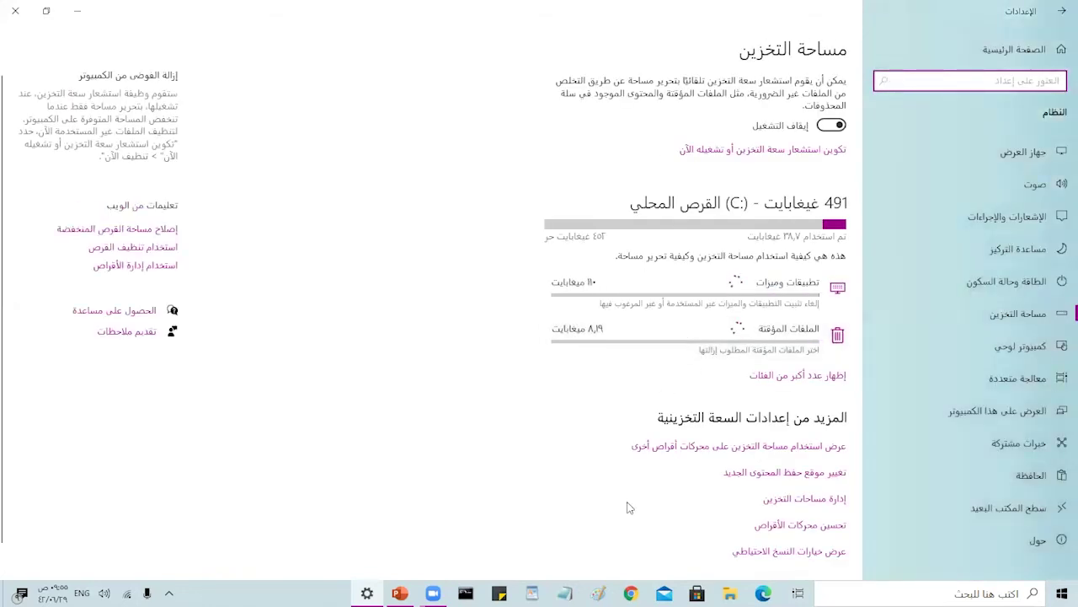
pyautogui.scroll(-1, 528, 413)
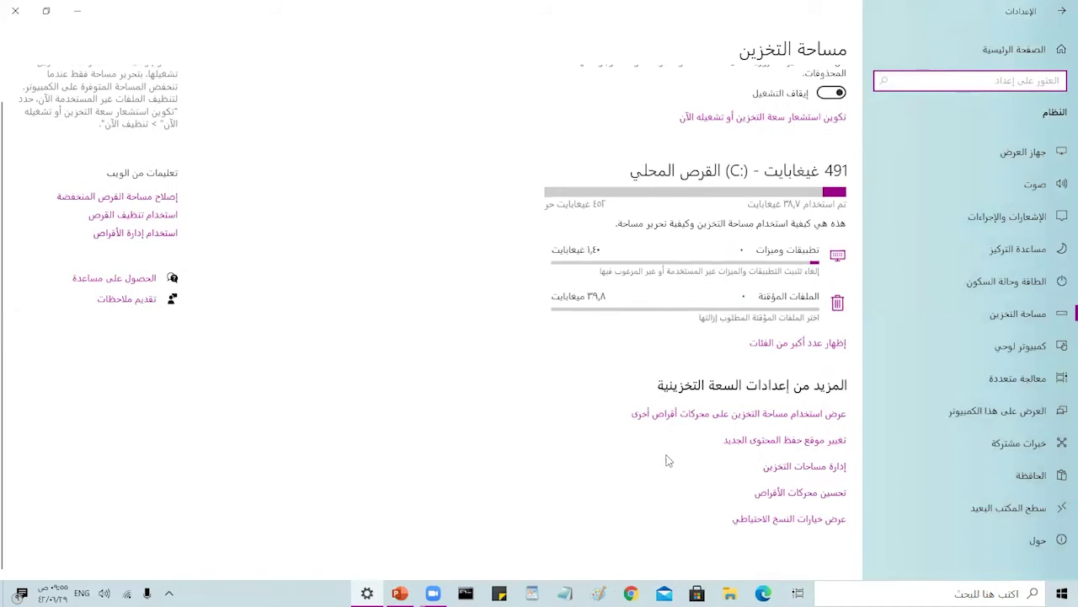
pyautogui.scroll(-1, 758, 494)
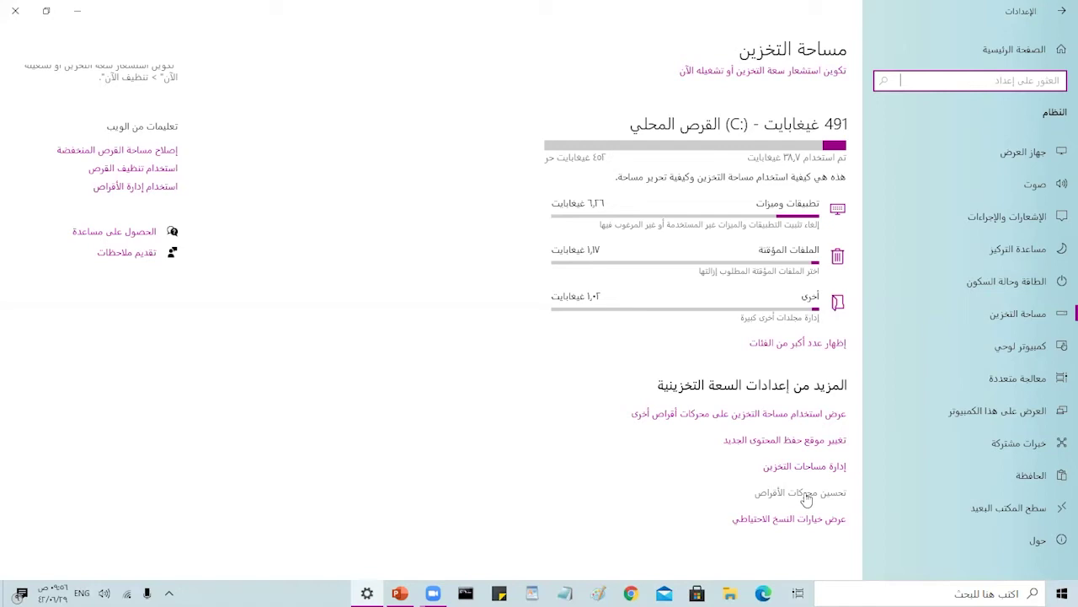
pyautogui.click(804, 494)
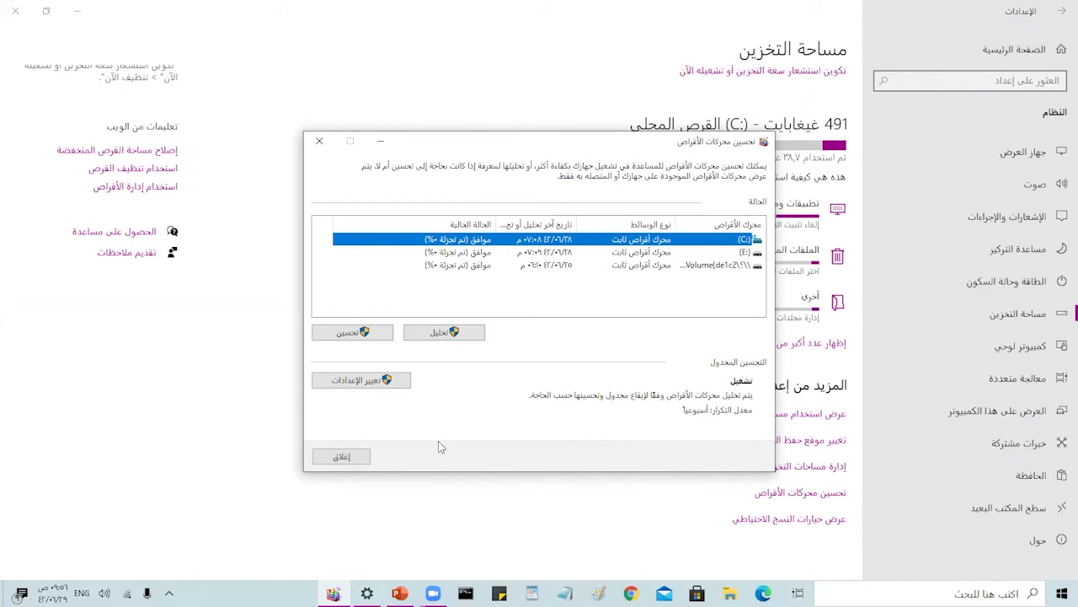
# - Close the Optimize Drives window to return to the Storage overview
pyautogui.click(340, 458)
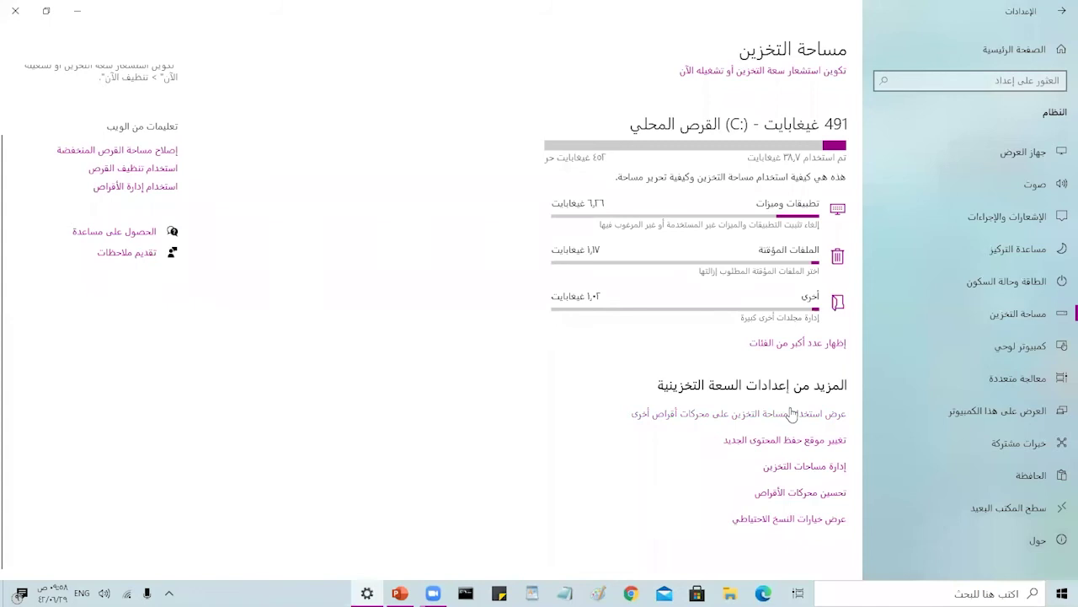
# - Open backup options and try adding a File History drive, dismissing the no-usable-drives notice
pyautogui.click(782, 521)
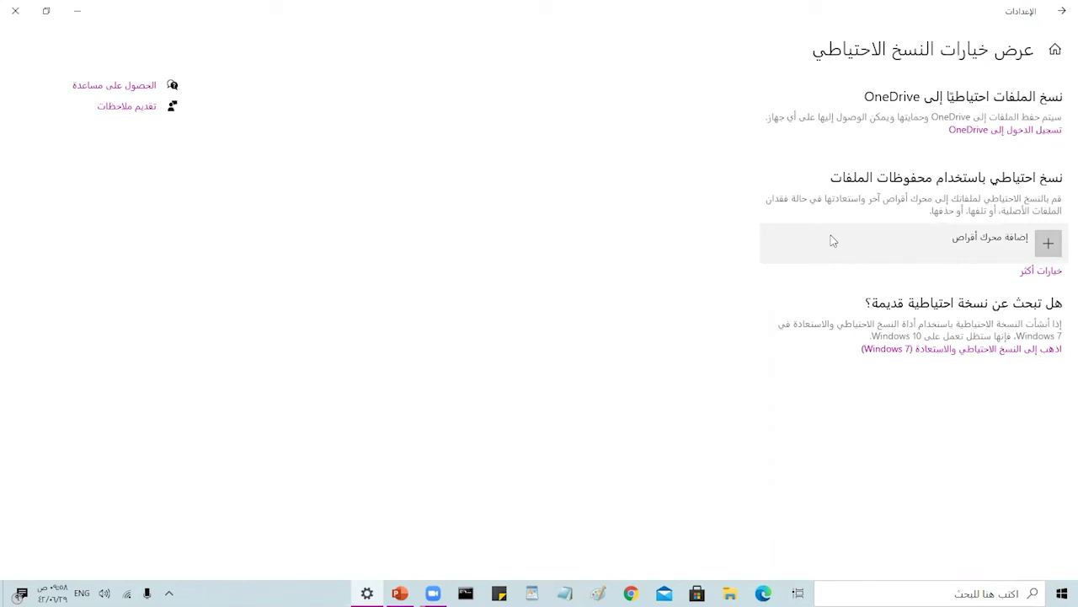
pyautogui.click(1044, 243)
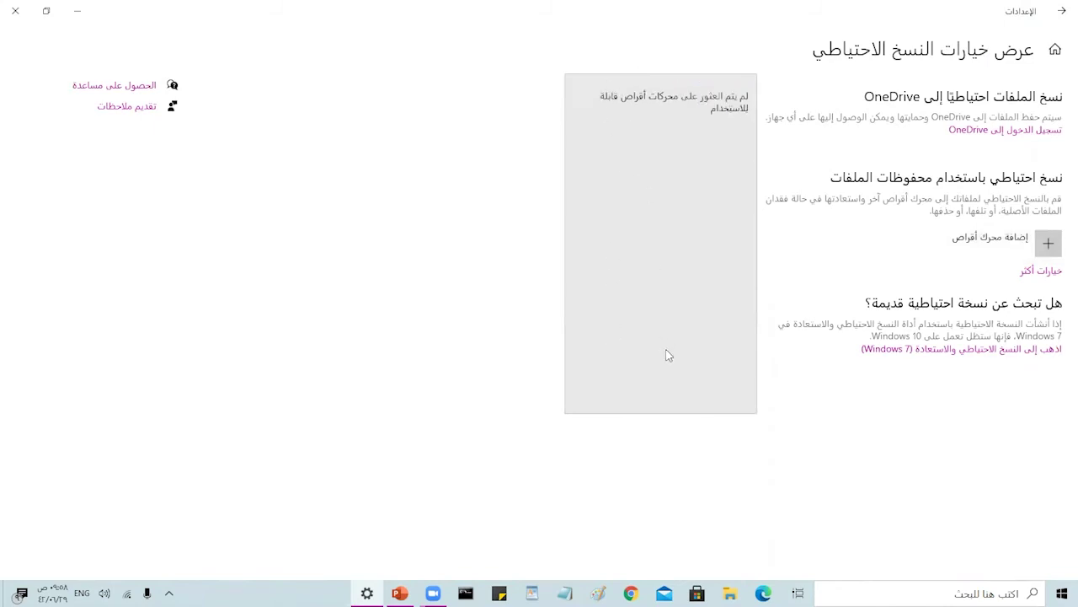
pyautogui.click(883, 258)
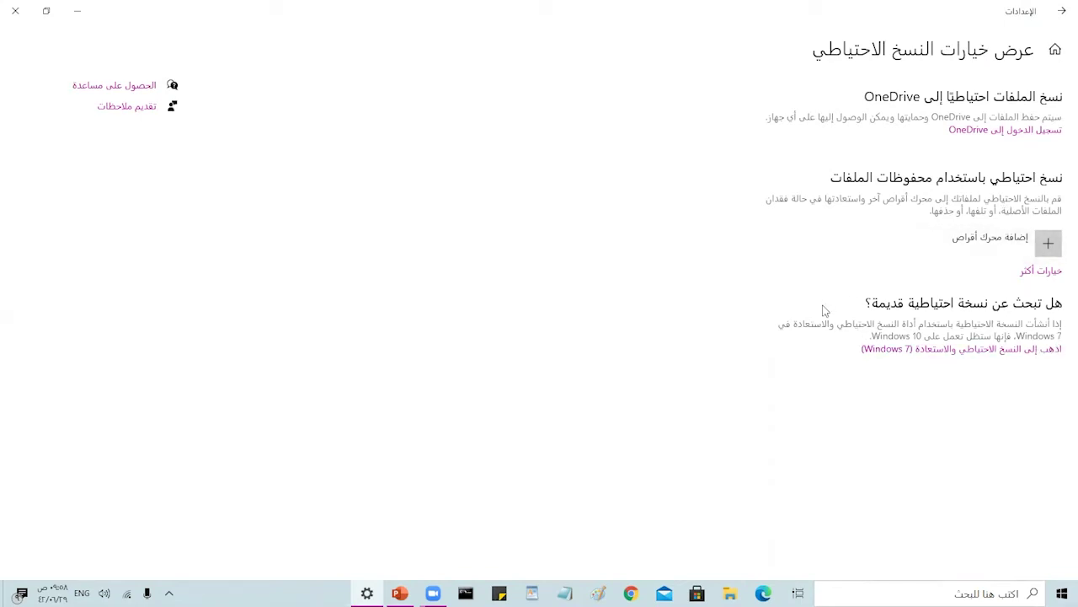
# - Open Backup and Restore (Windows 7), showing backups to drive E: on Sundays at 7:00 PM
pyautogui.click(960, 353)
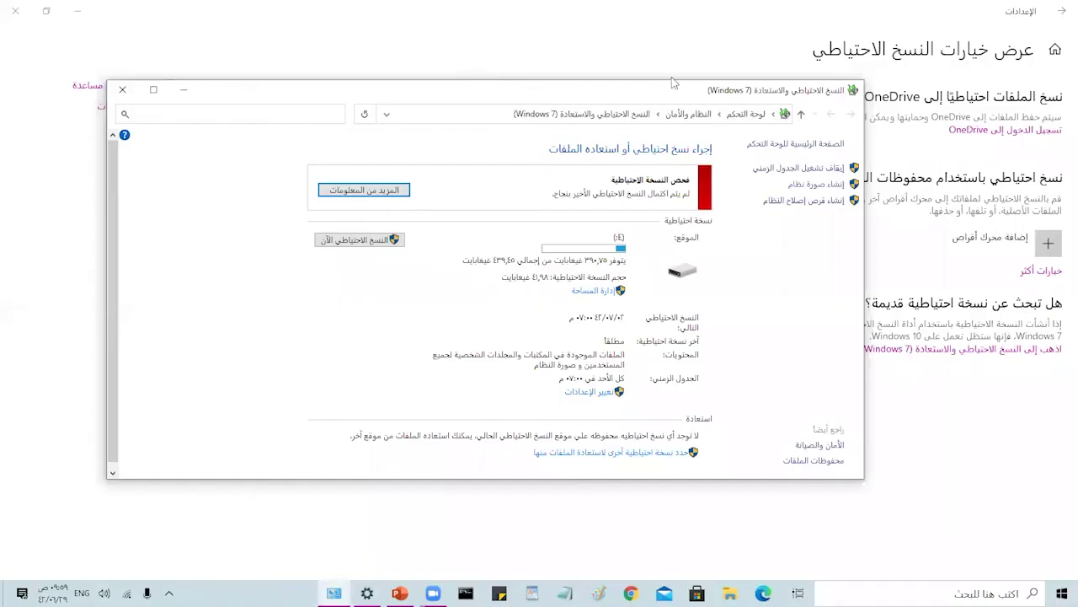
# - Close Backup and Restore and navigate from Settings home to Devices > Mouse
pyautogui.click(122, 90)
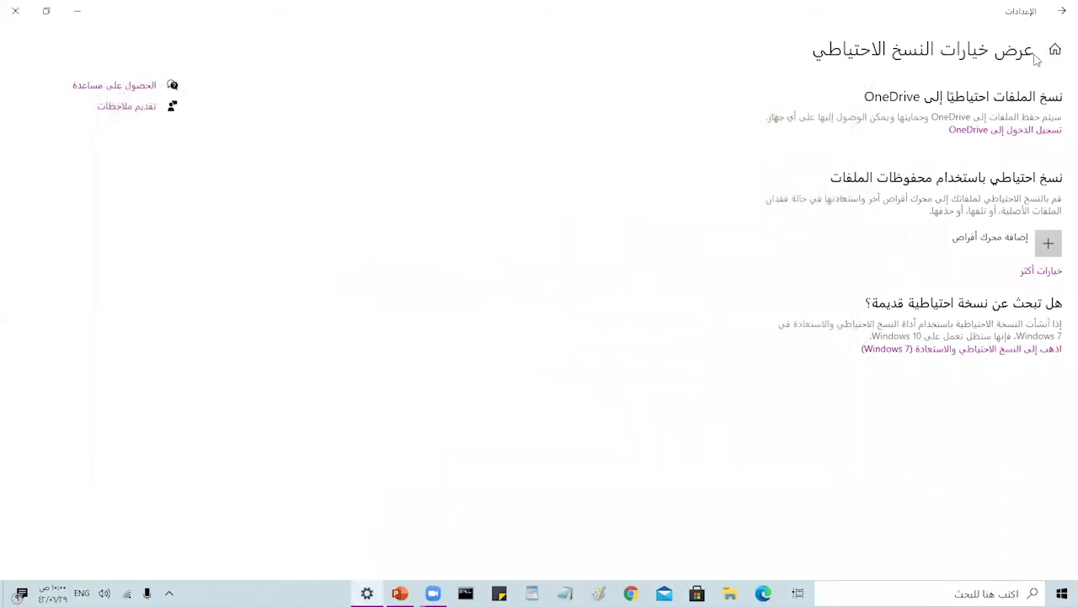
pyautogui.click(1060, 13)
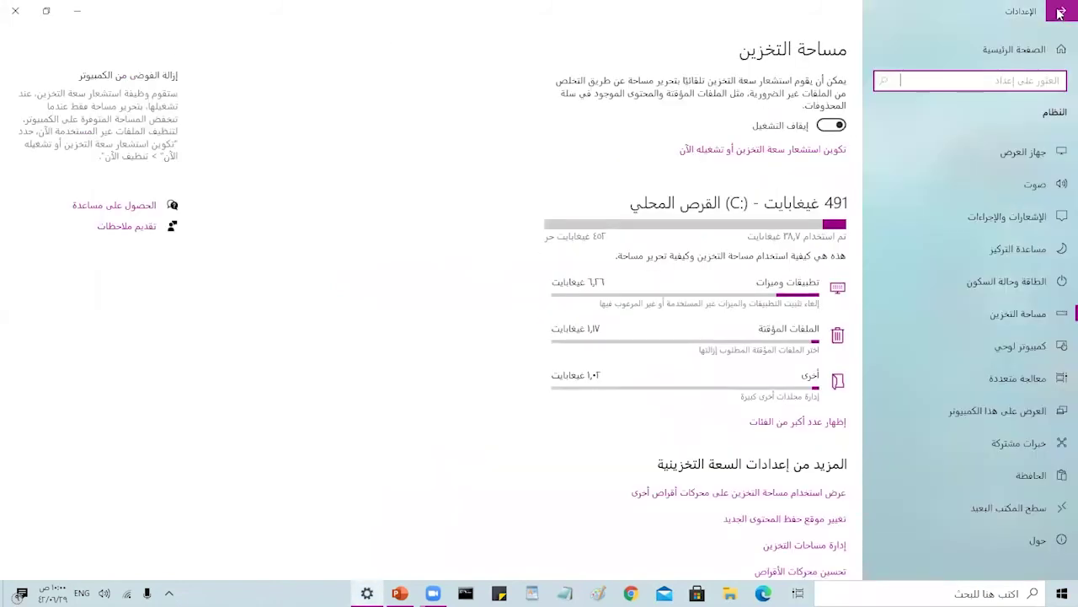
pyautogui.click(1059, 12)
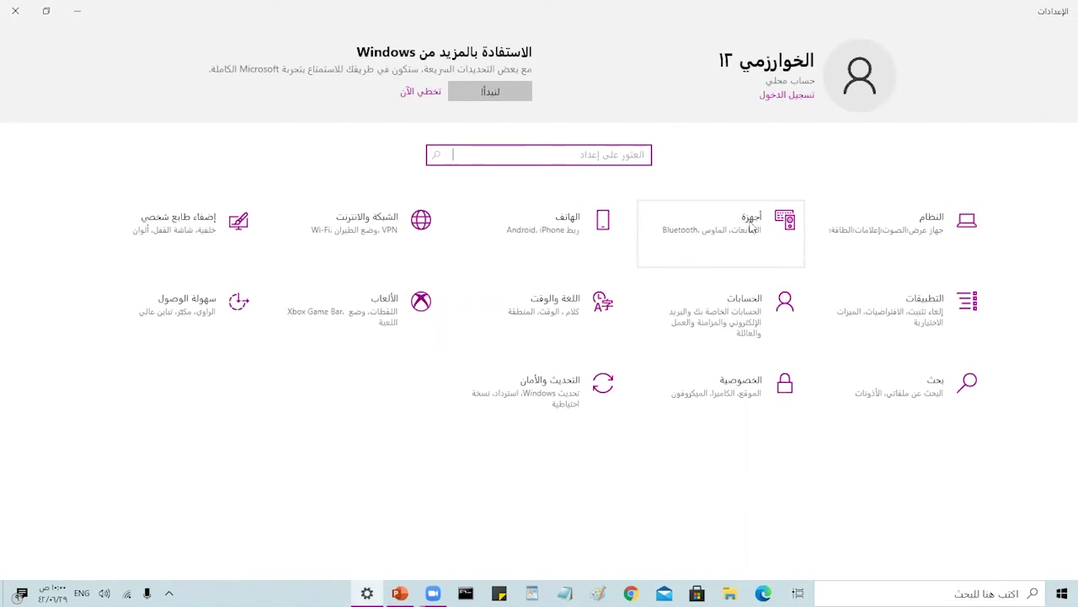
pyautogui.click(728, 246)
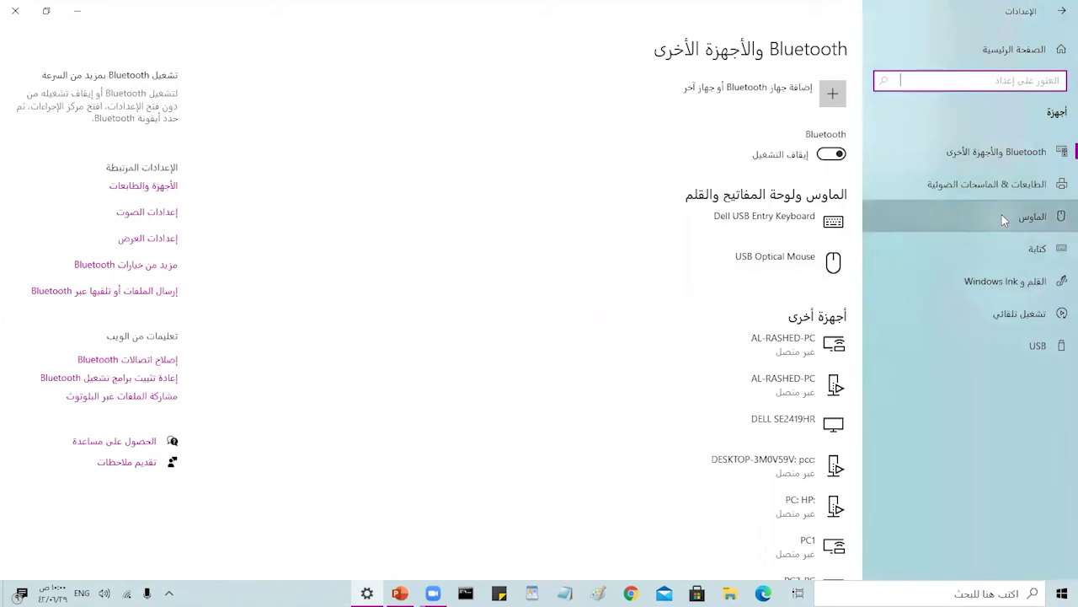
pyautogui.click(1002, 220)
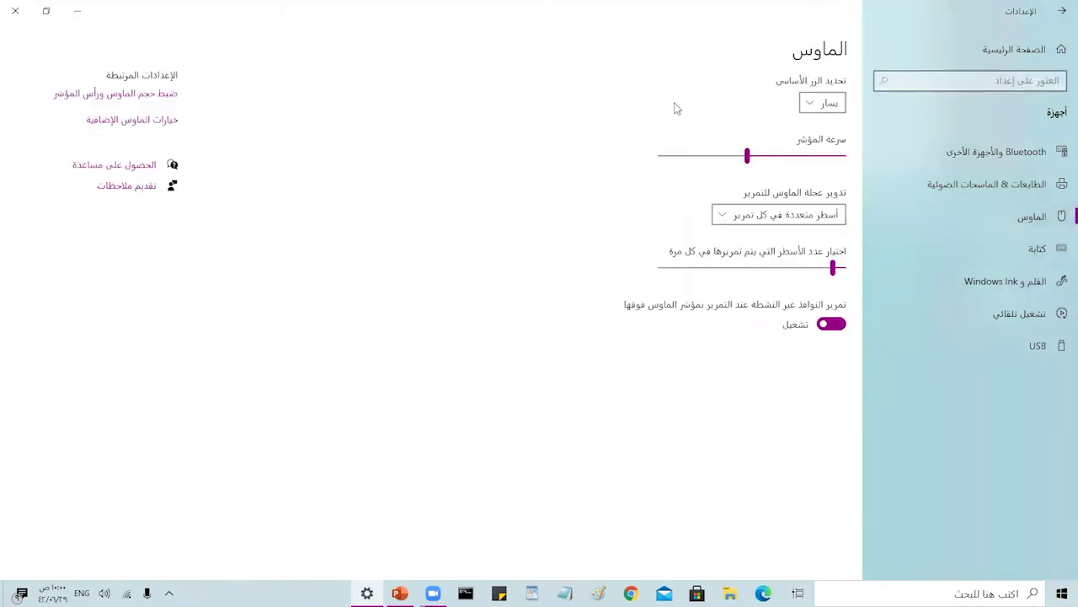
# - Keep primary button Left, set pointer speed slightly faster, and keep multi-line wheel scrolling
pyautogui.click(807, 104)
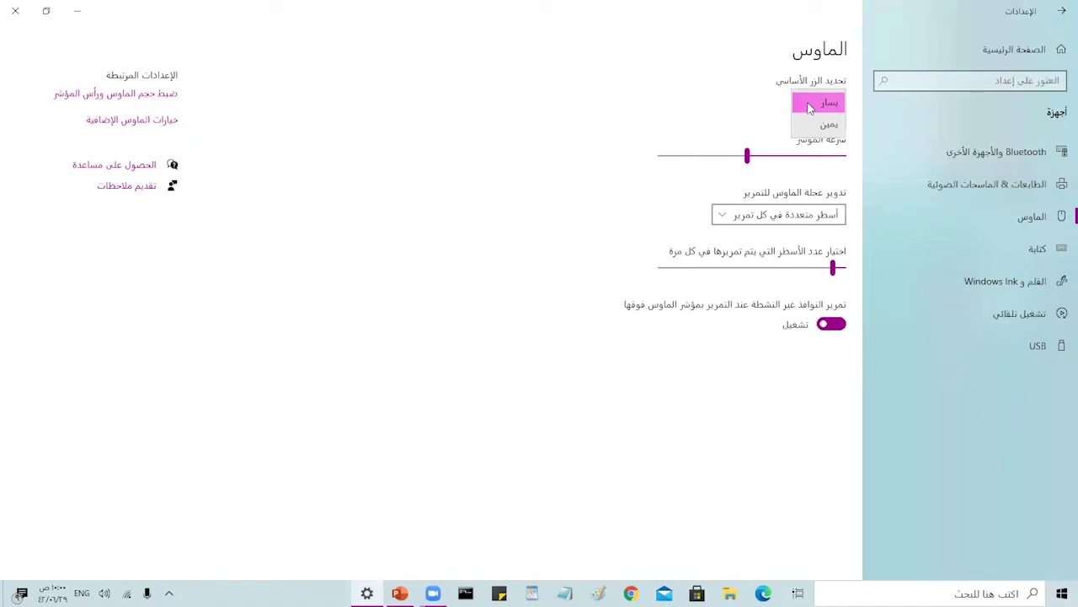
pyautogui.click(735, 110)
pyautogui.moveTo(756, 163); pyautogui.dragTo(813, 162)
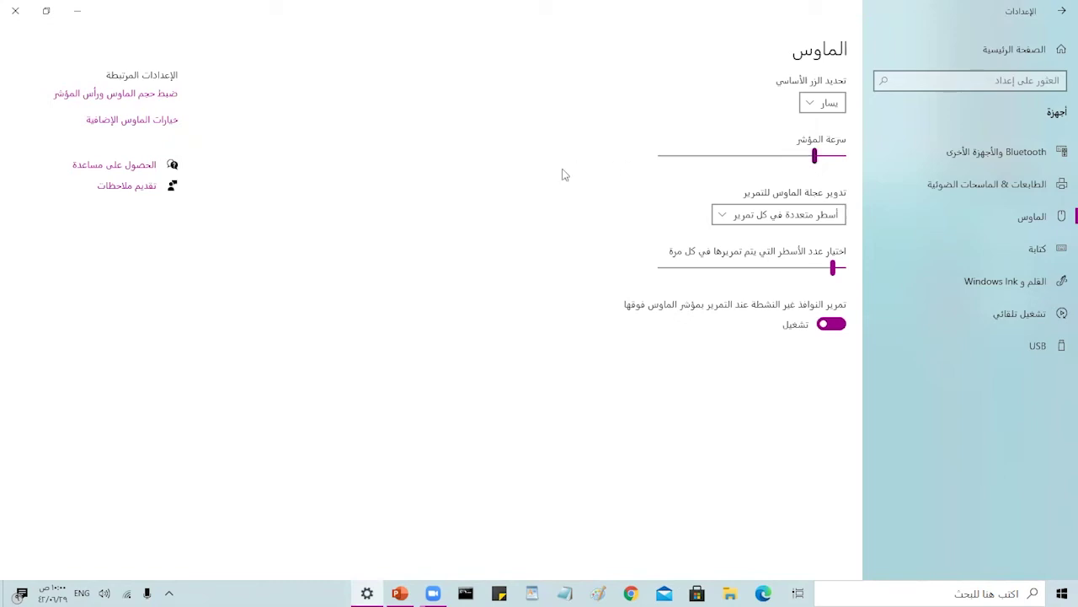
pyautogui.click(769, 160)
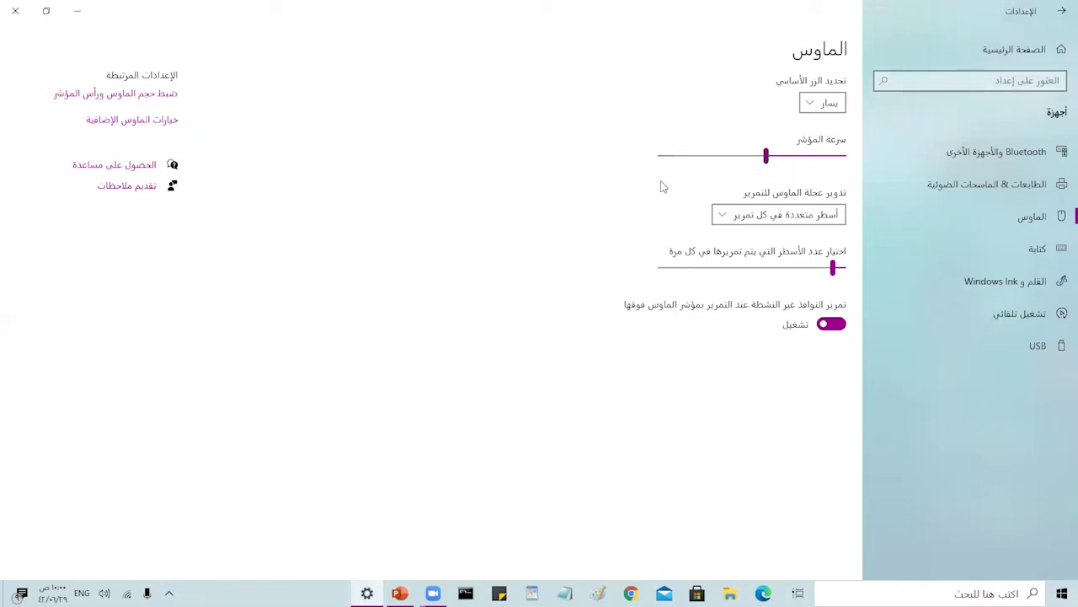
pyautogui.click(723, 215)
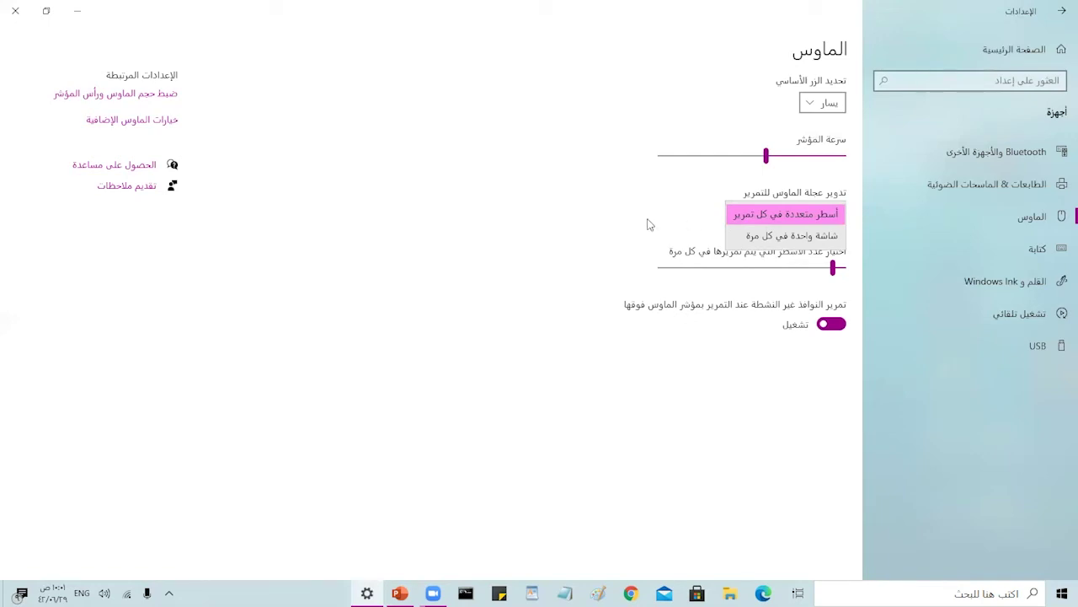
pyautogui.click(651, 224)
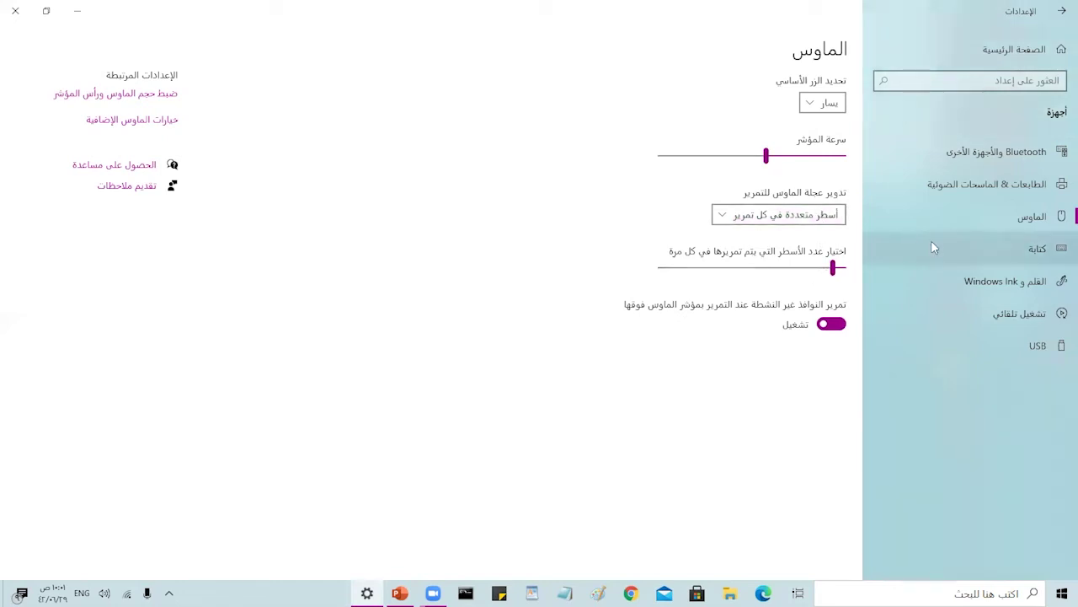
# - Search for printers to add, open 'The printer that I want isn't listed', then cancel
pyautogui.click(1013, 186)
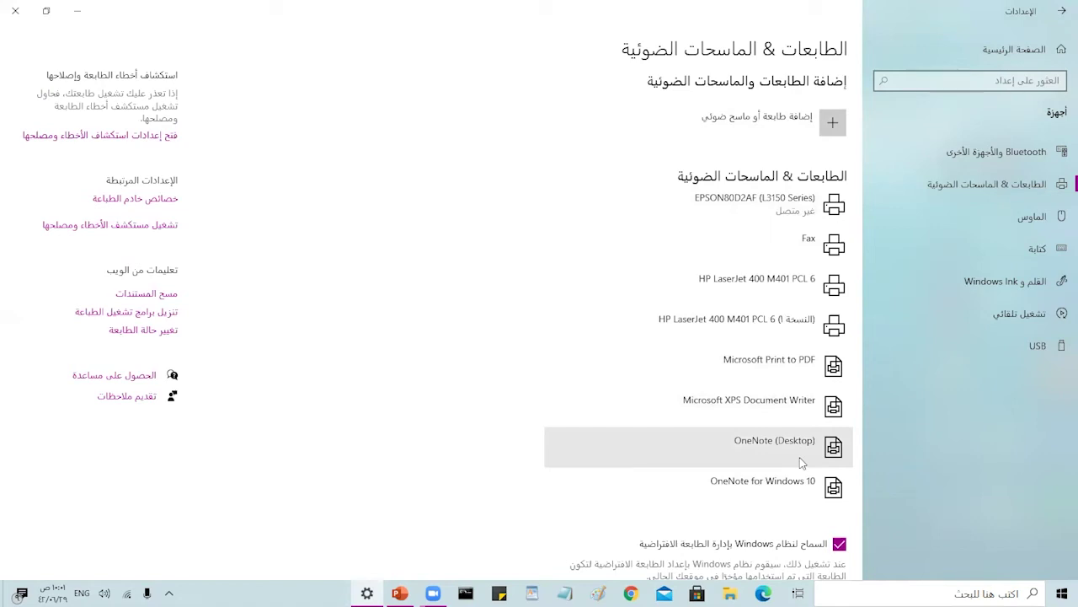
pyautogui.click(783, 124)
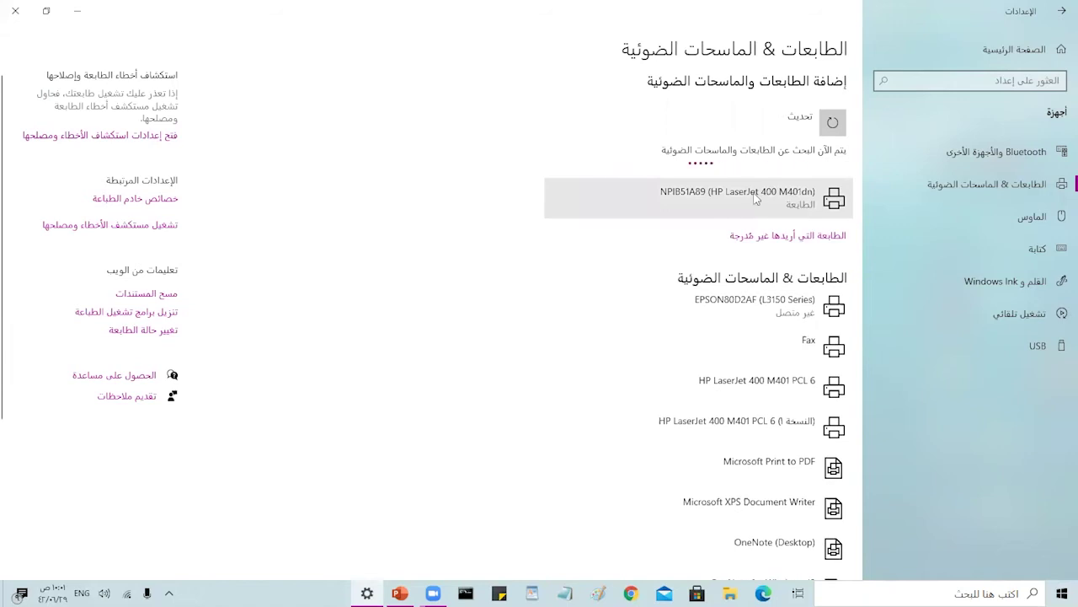
pyautogui.click(790, 240)
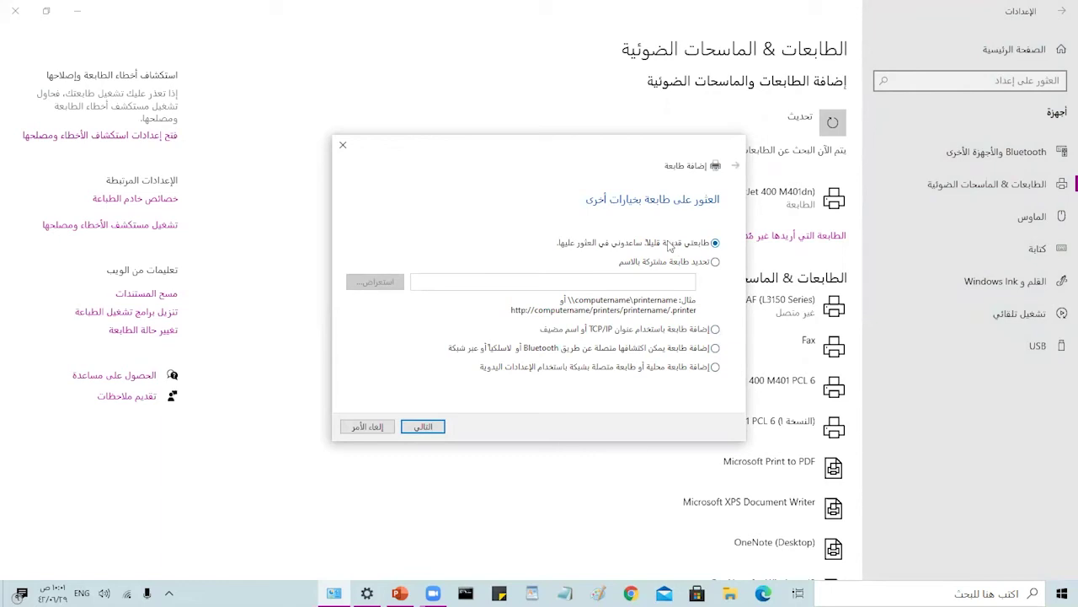
pyautogui.click(368, 427)
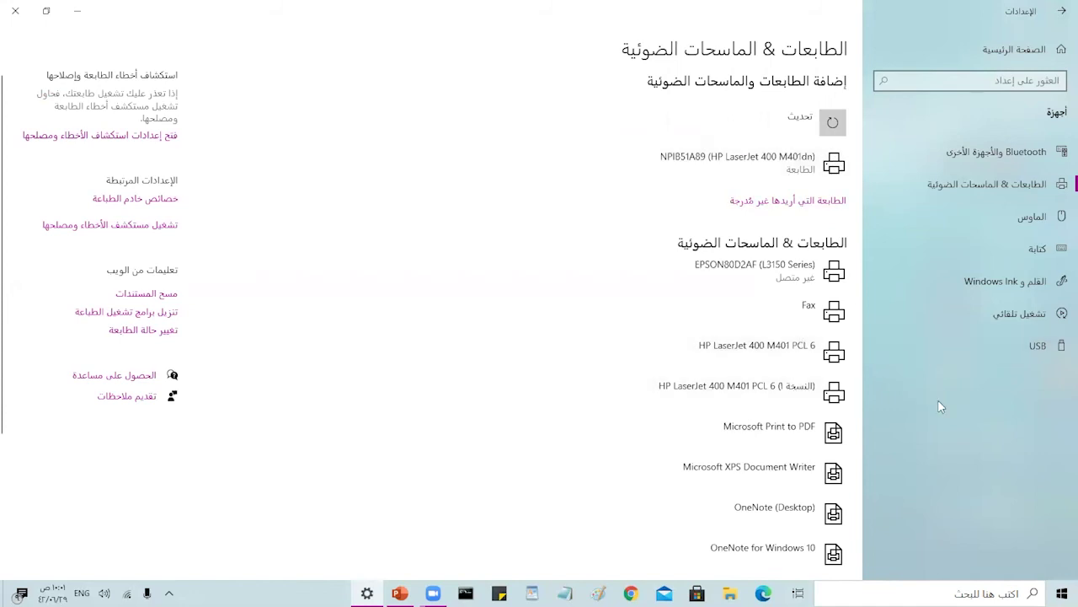
# - Visit Bluetooth & other devices, then return via Printers & scanners to Settings home
pyautogui.click(1020, 157)
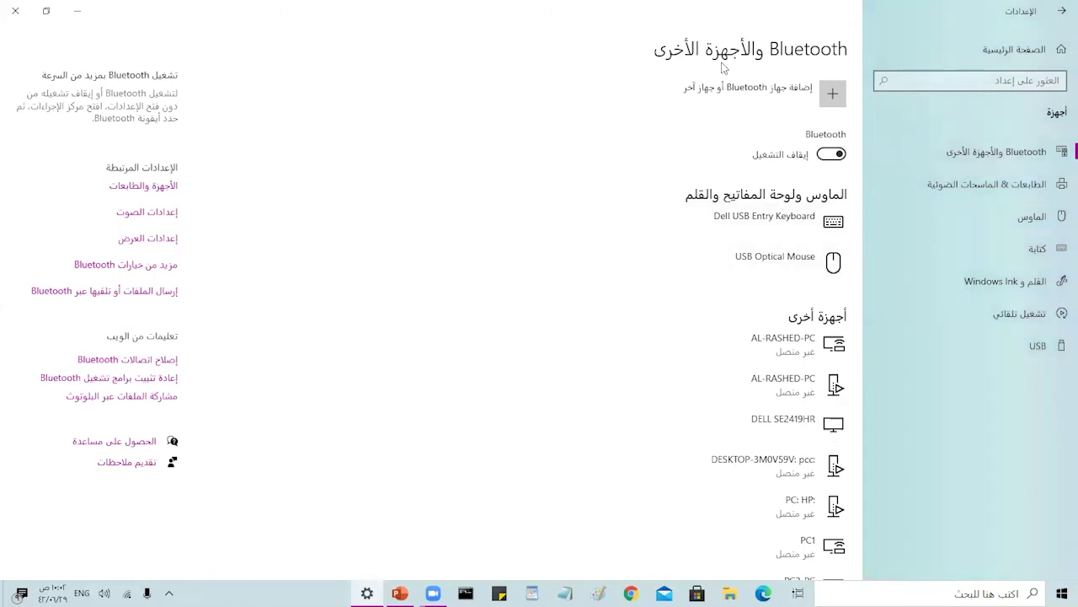
pyautogui.click(986, 183)
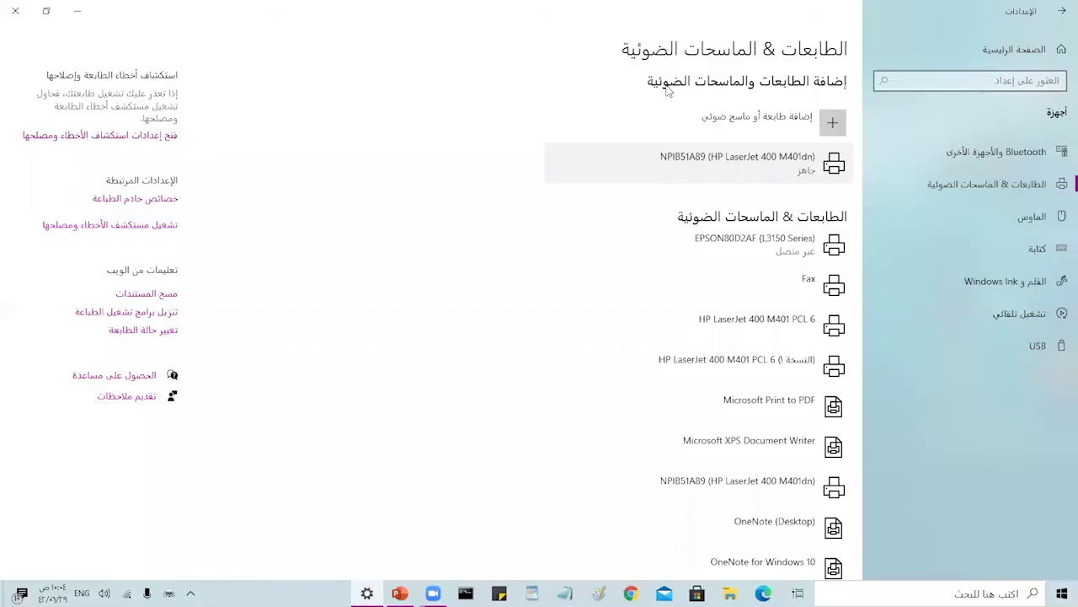
pyautogui.click(1061, 12)
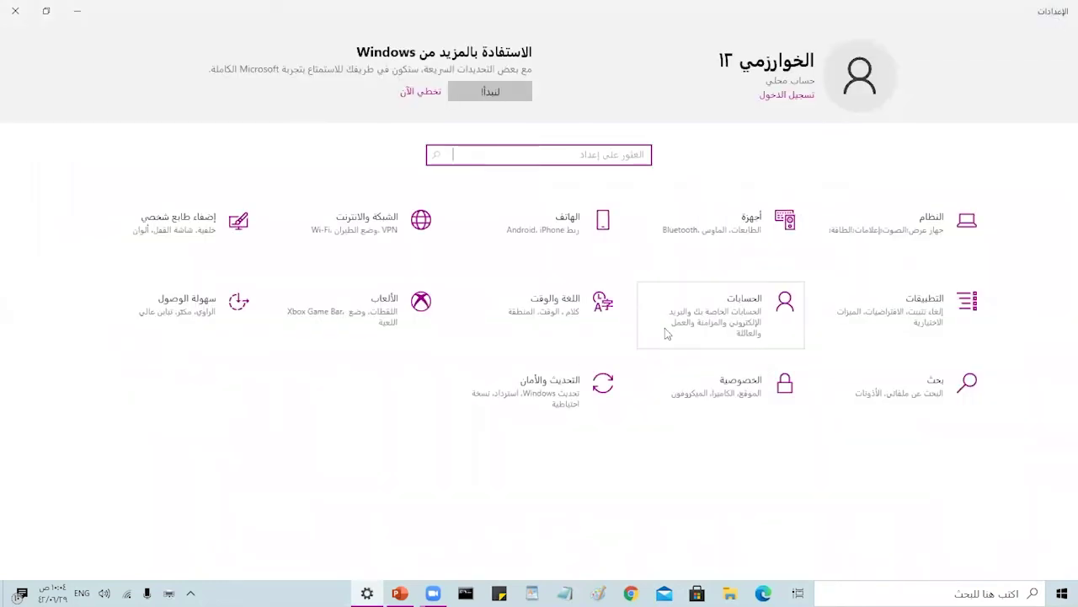
# - In Time & Language Region, keep Saudi Arabia as the country and open Change data formats
pyautogui.click(555, 314)
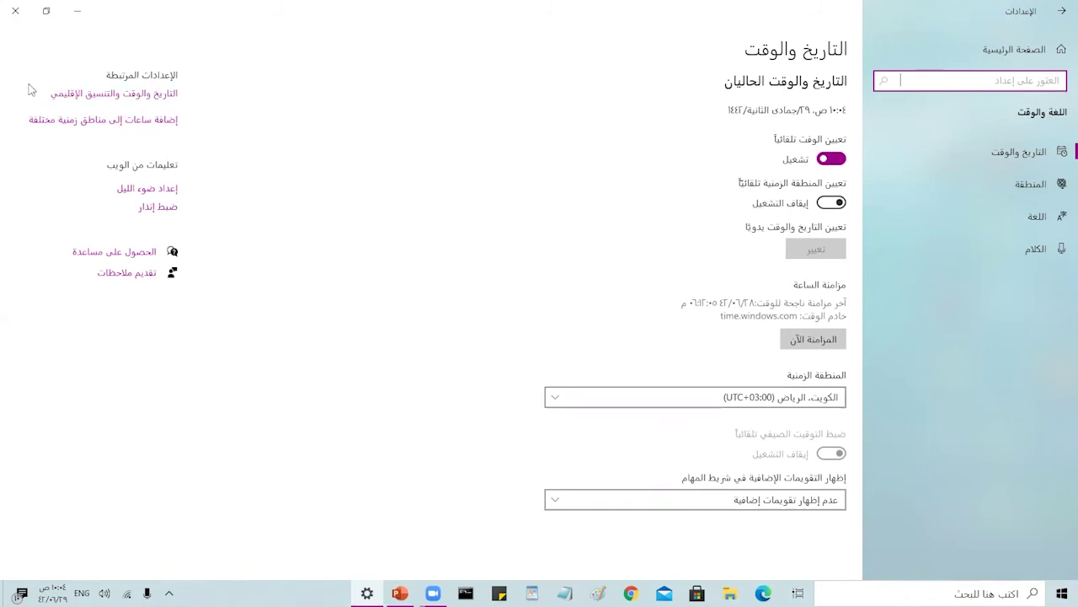
pyautogui.click(149, 99)
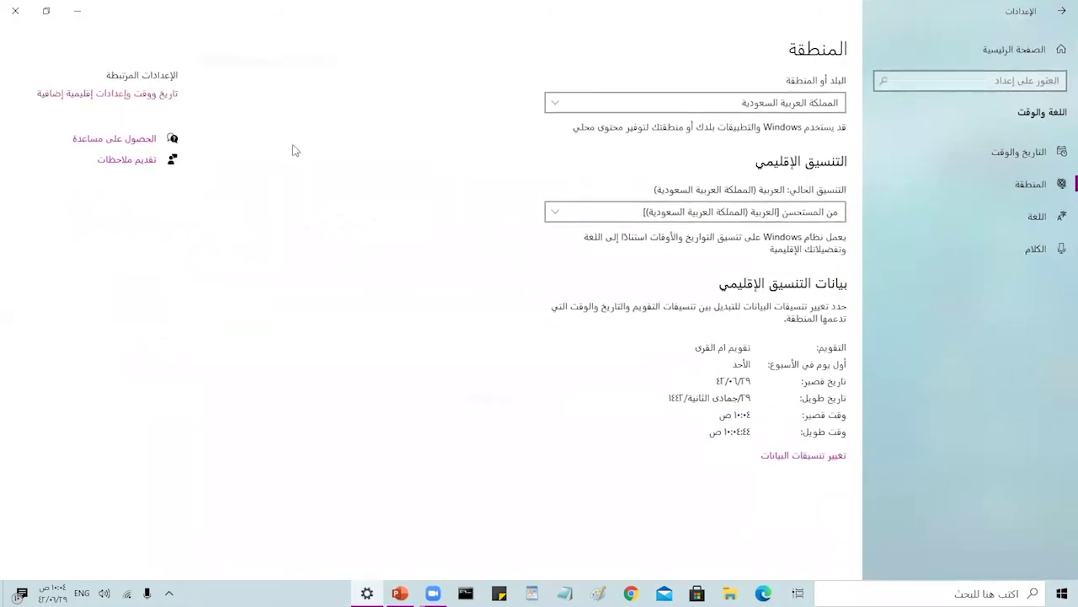
pyautogui.click(765, 108)
pyautogui.click(765, 108)
pyautogui.click(806, 462)
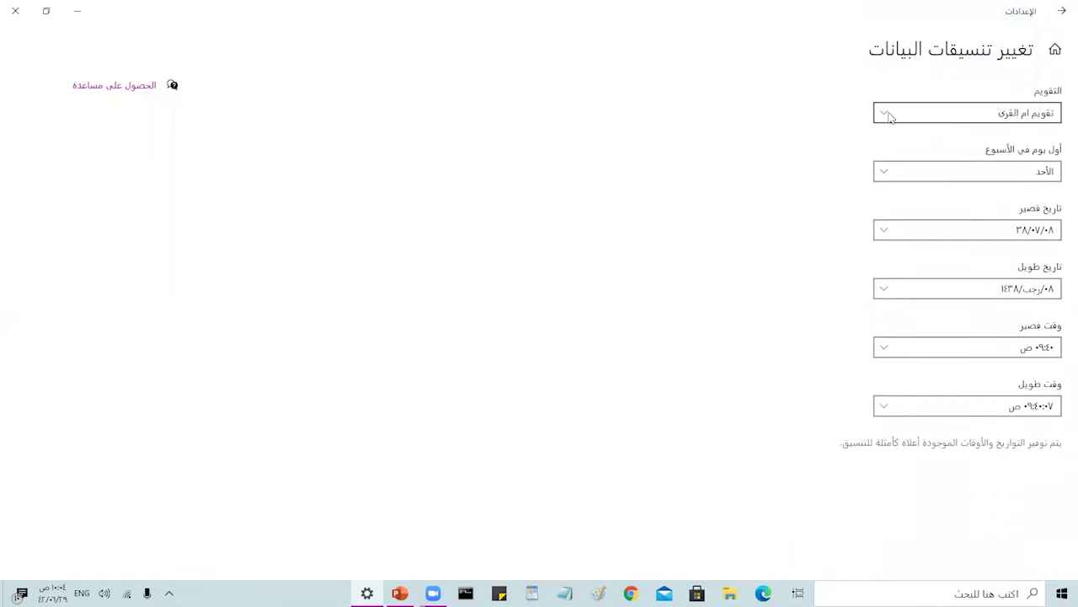
# - Keep Umm al-Qura and Sunday, choose the yyyy short date, then open additional regional settings
pyautogui.click(891, 116)
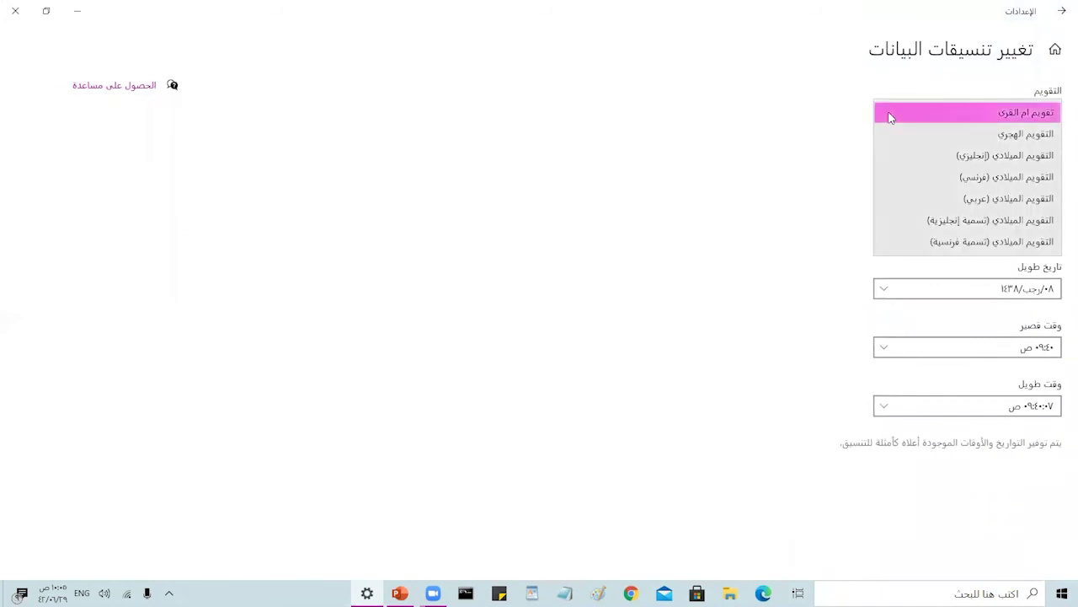
pyautogui.click(891, 116)
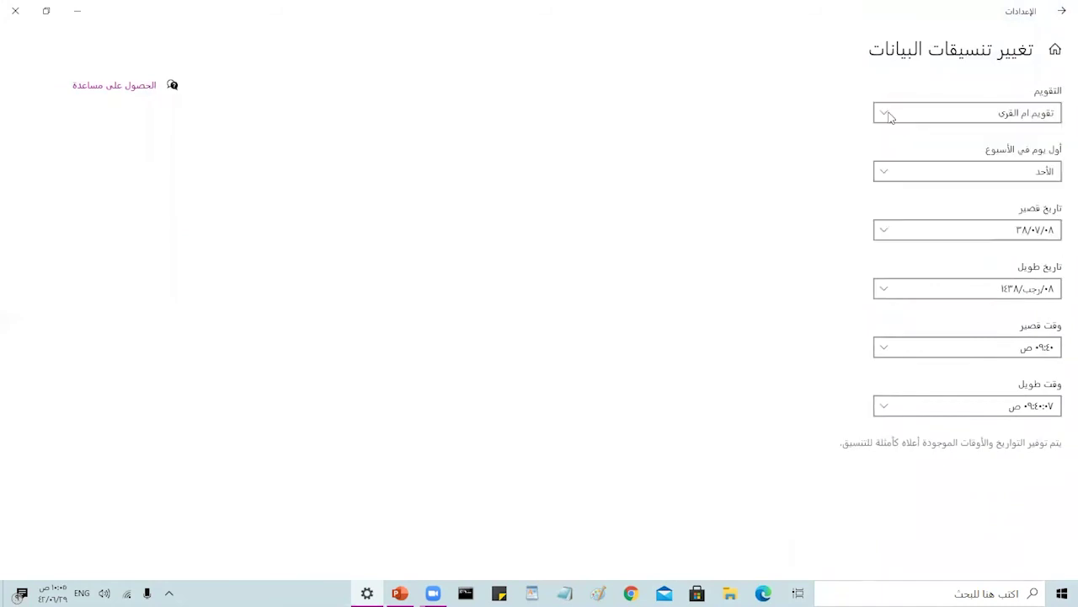
pyautogui.click(887, 174)
pyautogui.click(889, 175)
pyautogui.click(888, 233)
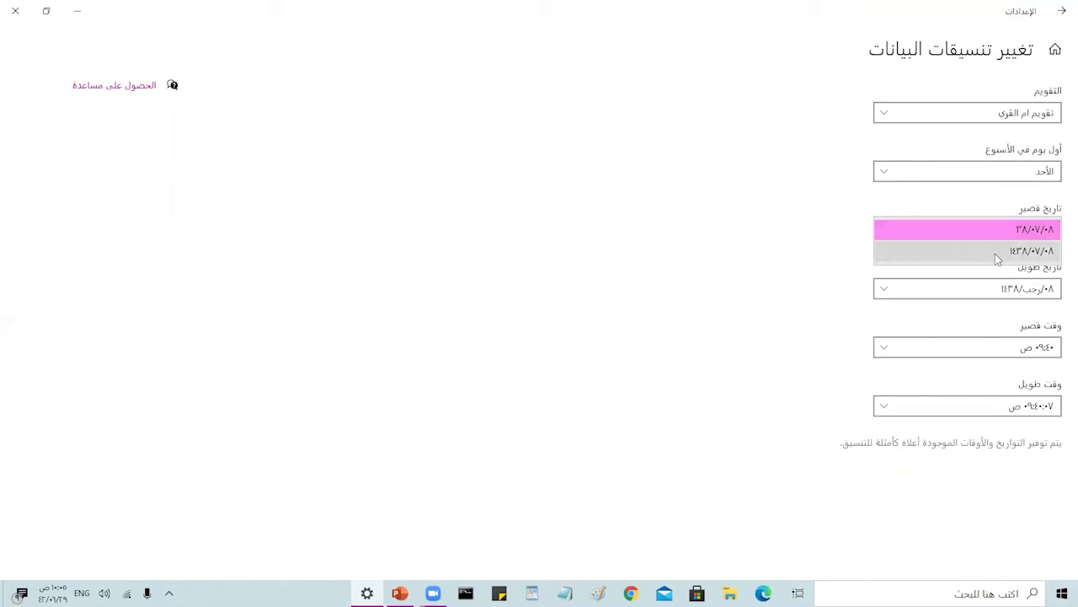
pyautogui.click(998, 257)
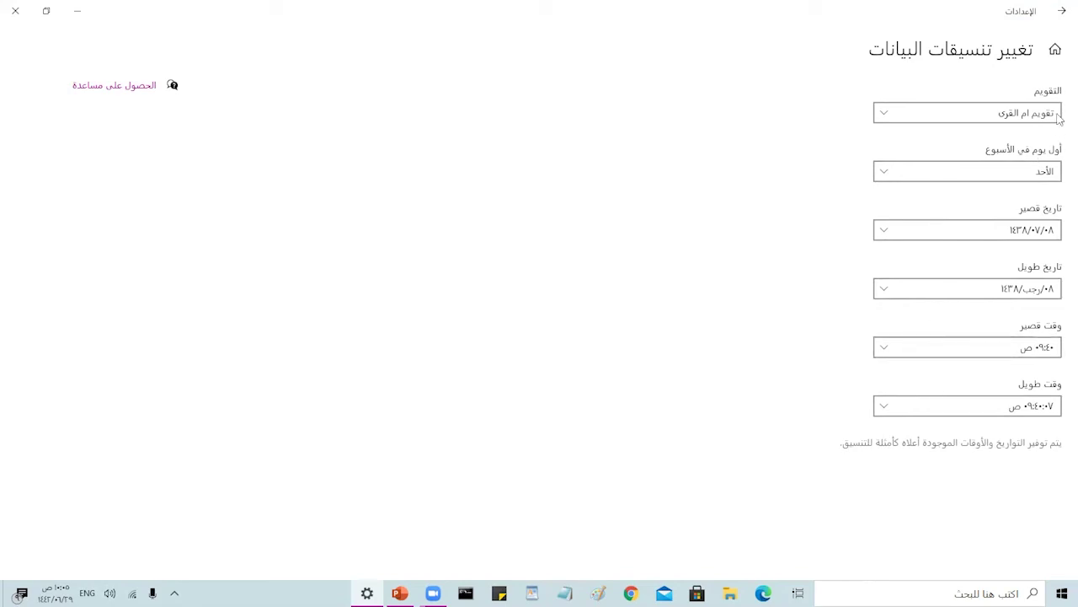
pyautogui.click(1054, 53)
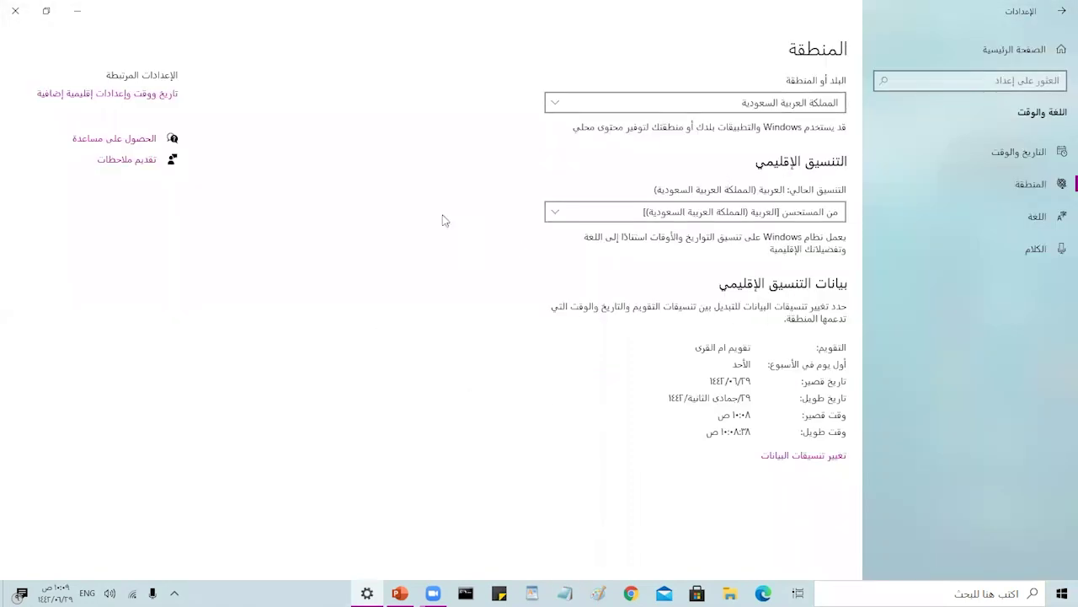
pyautogui.click(131, 99)
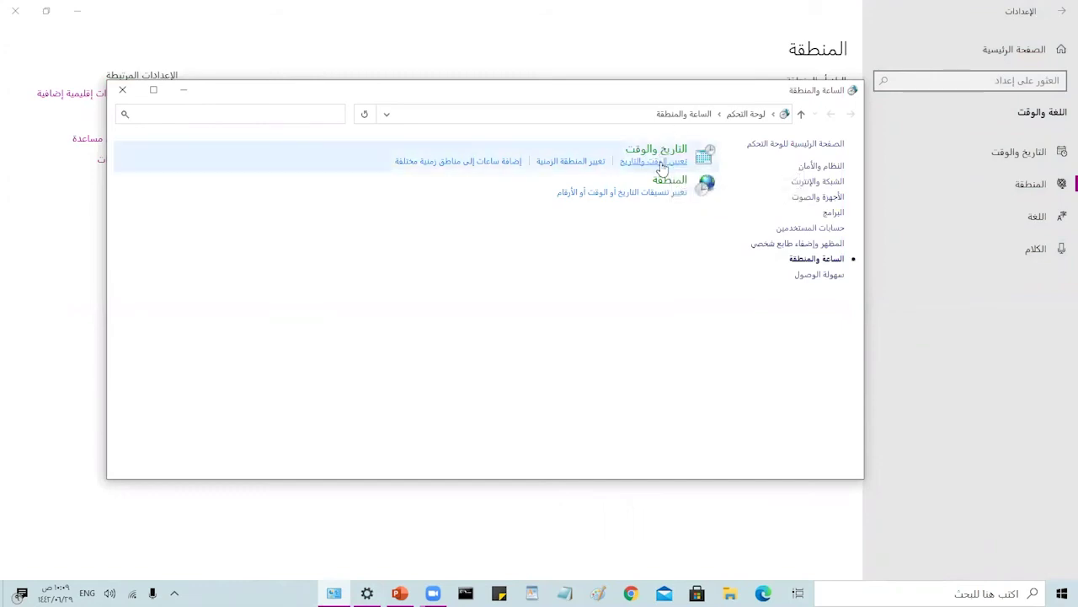
# - Open the Date and Time settings and pick day 16 in the calendar
pyautogui.click(661, 154)
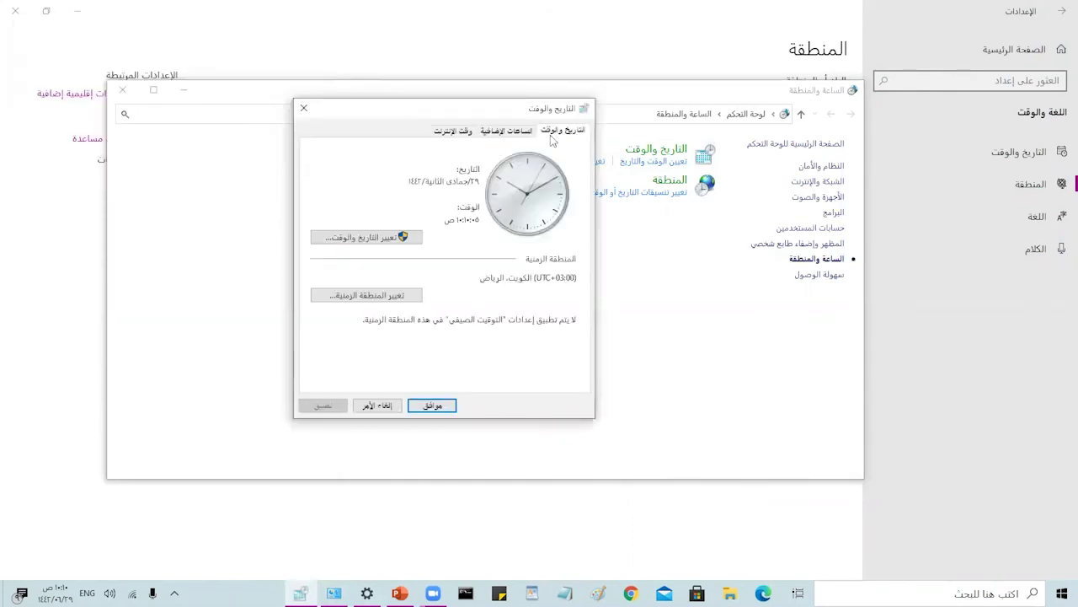
pyautogui.click(372, 238)
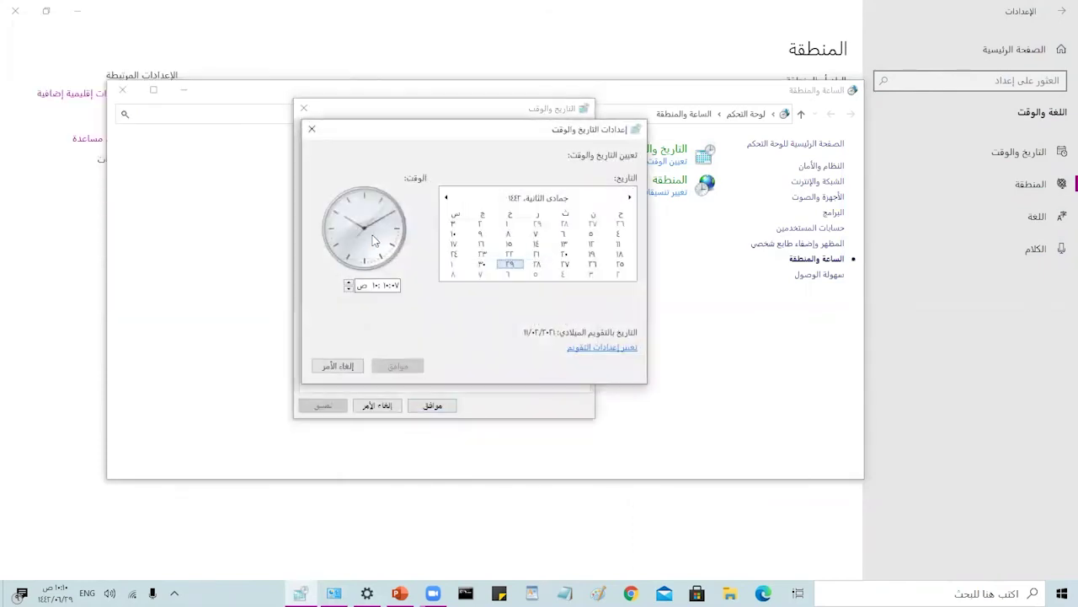
pyautogui.click(567, 265)
pyautogui.moveTo(570, 268); pyautogui.dragTo(482, 244)
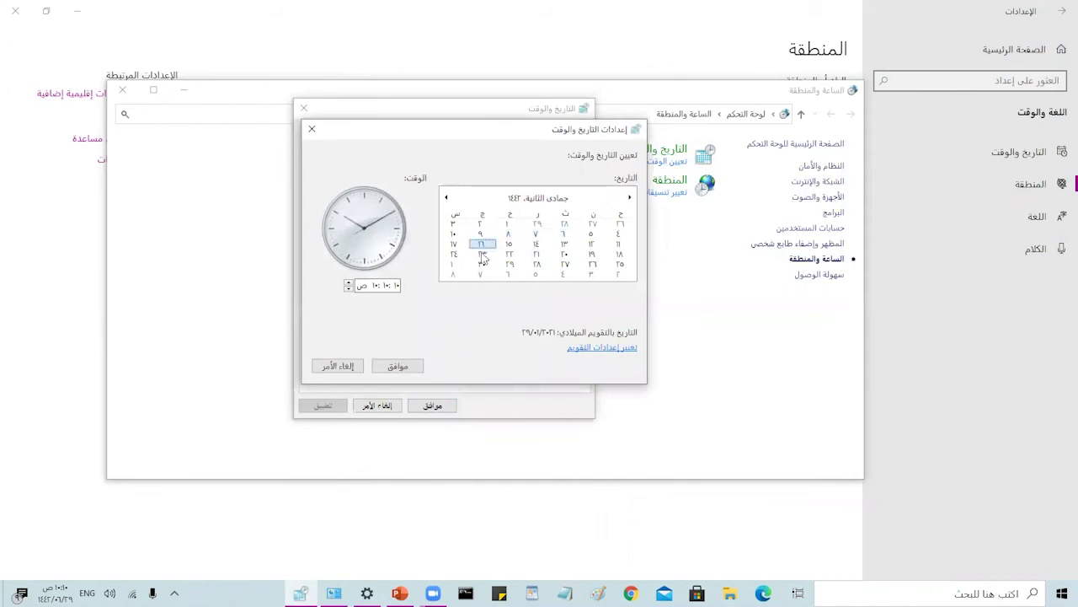
# - Set the hour to 11, move the minutes forward, and open Change calendar settings
pyautogui.click(354, 286)
pyautogui.click(348, 283)
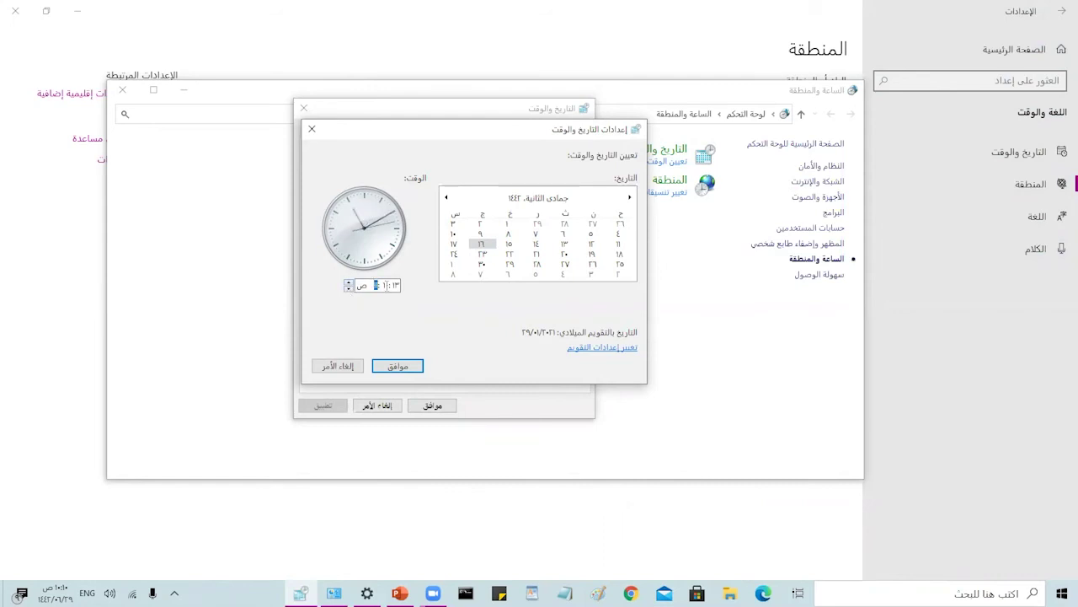
pyautogui.click(383, 285)
pyautogui.click(348, 283)
pyautogui.click(348, 283)
pyautogui.click(348, 285)
pyautogui.click(612, 349)
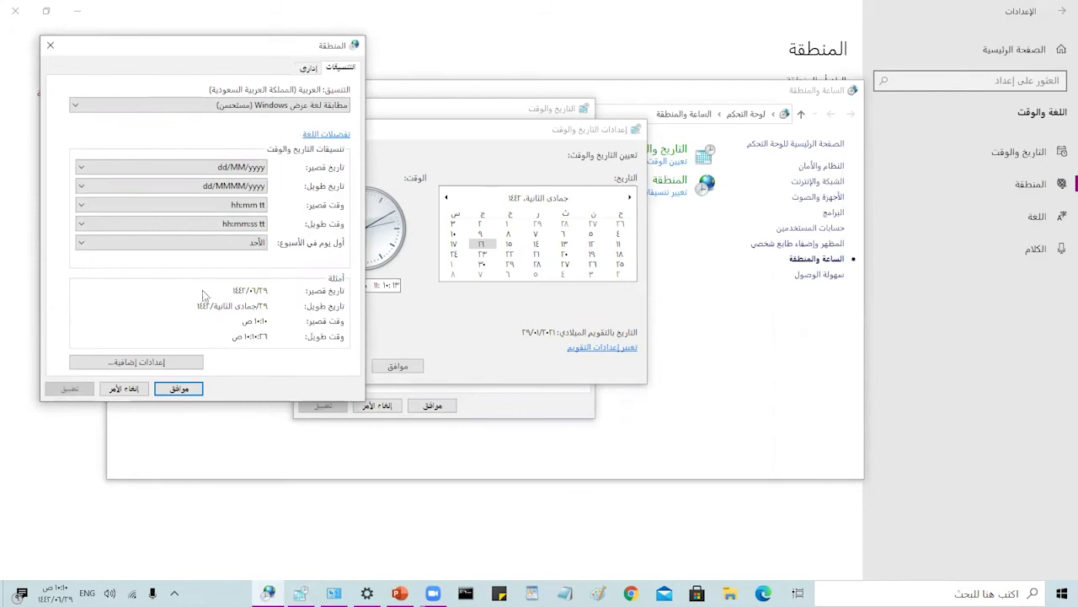
# - In the Customize Format Date tab, apply the Gregorian (Arabic) calendar type
pyautogui.click(162, 363)
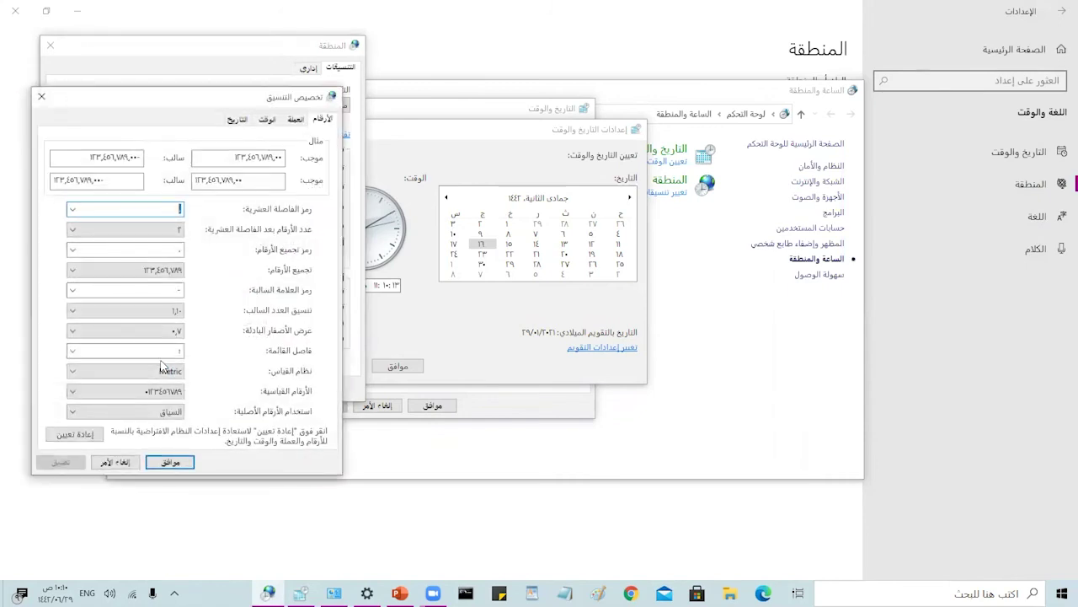
pyautogui.click(296, 118)
pyautogui.click(267, 119)
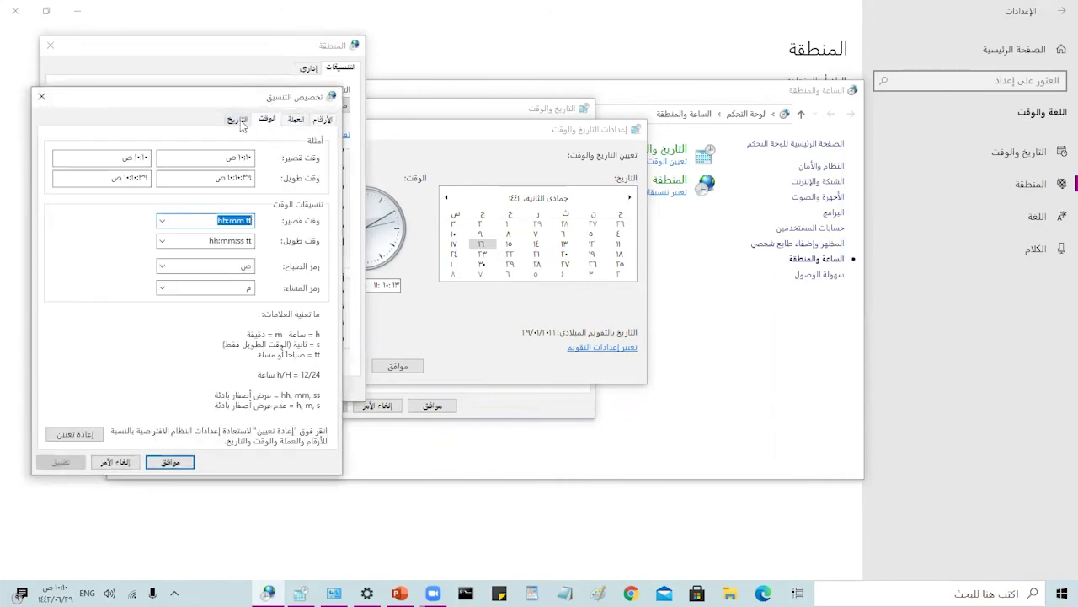
pyautogui.click(239, 120)
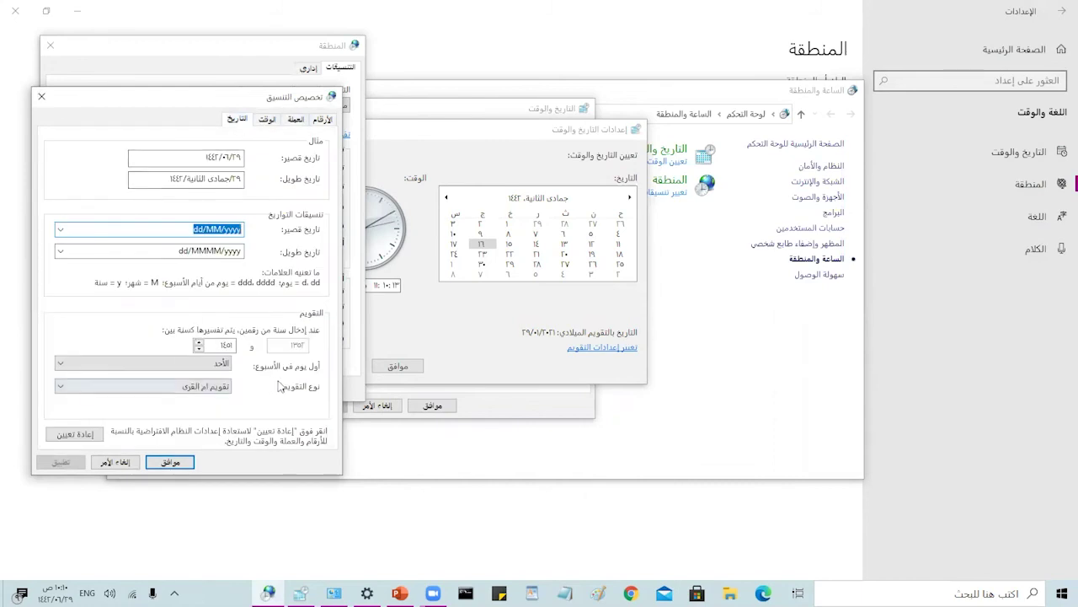
pyautogui.click(61, 390)
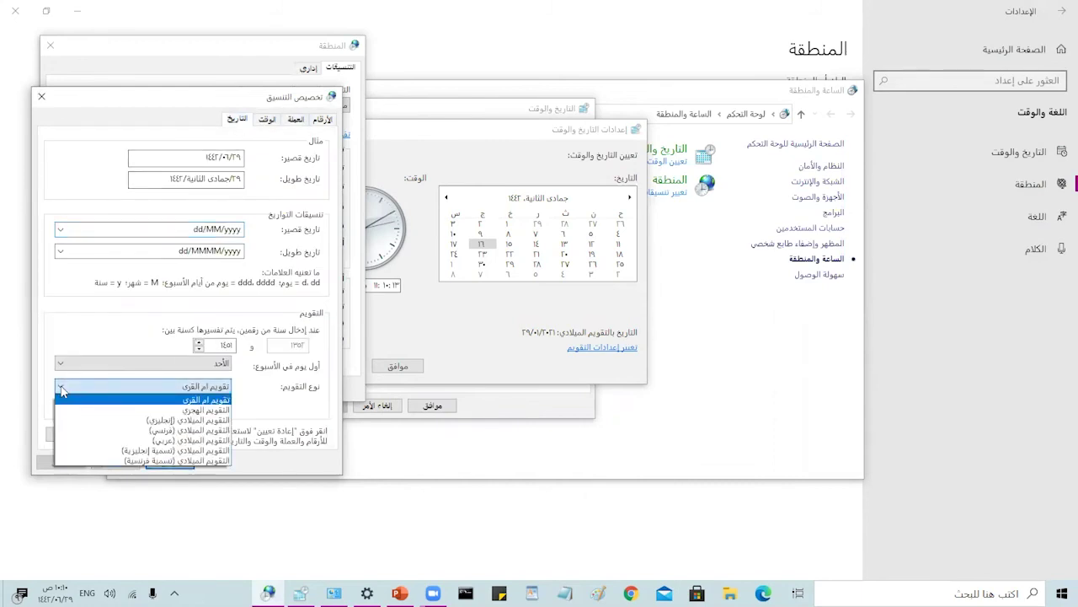
pyautogui.click(200, 439)
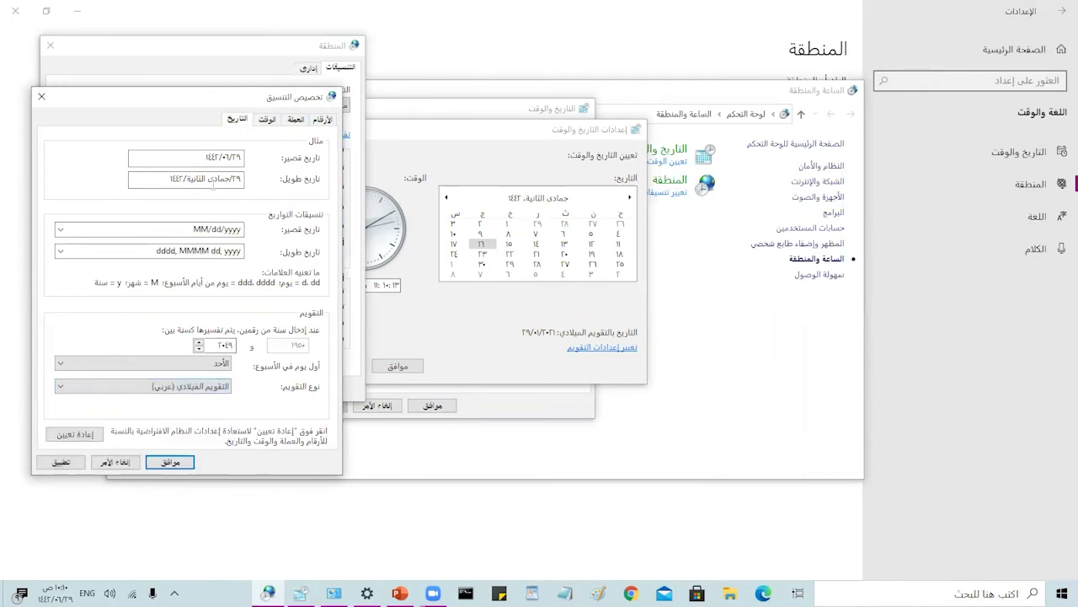
pyautogui.click(62, 463)
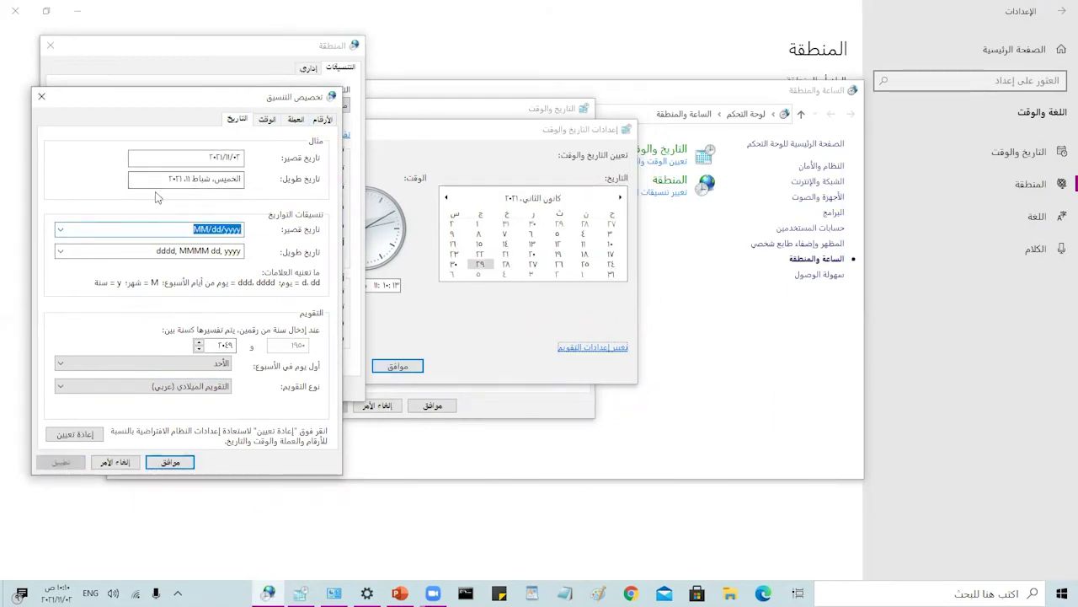
# - Try Gregorian (English), settle on Gregorian (English transliterated), and confirm both format dialogs
pyautogui.click(128, 389)
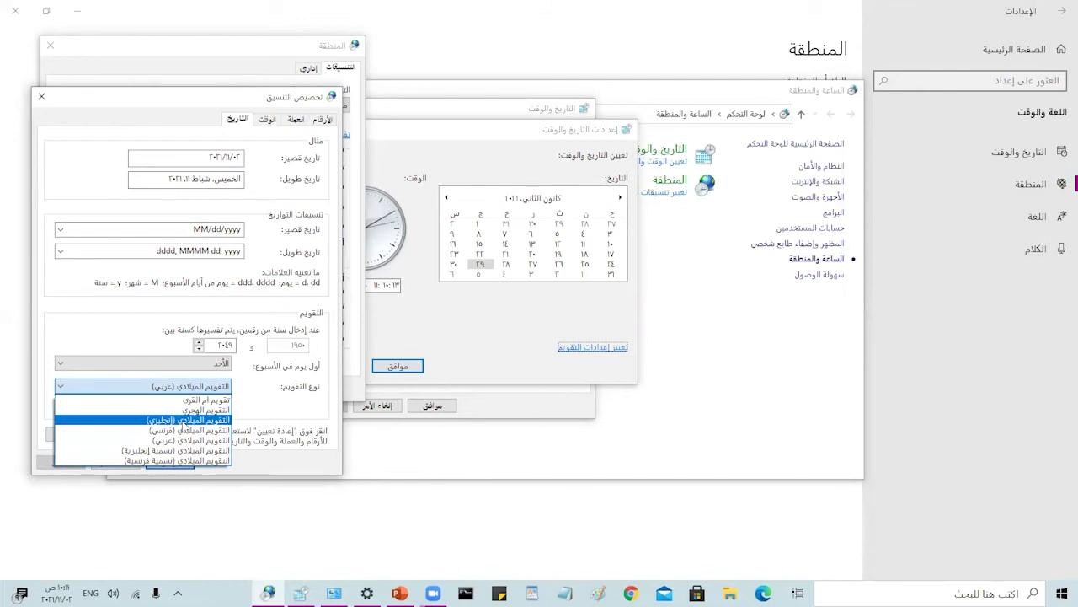
pyautogui.click(183, 421)
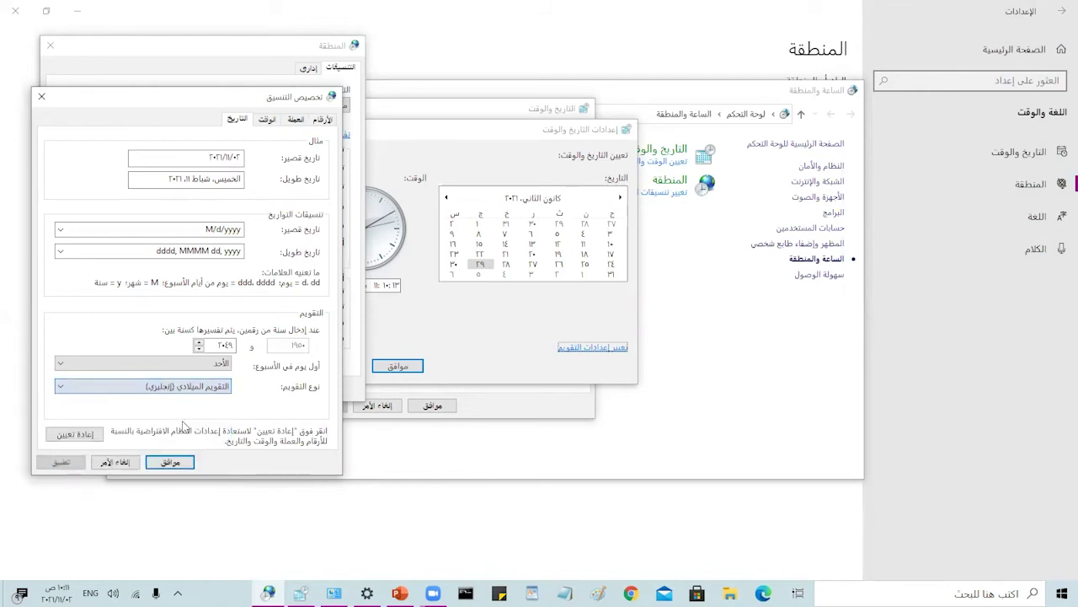
pyautogui.click(62, 464)
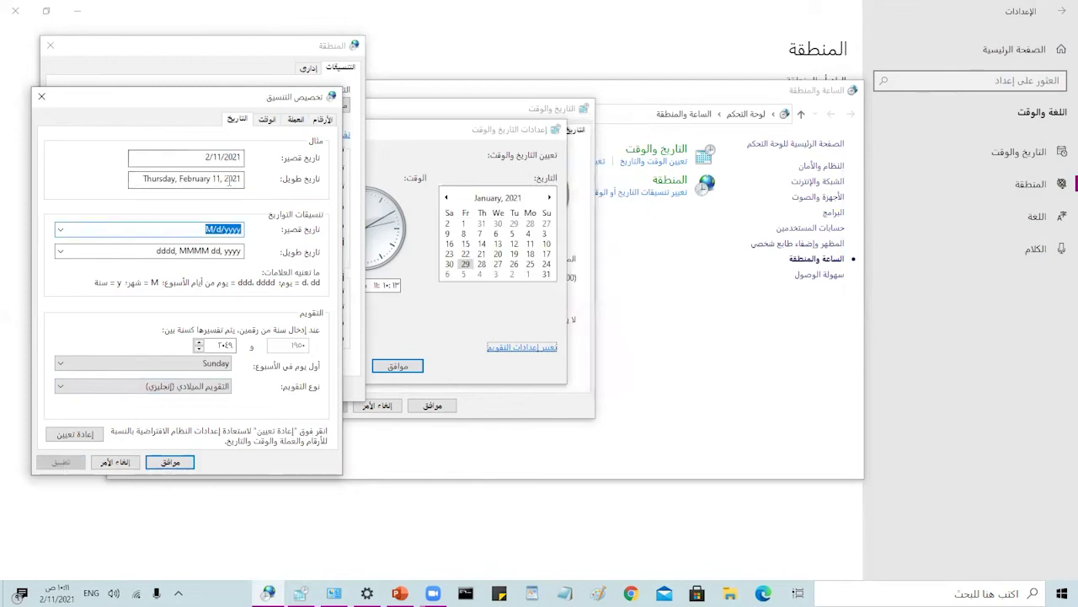
pyautogui.click(193, 386)
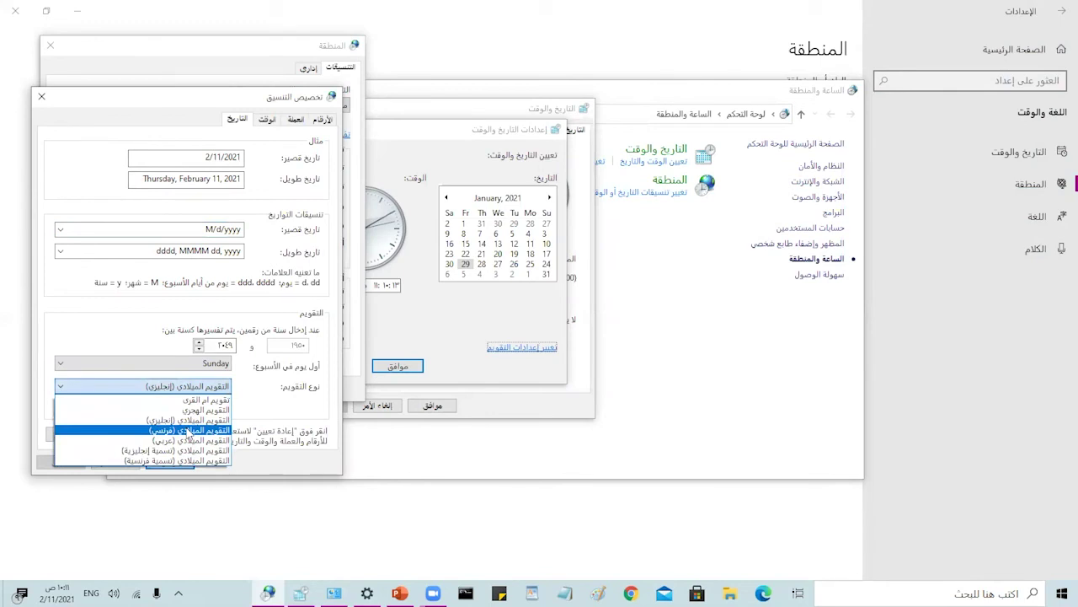
pyautogui.click(190, 459)
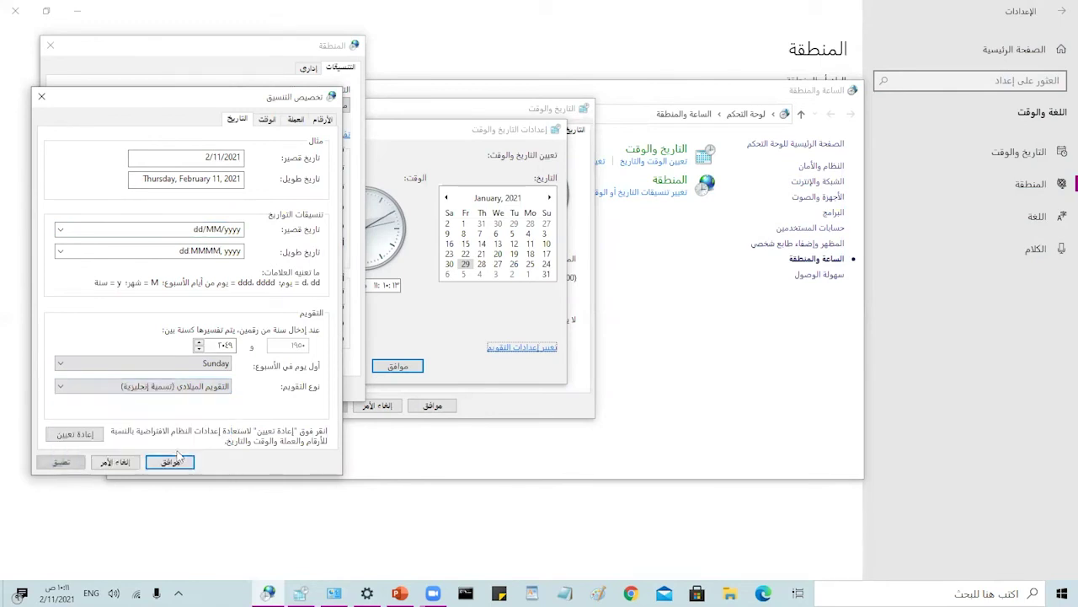
pyautogui.click(65, 465)
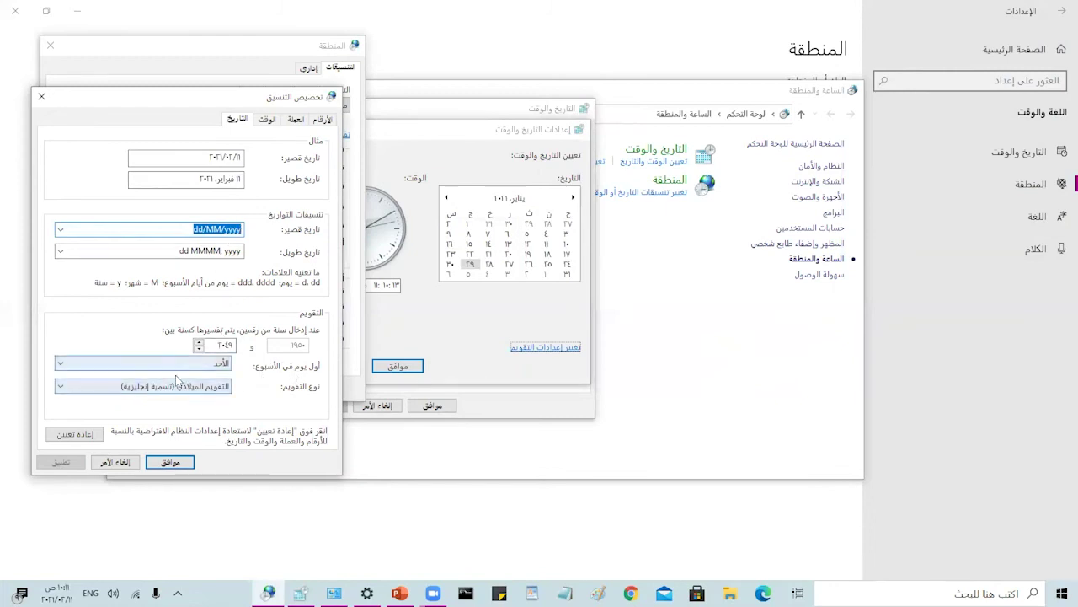
pyautogui.click(170, 463)
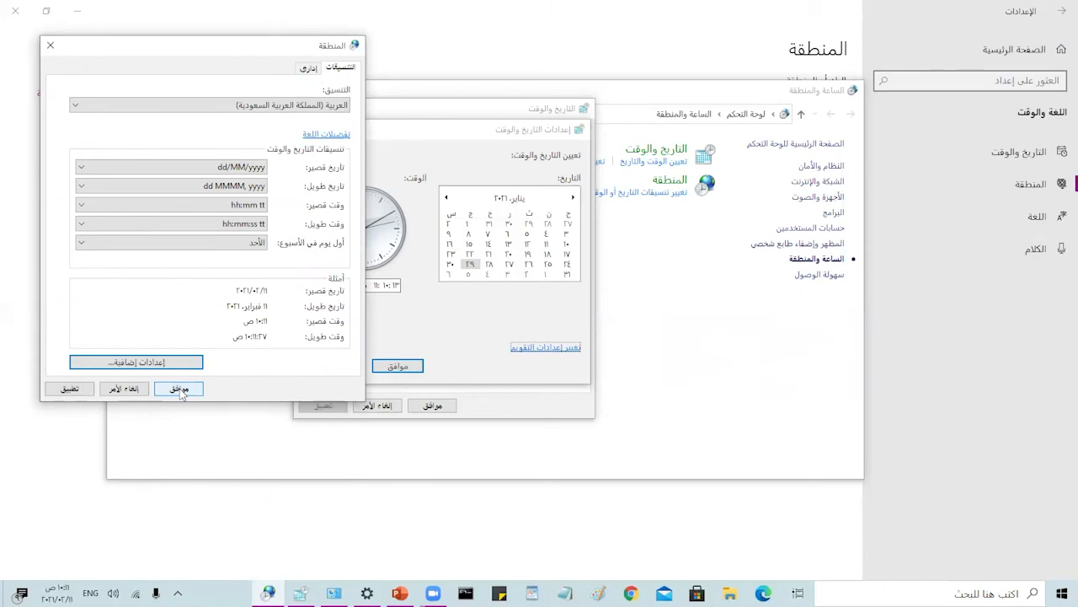
pyautogui.click(179, 389)
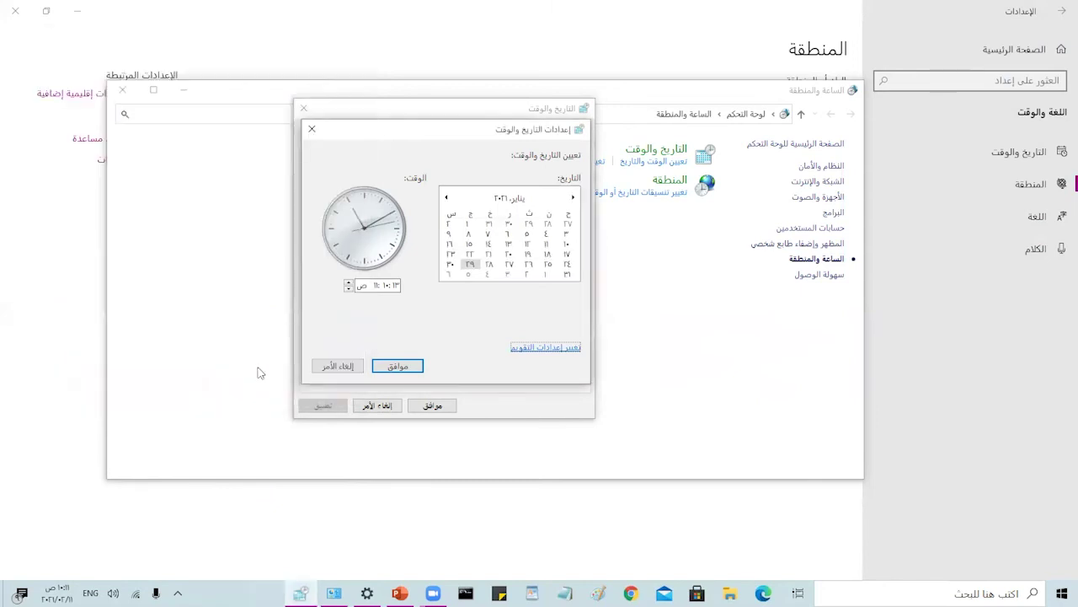
# - Confirm the new date of 29 January 2021 and close the Date and Time dialog
pyautogui.click(375, 285)
pyautogui.click(410, 369)
pyautogui.click(435, 408)
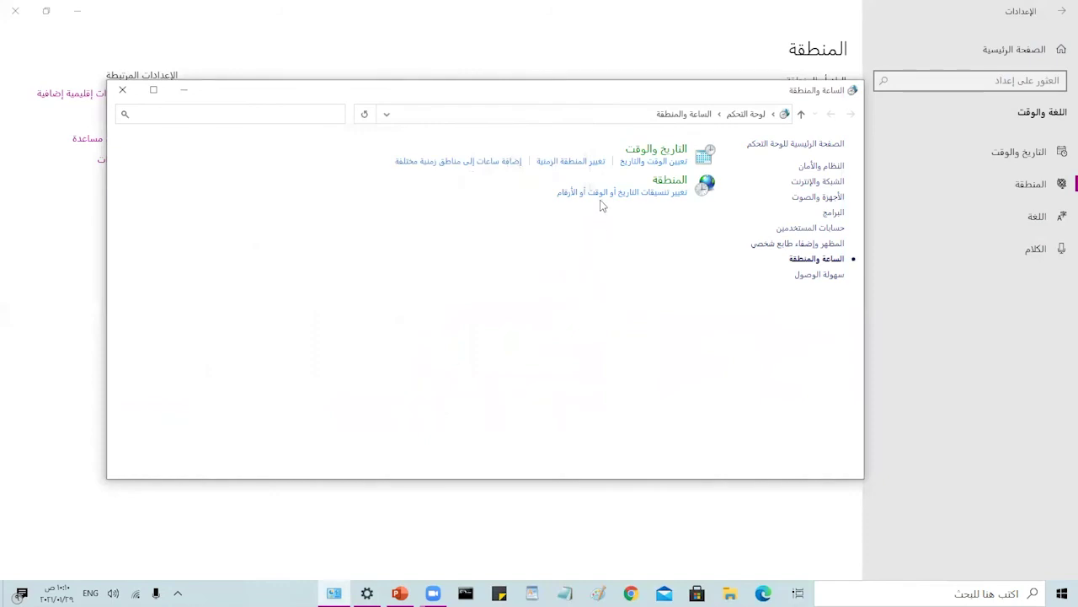
# - Keep the UTC+03:00 Kuwait, Riyadh time zone and view Additional Clocks without changes
pyautogui.click(580, 164)
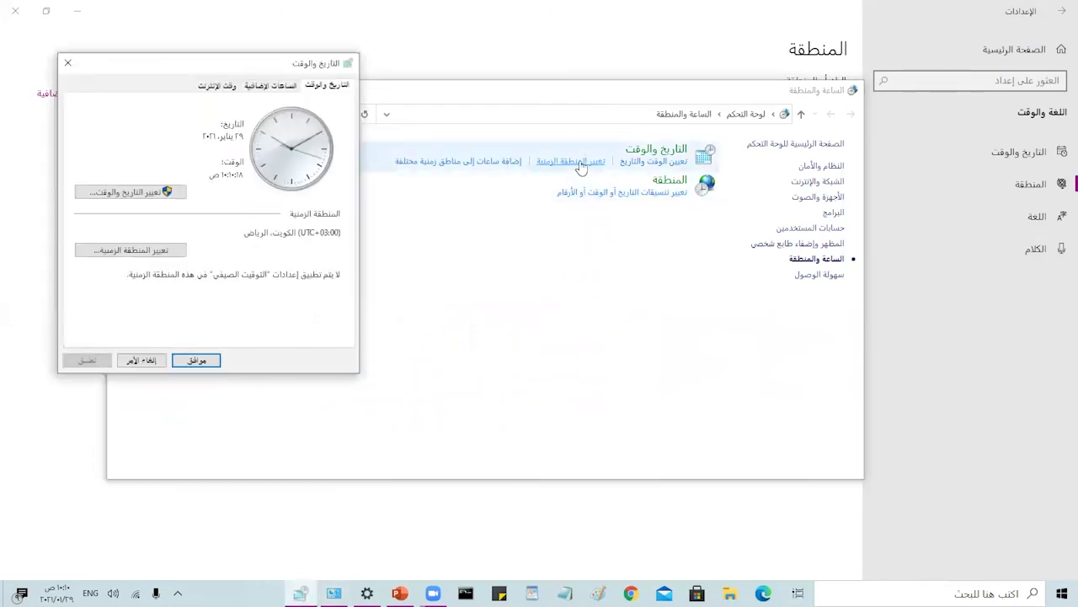
pyautogui.click(147, 251)
pyautogui.click(293, 144)
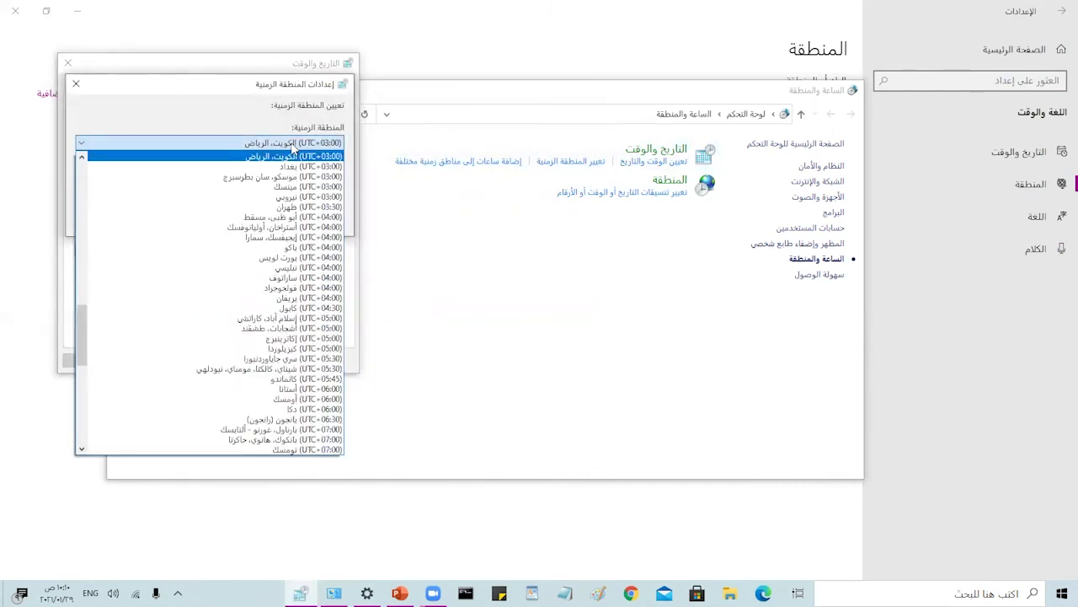
pyautogui.click(292, 144)
pyautogui.click(116, 221)
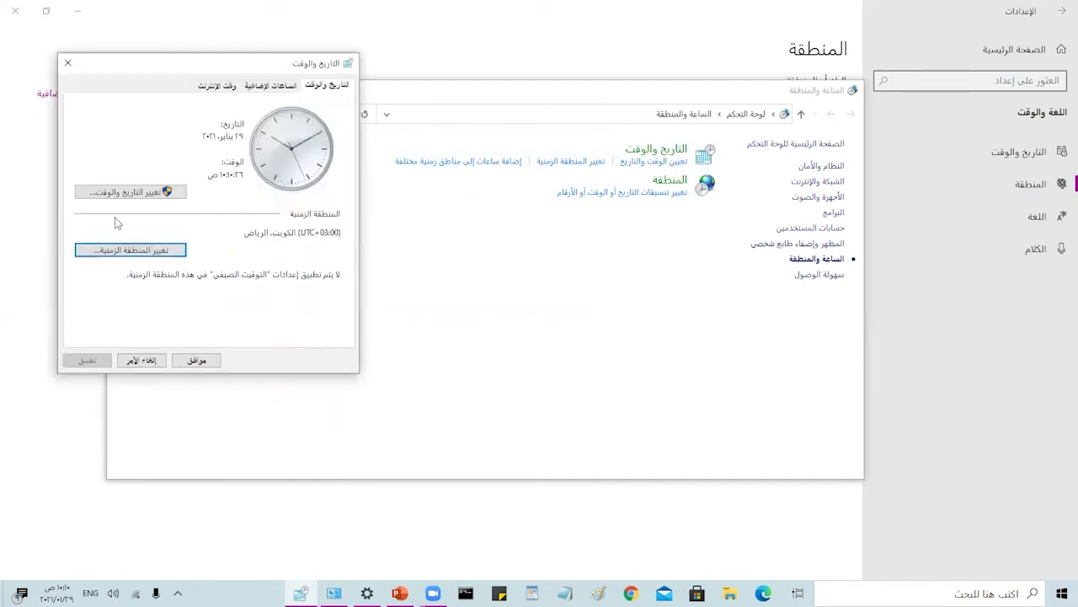
pyautogui.click(125, 358)
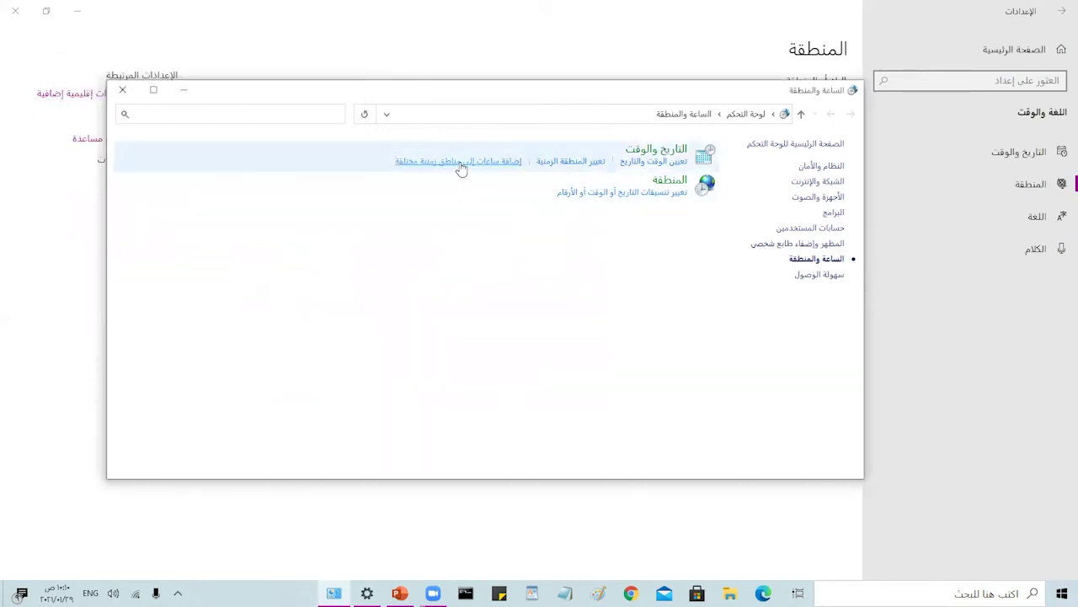
pyautogui.click(461, 169)
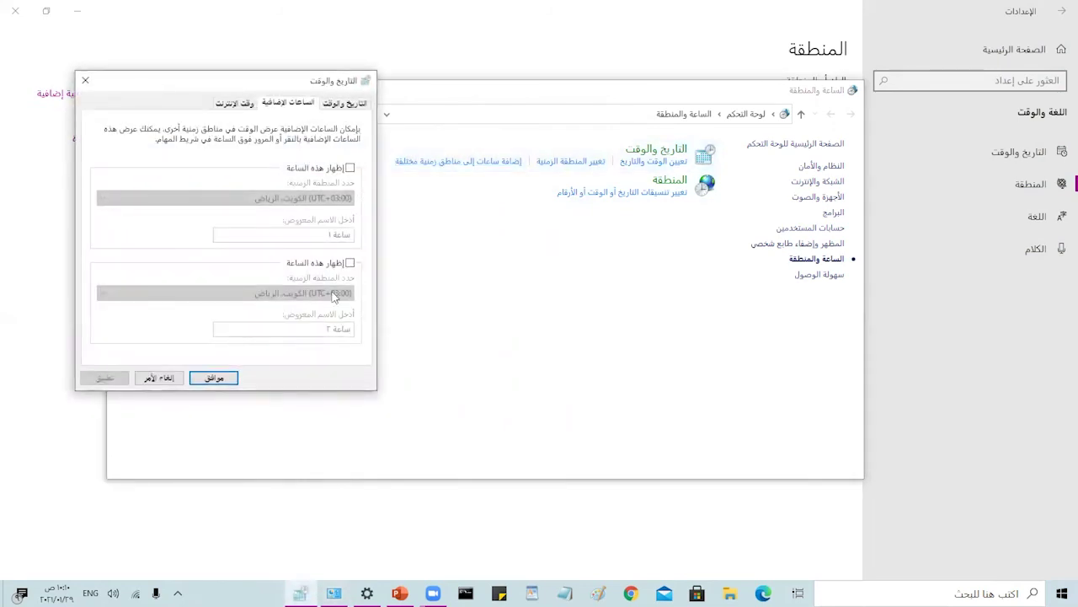
pyautogui.click(85, 80)
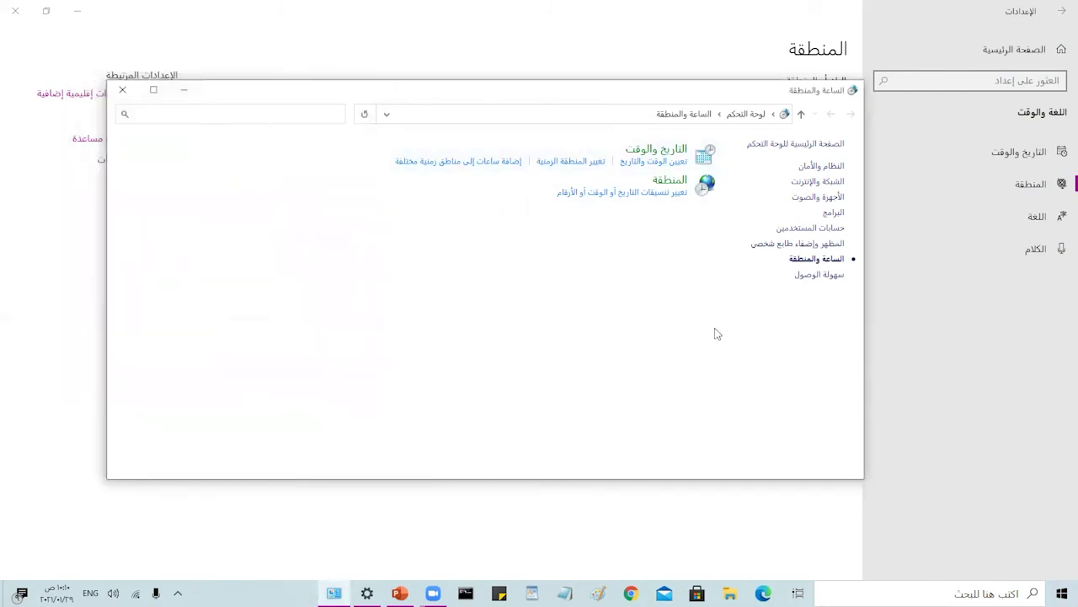
# - Open the Region formats dialog, then close it and the Clock and Region window
pyautogui.click(661, 193)
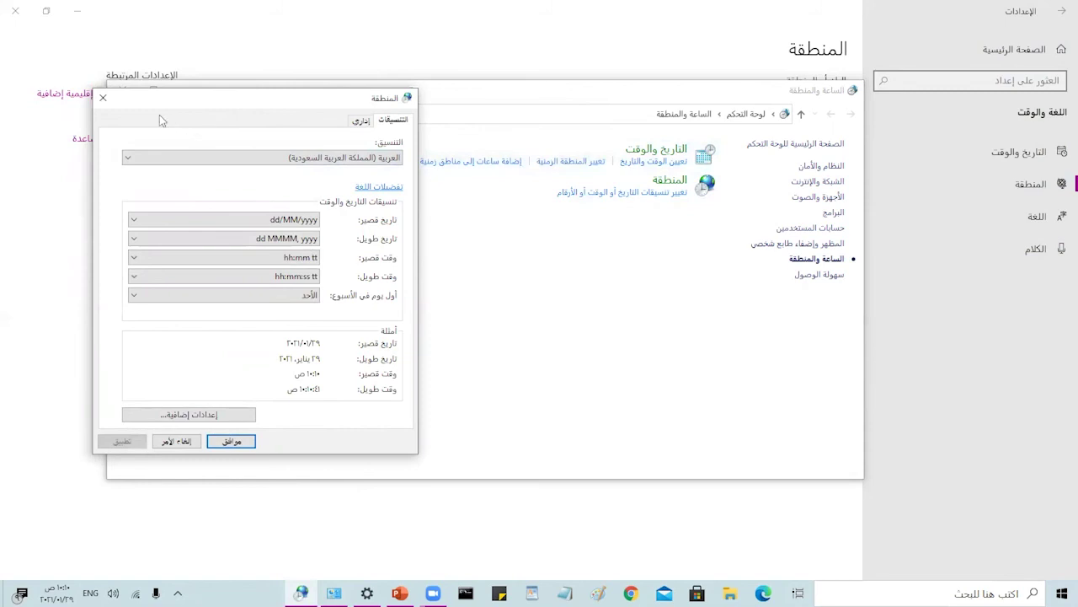
pyautogui.click(103, 99)
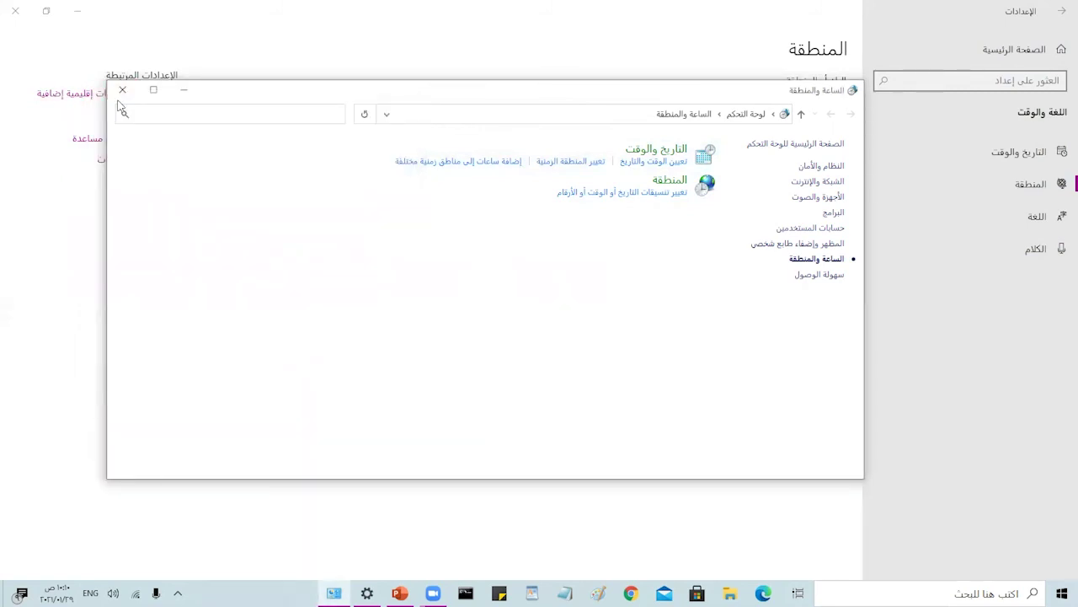
pyautogui.click(122, 89)
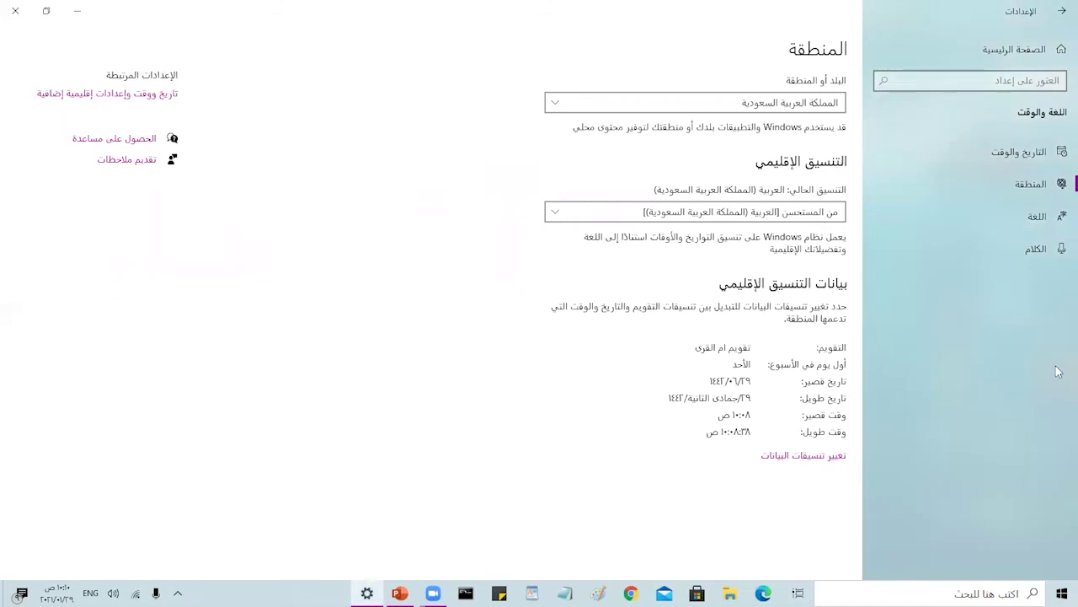
# - Go back to Settings home, view Microsoft Solitaire Collection in Apps & features, then close Settings
pyautogui.click(1060, 11)
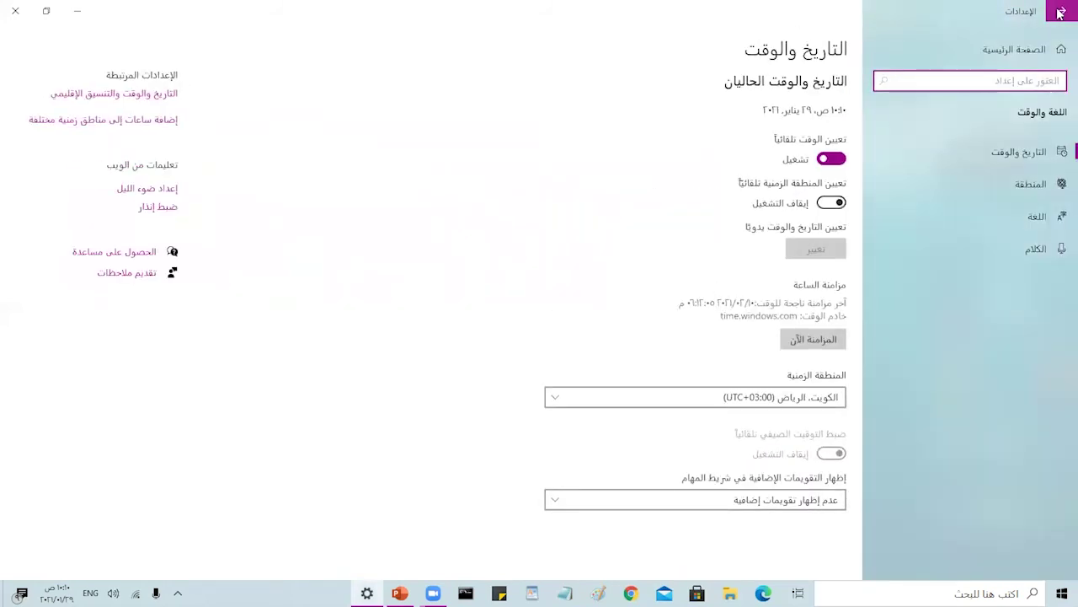
pyautogui.click(1060, 12)
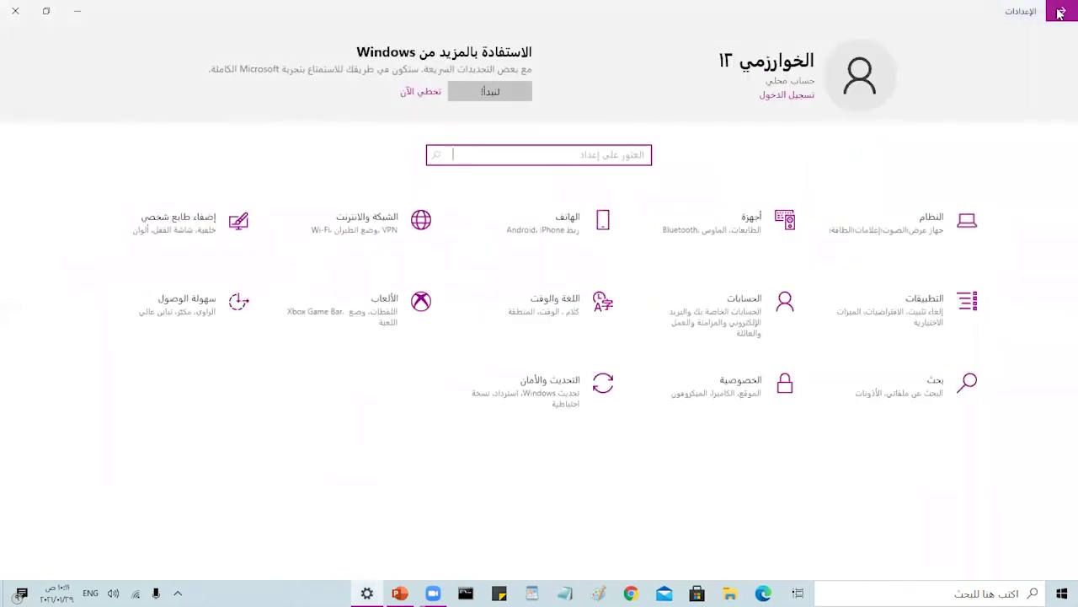
pyautogui.click(896, 317)
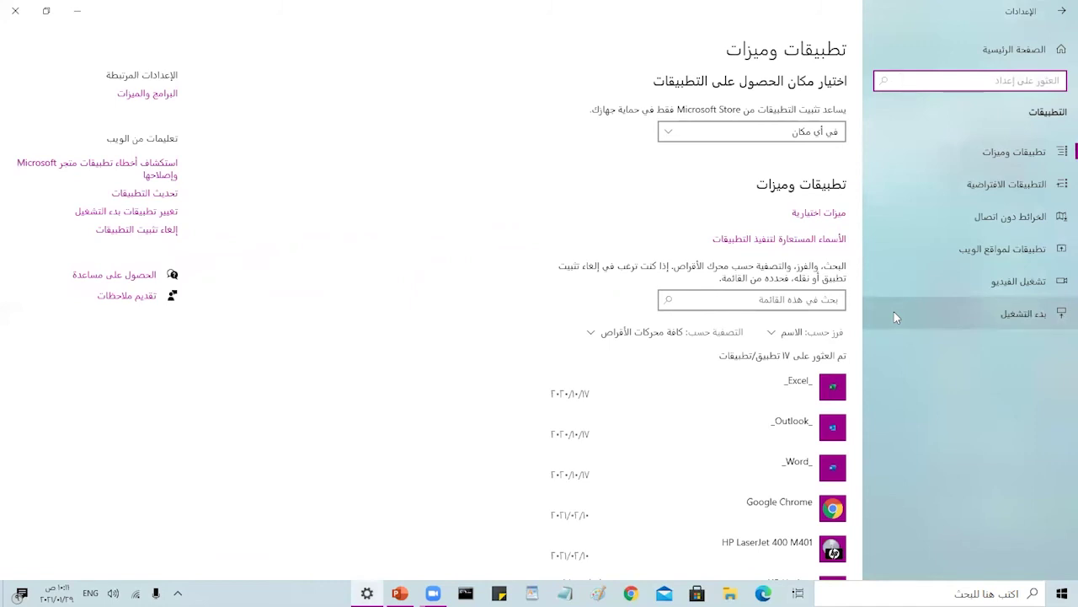
pyautogui.scroll(-5, 604, 271)
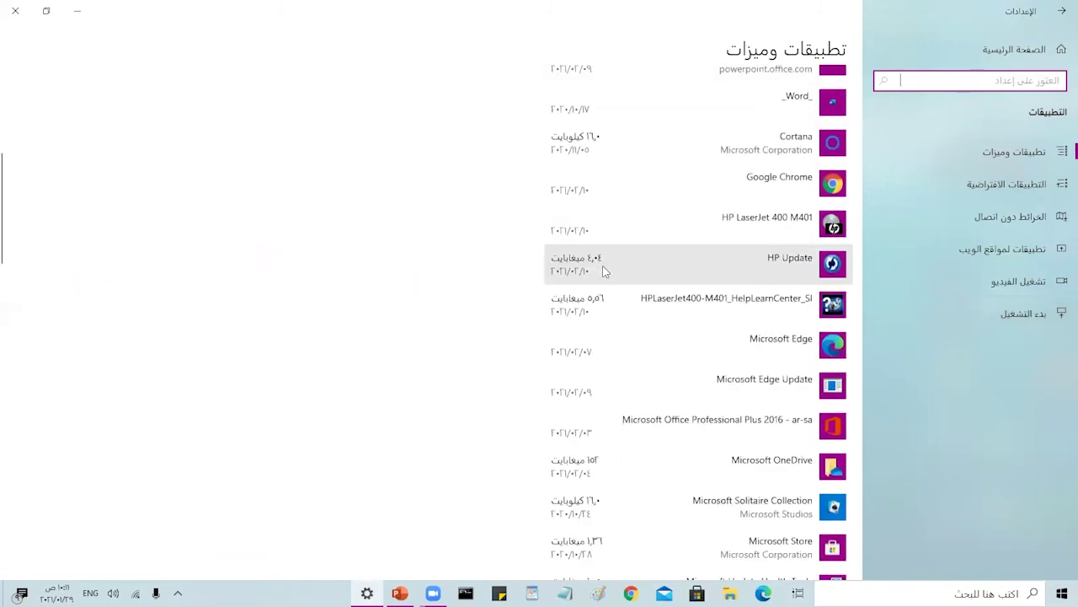
pyautogui.scroll(-3, 603, 272)
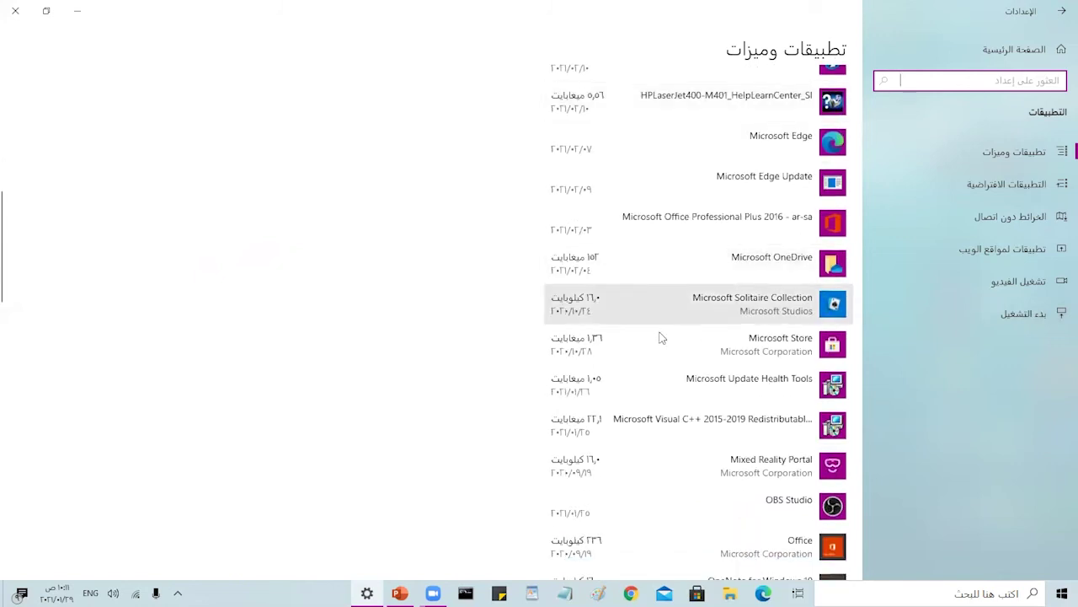
pyautogui.click(678, 310)
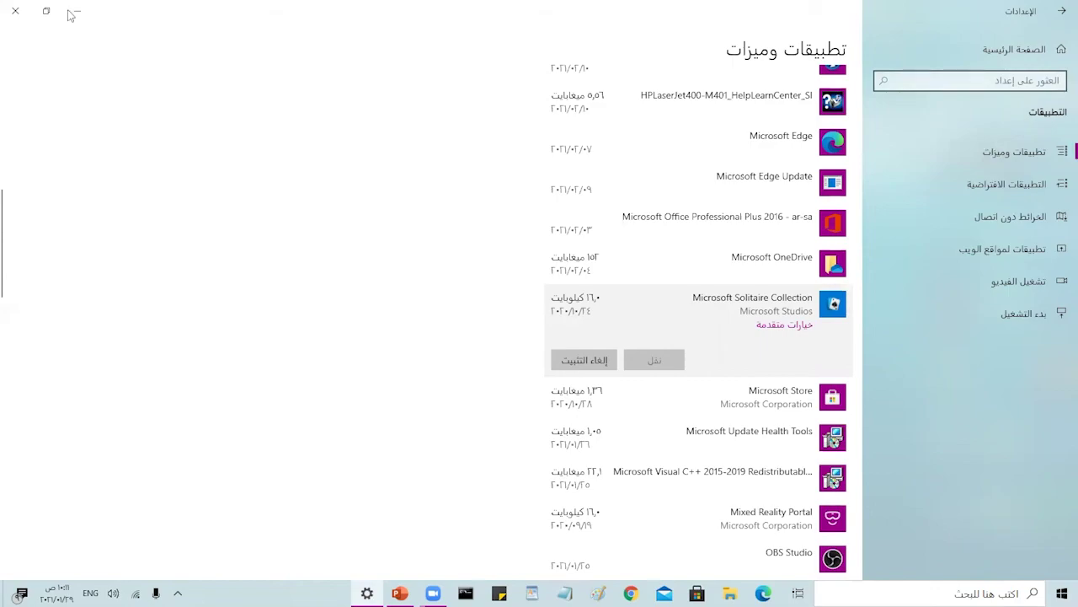
pyautogui.click(15, 10)
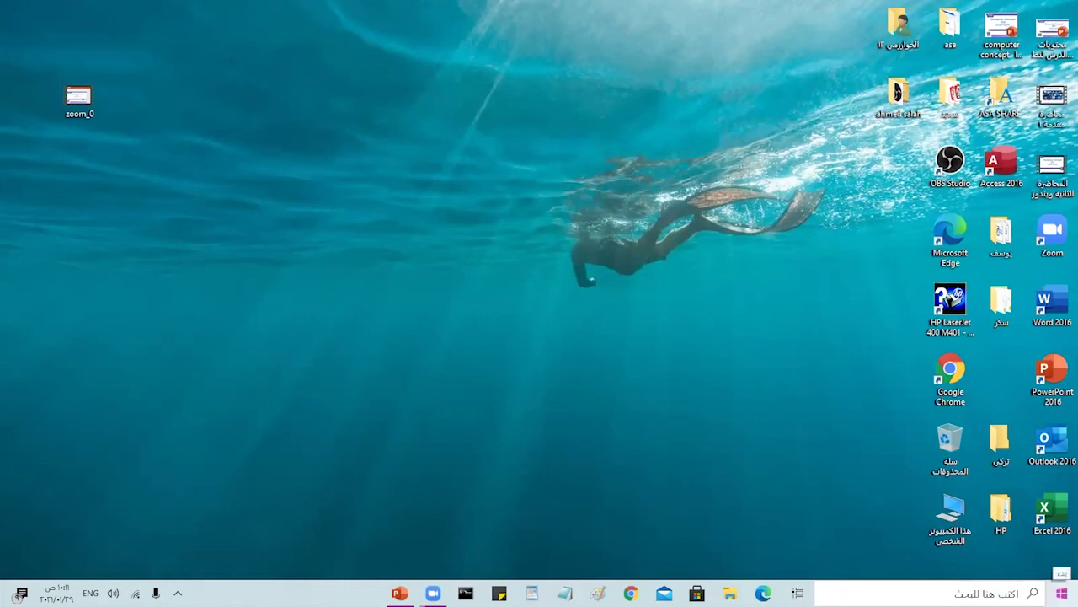
# - Launch Remote Desktop Connection from Windows Accessories in the Start menu's app list
pyautogui.click(1061, 593)
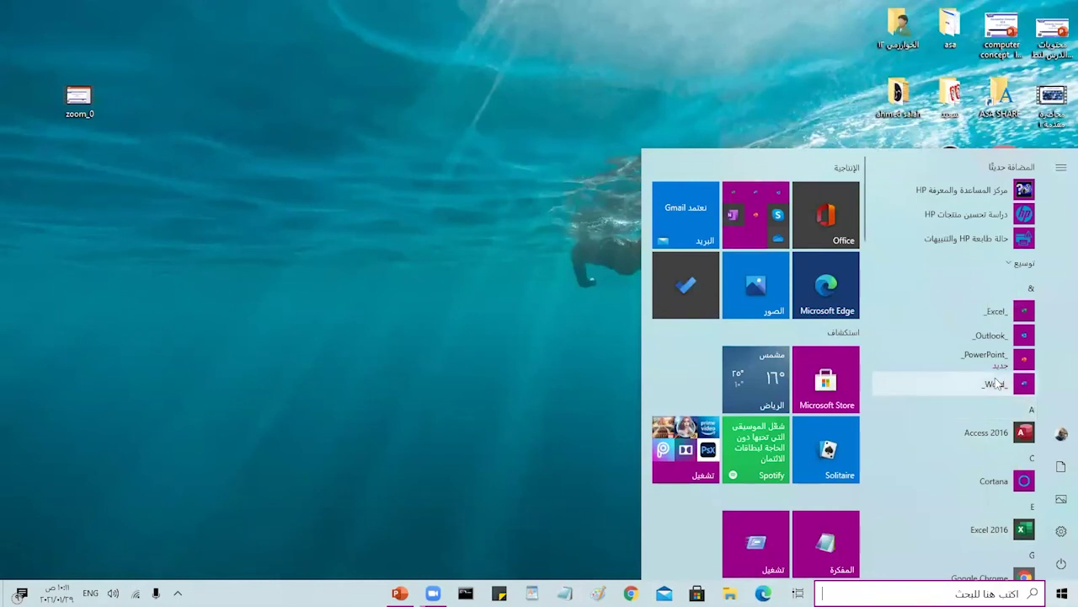
pyautogui.scroll(-10, 997, 383)
pyautogui.scroll(-10, 997, 383)
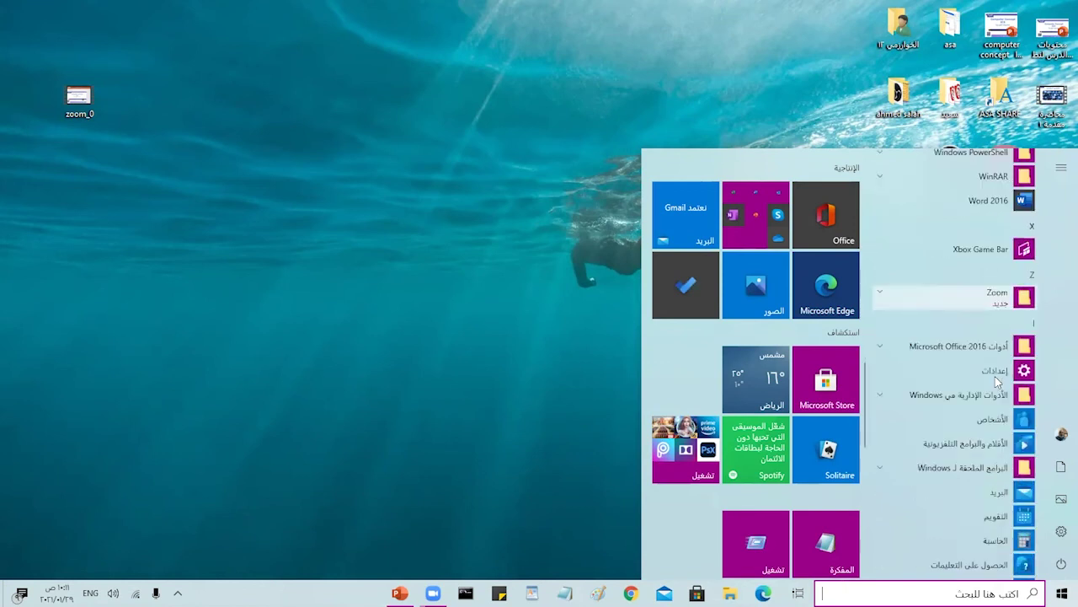
pyautogui.click(969, 468)
pyautogui.scroll(-3, 966, 469)
pyautogui.scroll(-1, 967, 470)
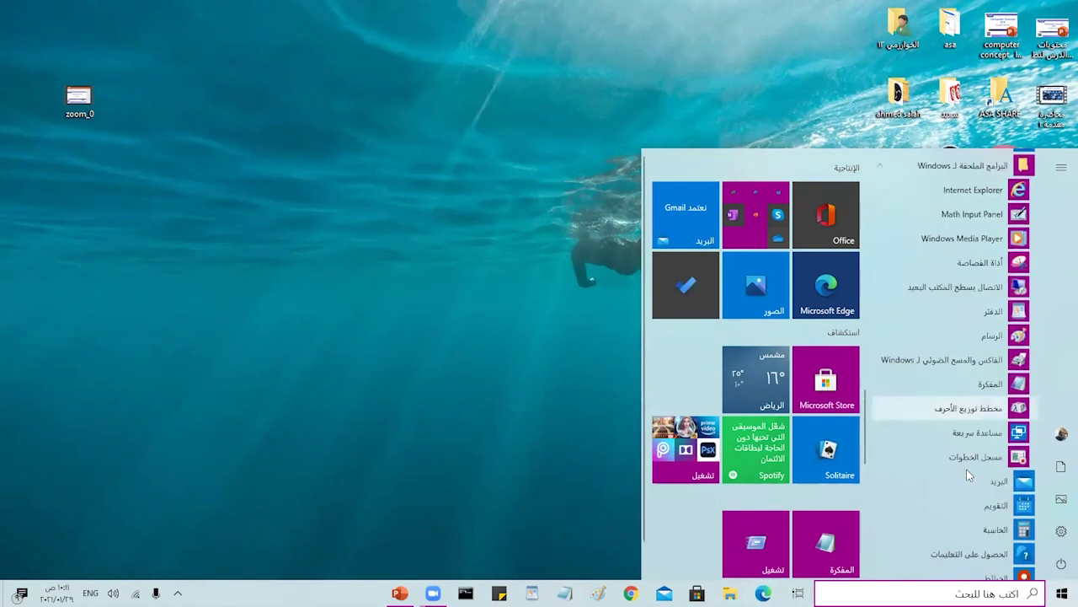
pyautogui.click(975, 289)
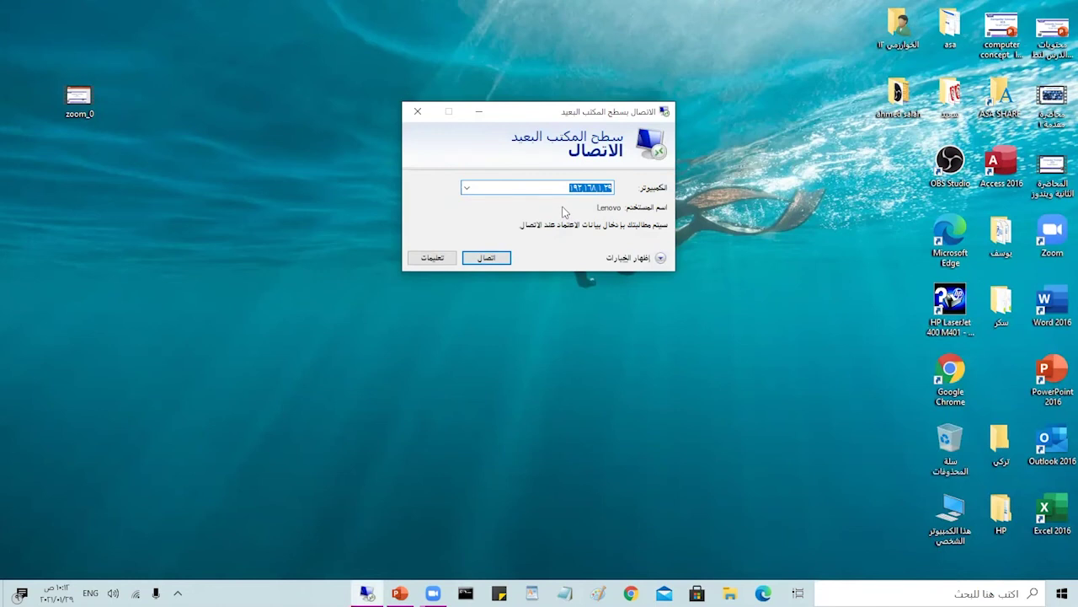
# - Confirm remote connections are allowed in This PC's Remote settings, then start the Remote Desktop connection
pyautogui.rightClick(957, 514)
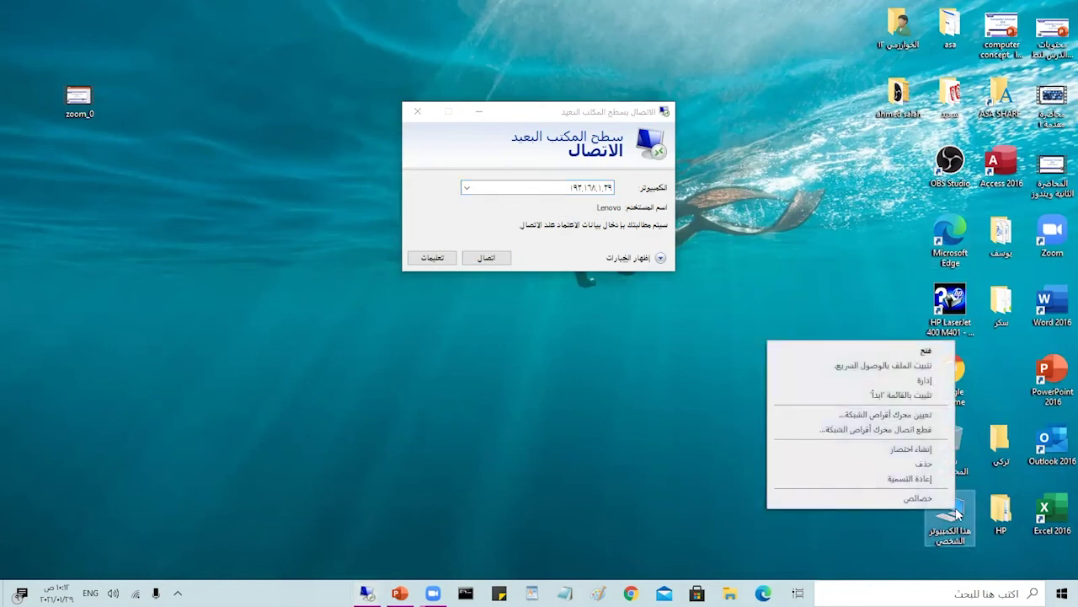
pyautogui.click(893, 498)
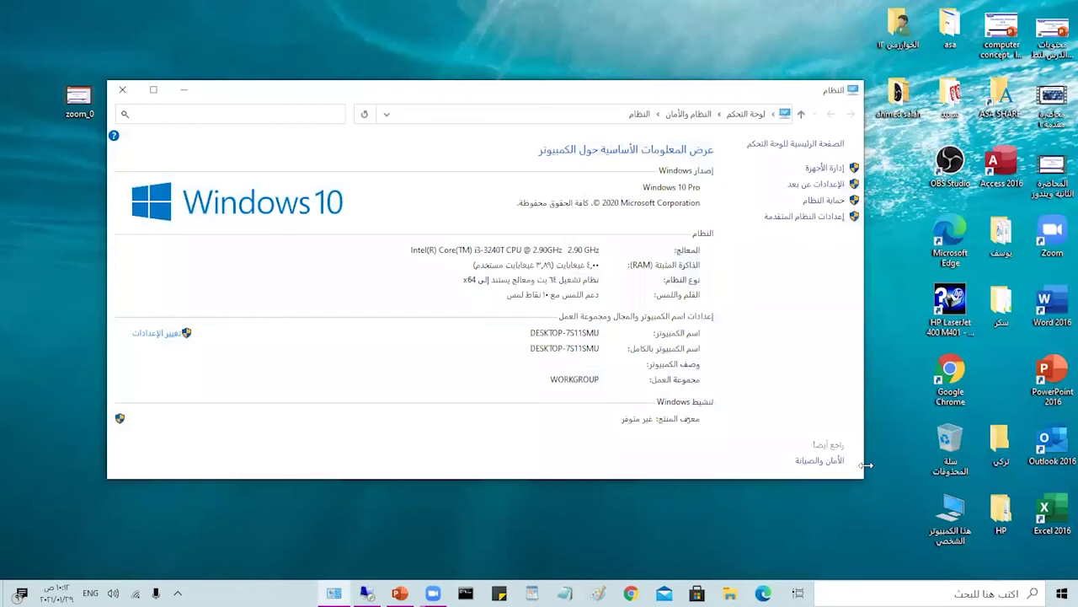
pyautogui.click(823, 185)
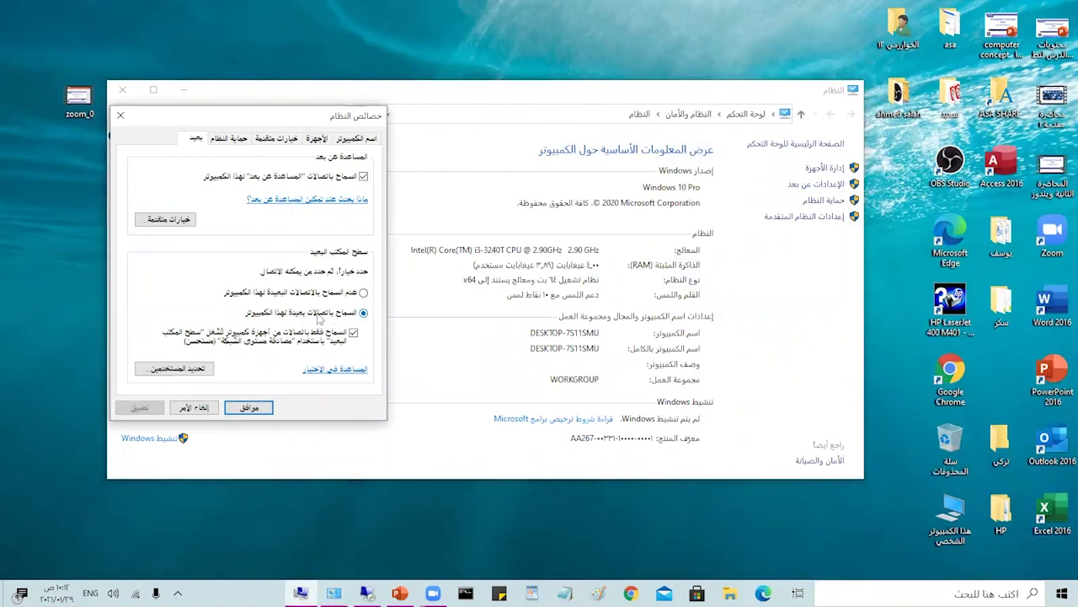
pyautogui.click(257, 407)
pyautogui.click(122, 89)
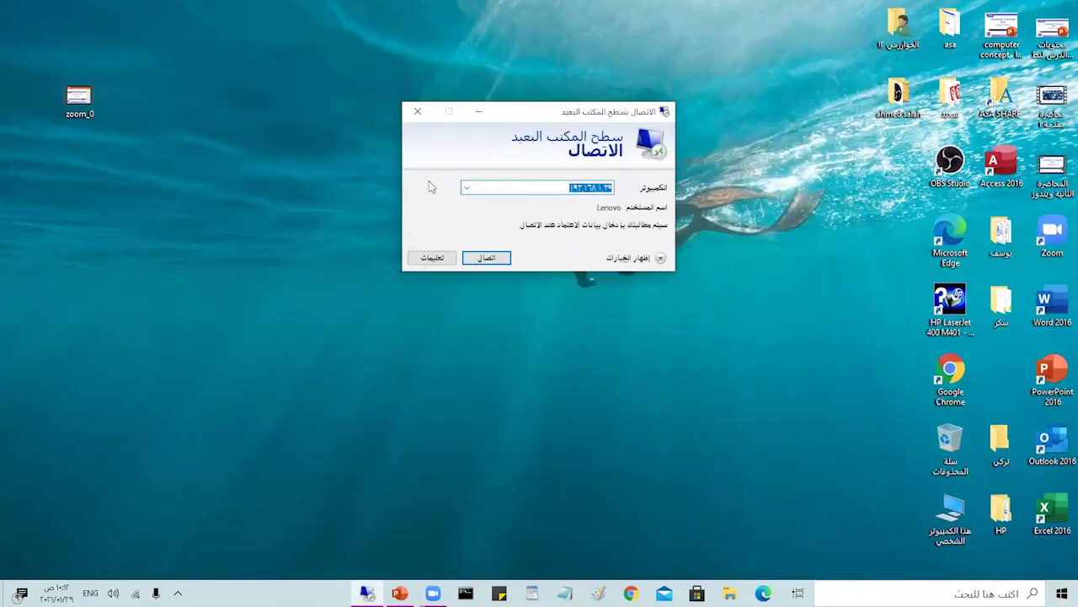
pyautogui.click(488, 258)
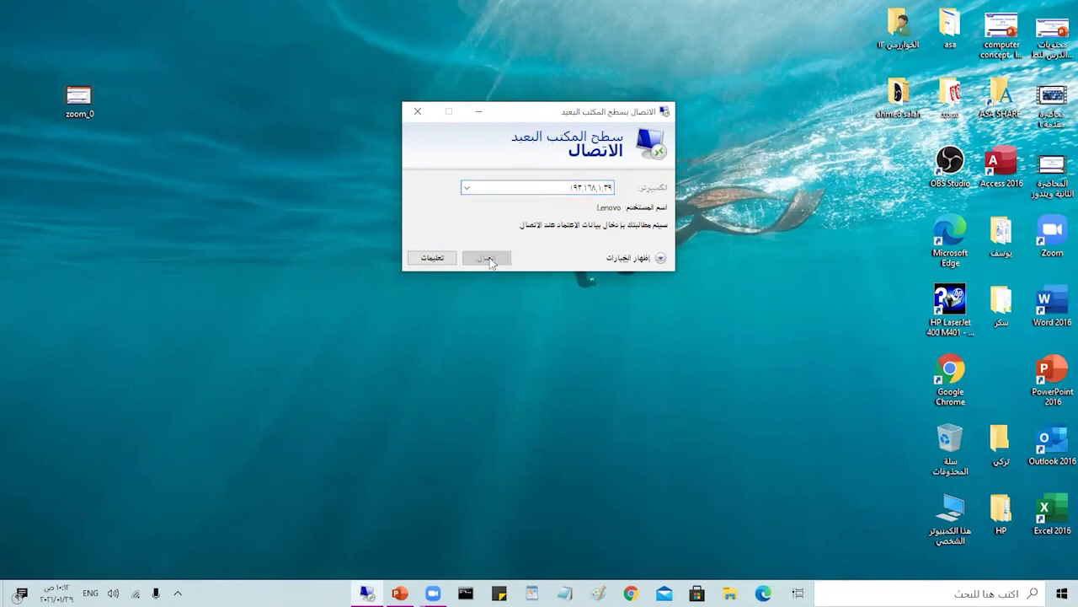
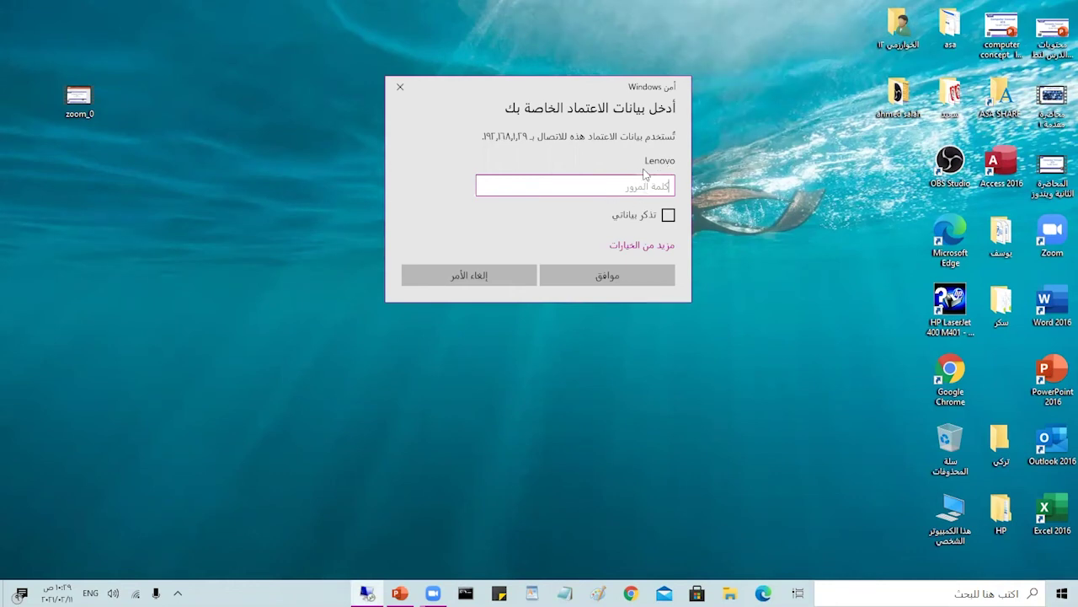
# - Sign in with the account password, then move and maximize the Remote Desktop window
pyautogui.write('a')
pyautogui.click(627, 282)
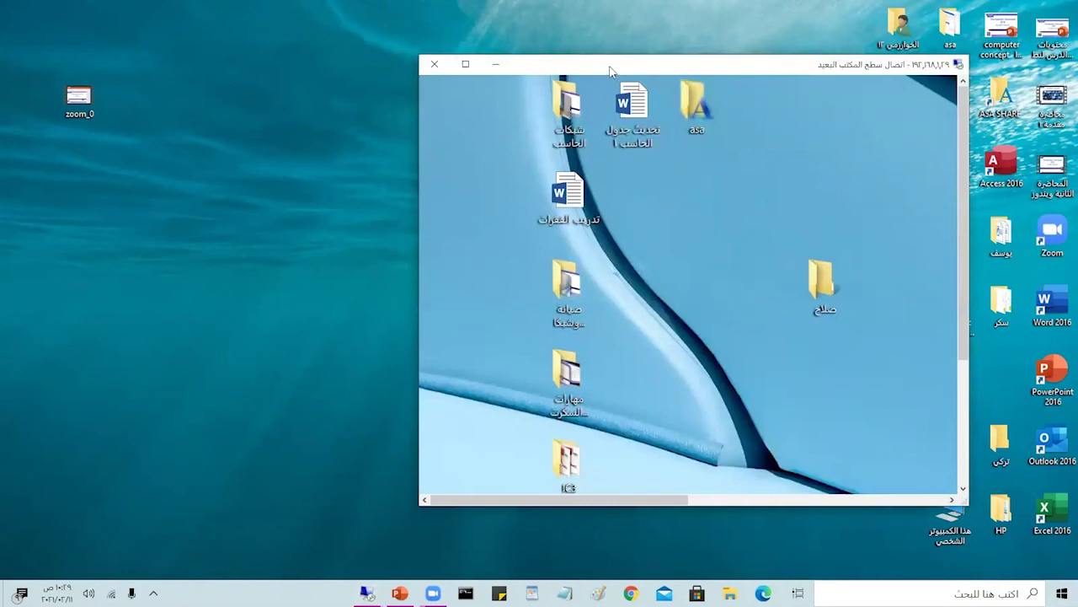
pyautogui.moveTo(614, 72); pyautogui.dragTo(522, 70)
pyautogui.click(378, 54)
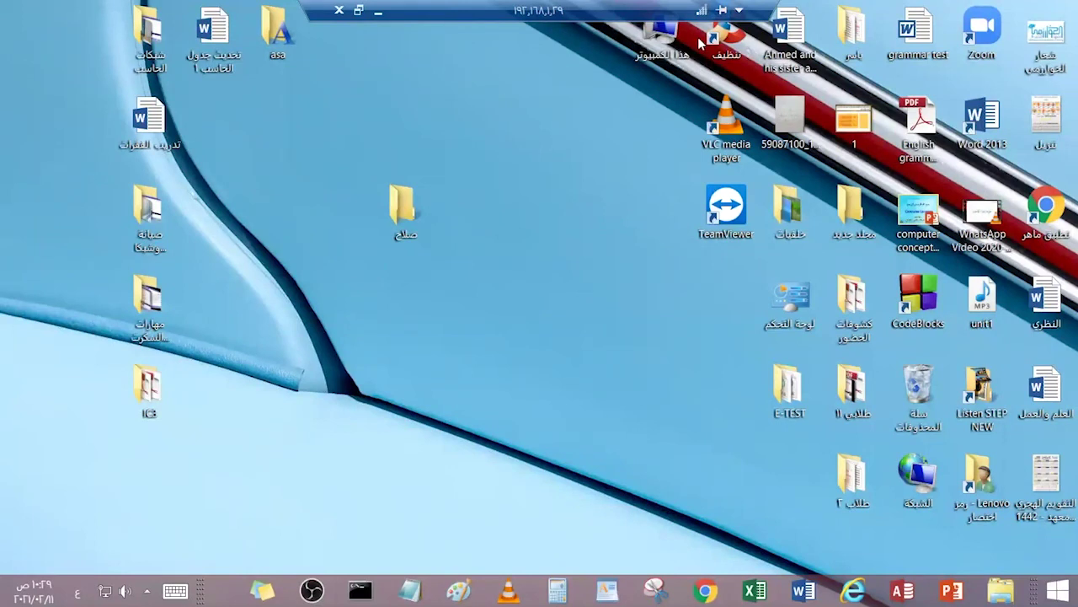
pyautogui.click(358, 10)
# - Return the remote session to full screen and delete the صلاح folder from its desktop
pyautogui.doubleClick(405, 30)
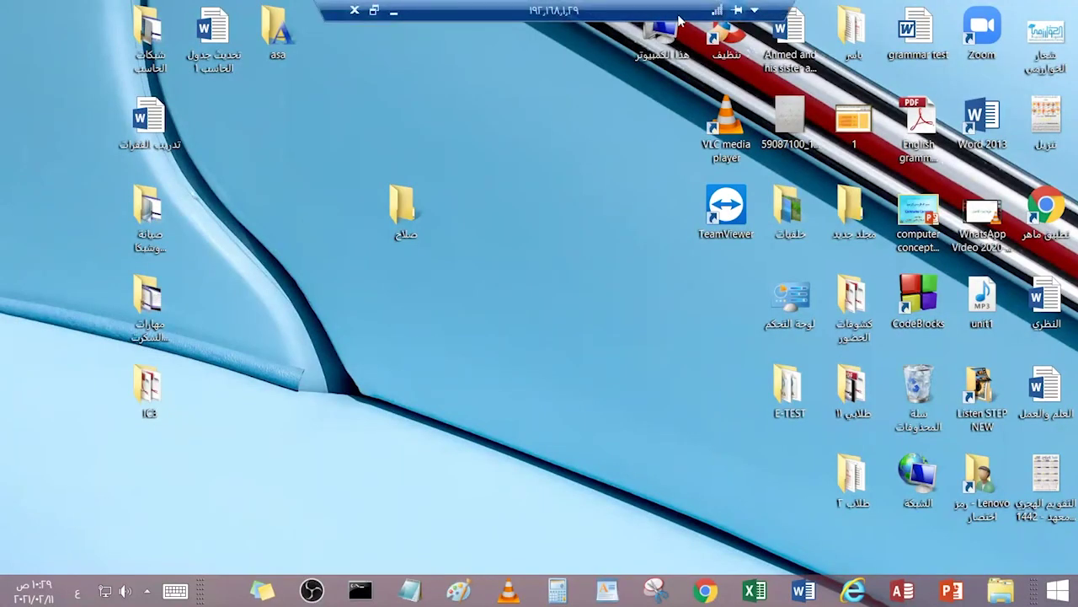
pyautogui.moveTo(403, 207); pyautogui.dragTo(212, 210)
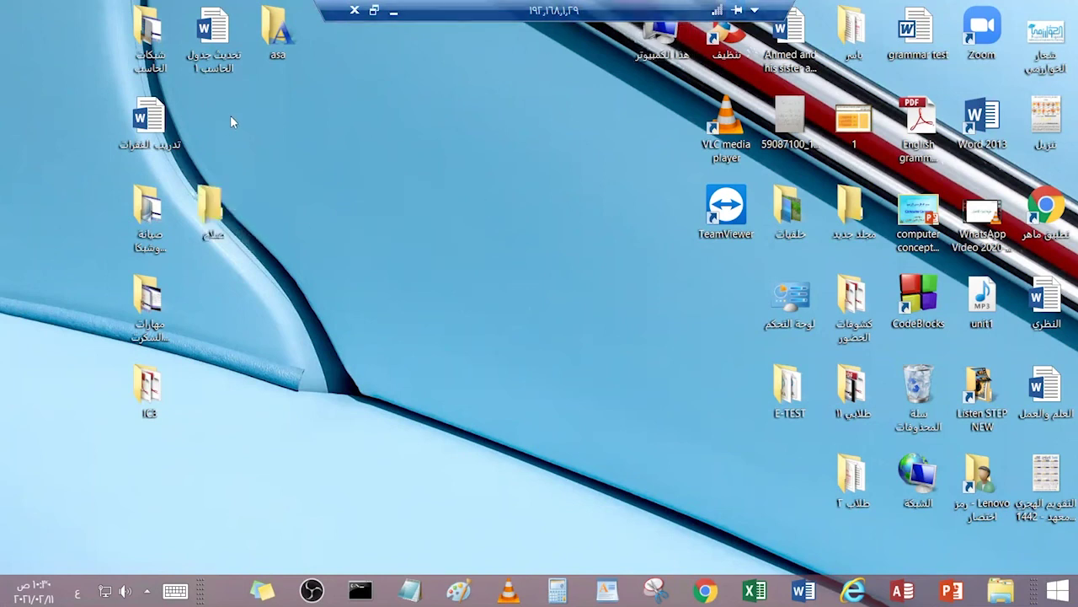
pyautogui.rightClick(213, 210)
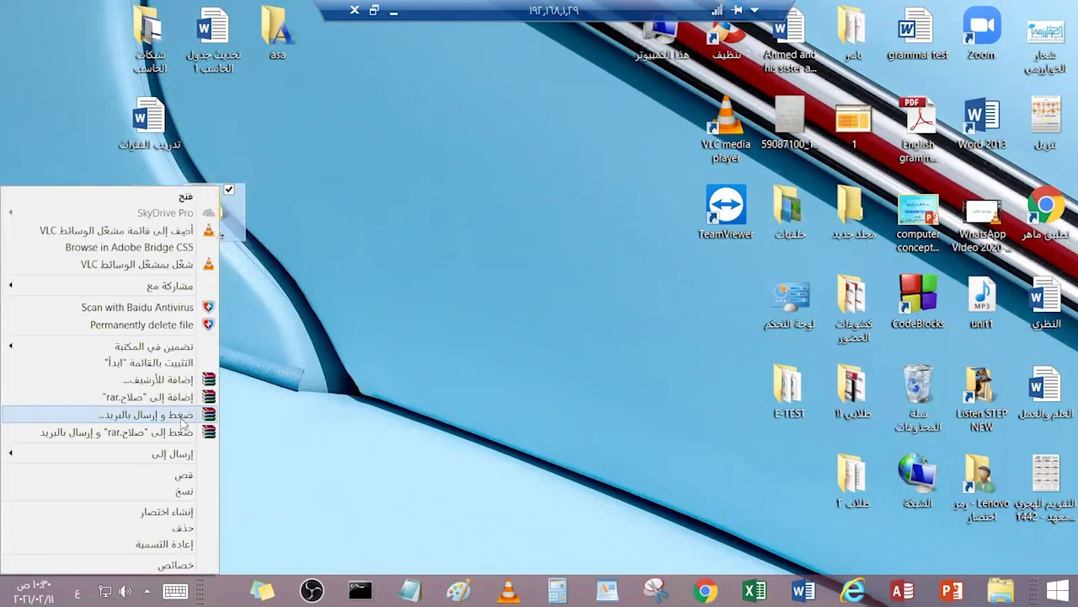
pyautogui.click(184, 529)
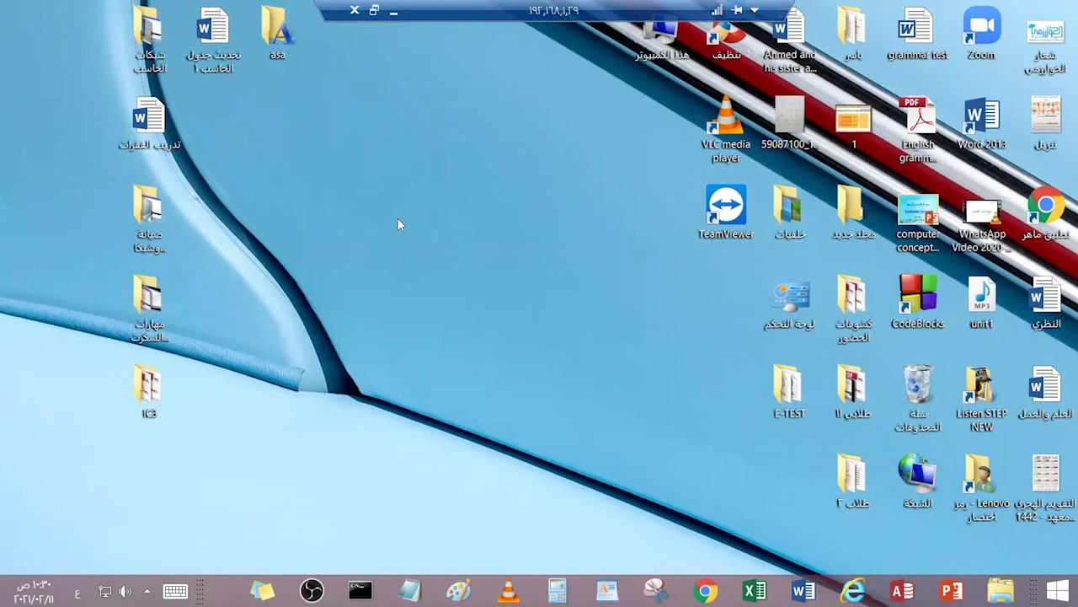
pyautogui.rightClick(651, 29)
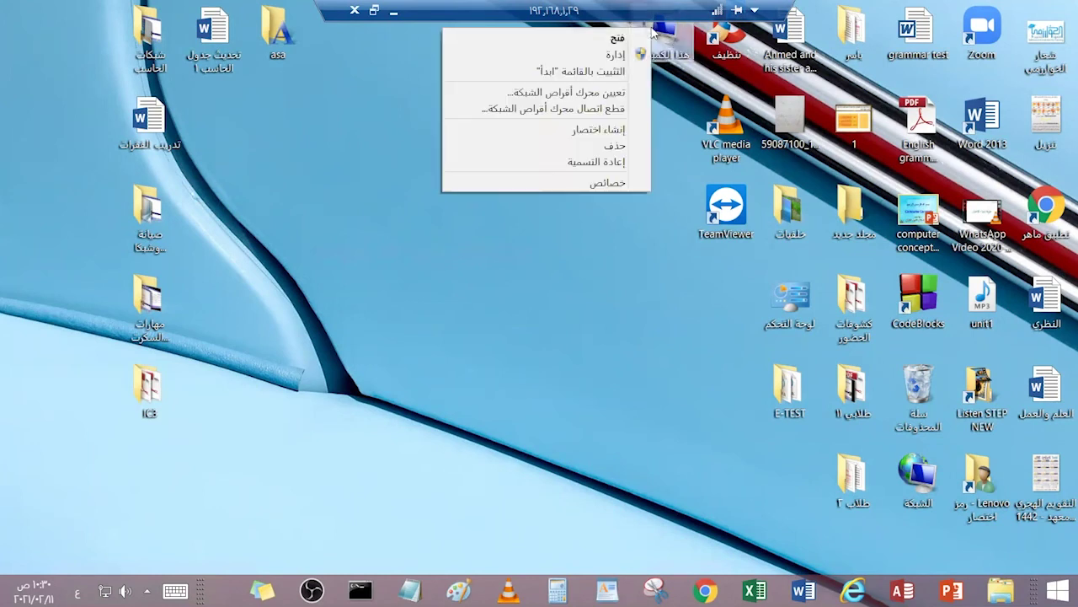
pyautogui.click(616, 55)
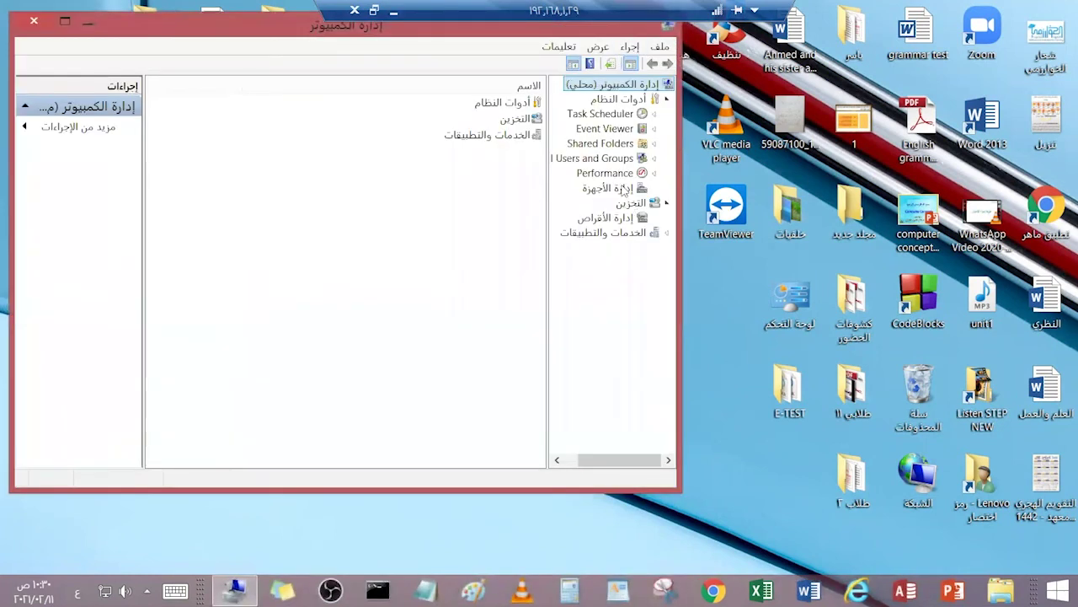
pyautogui.click(622, 189)
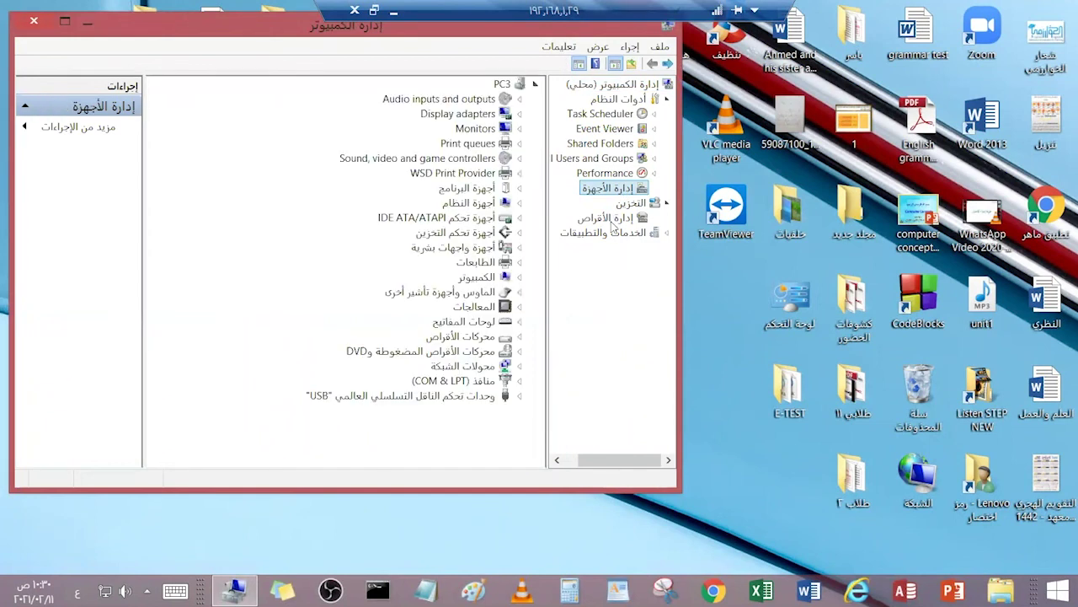
pyautogui.click(612, 221)
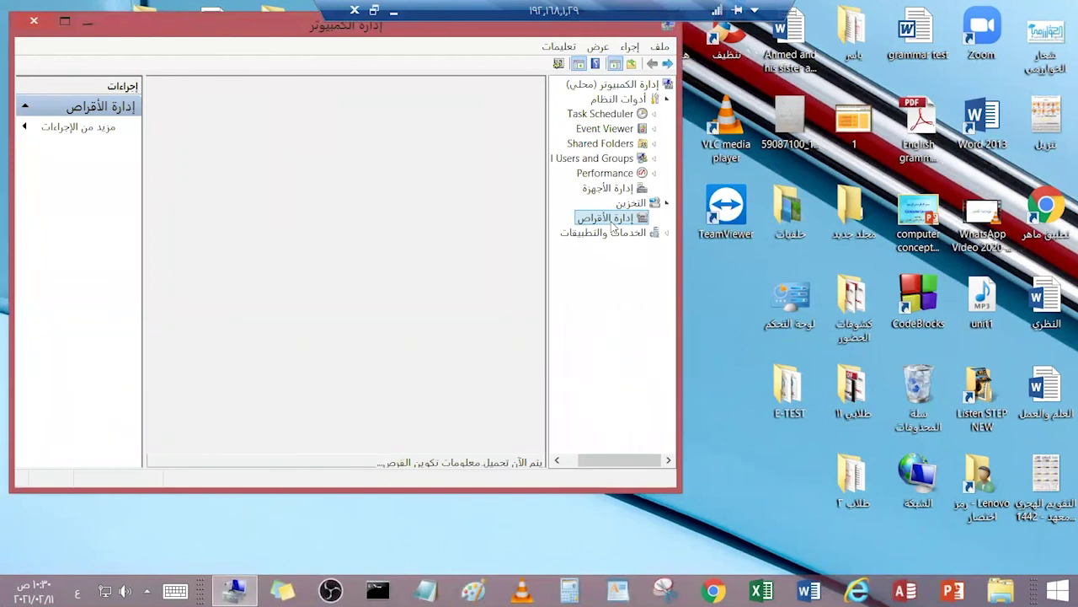
pyautogui.moveTo(224, 33); pyautogui.dragTo(275, 49)
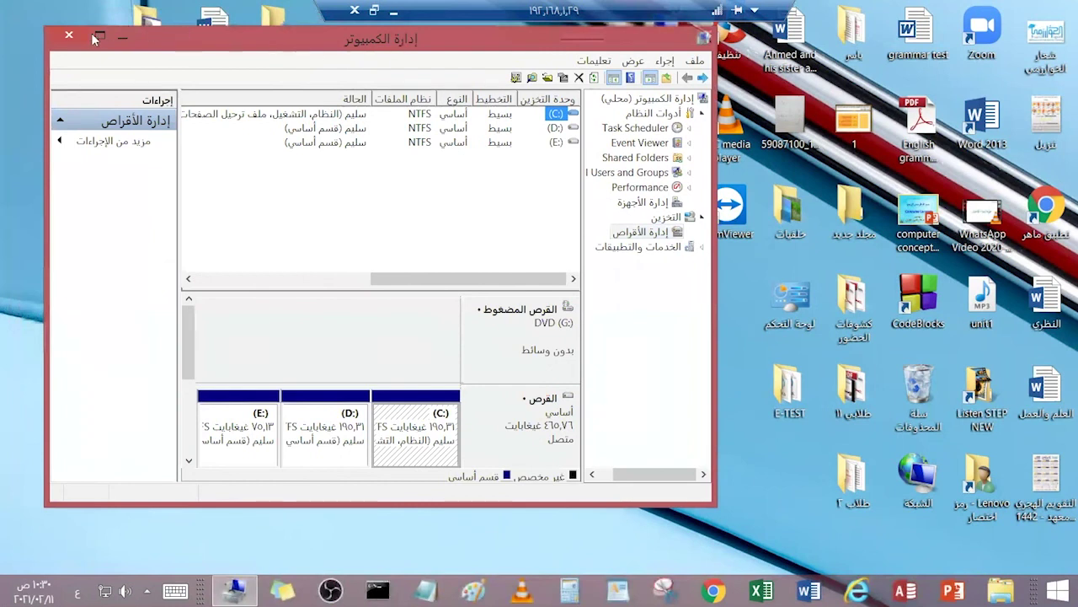
pyautogui.click(108, 55)
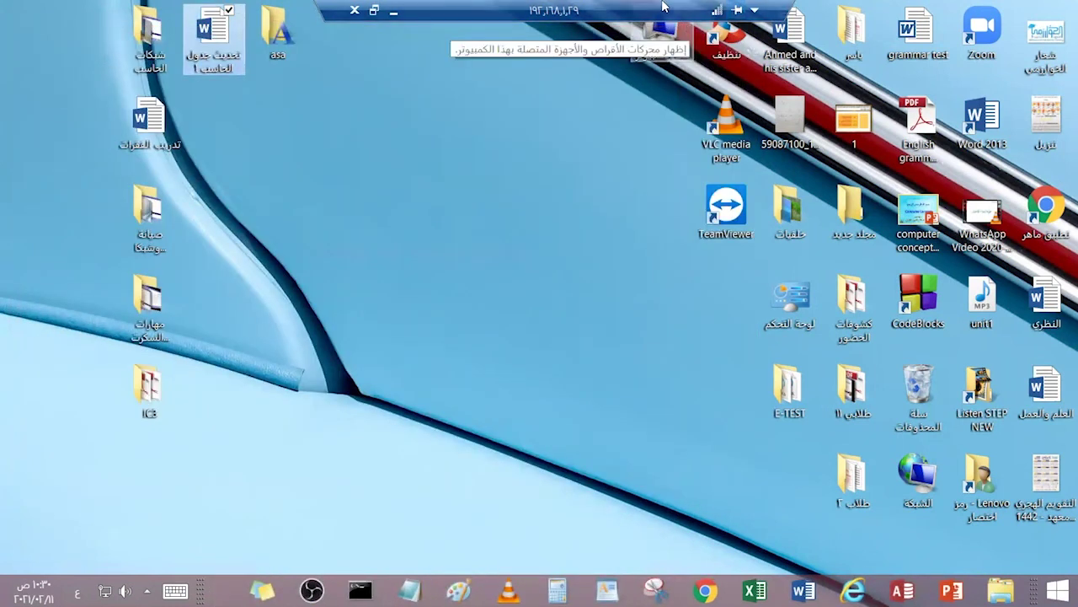
# - Exit full screen, disconnect the remote session, and bring up the local Run box
pyautogui.click(754, 11)
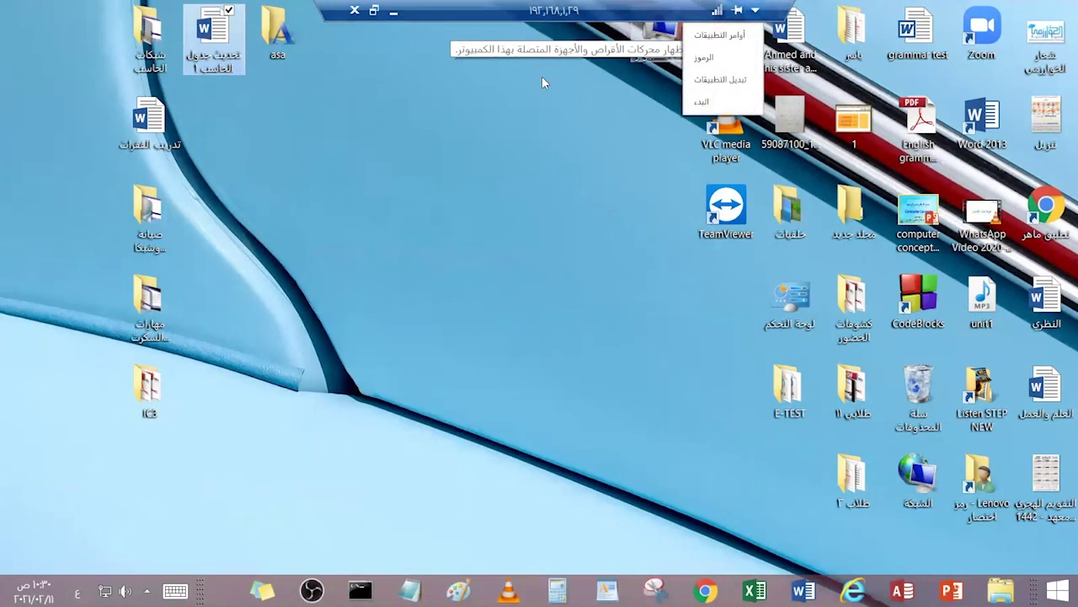
pyautogui.click(607, 132)
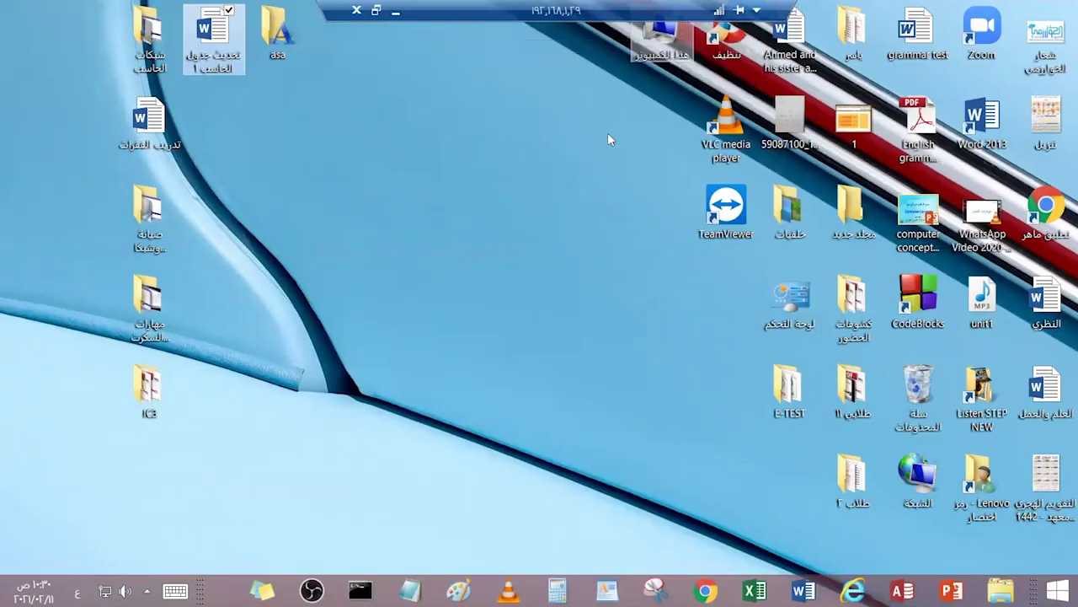
pyautogui.press('ctrl+alt+Break')
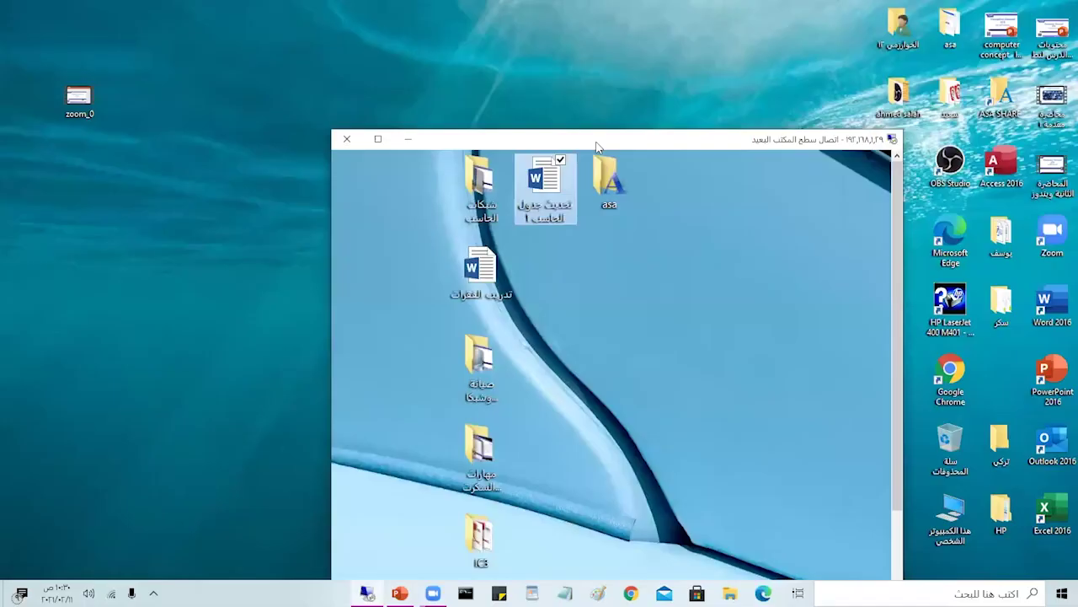
pyautogui.click(348, 141)
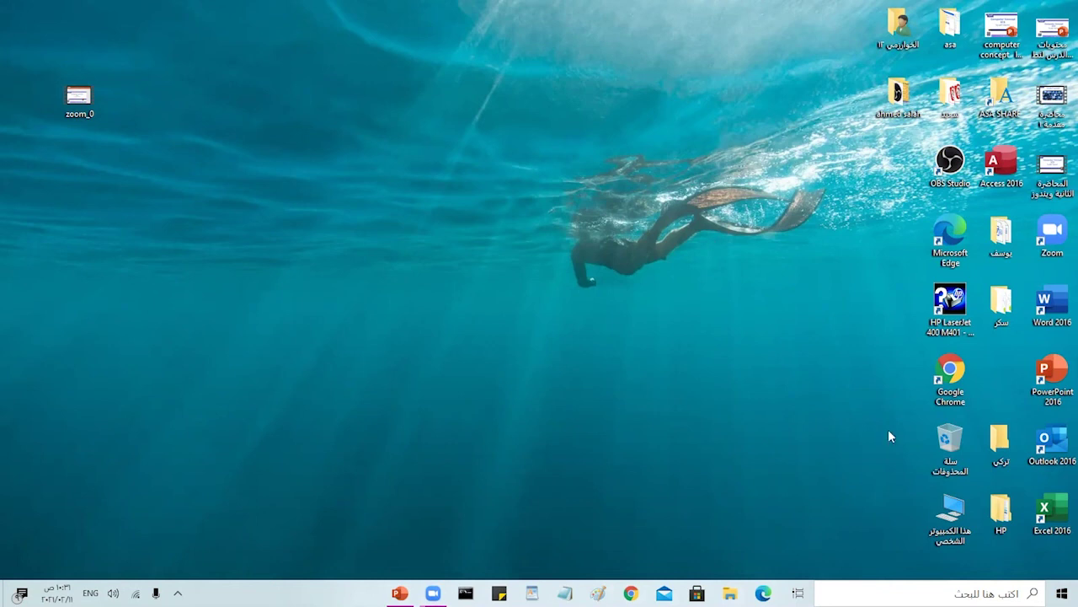
pyautogui.press('super+r')
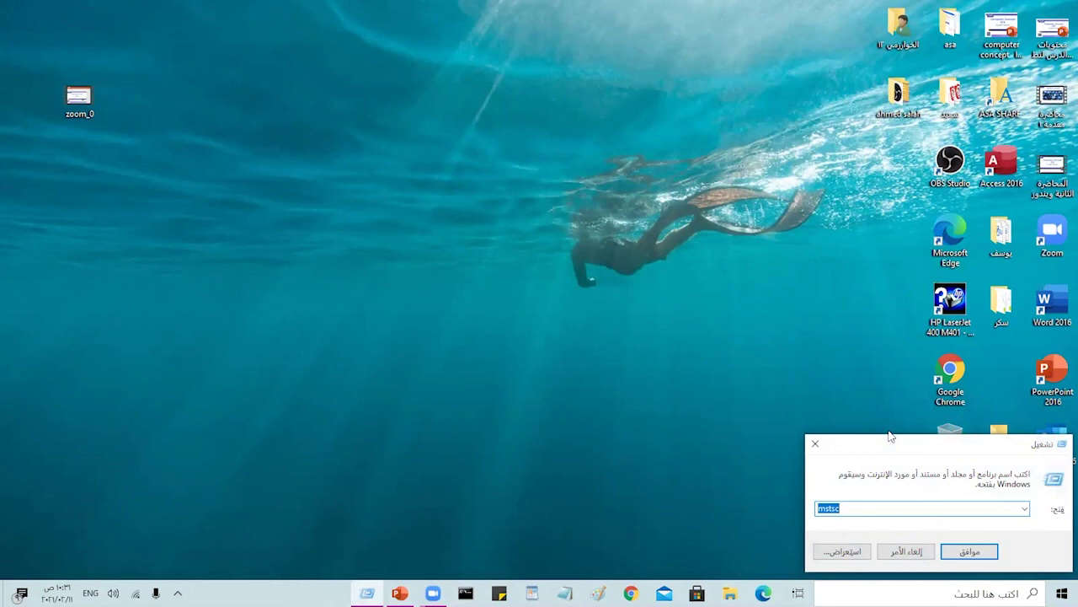
# - Reconnect via mstsc with the password, acknowledge the disconnection error, and close the connection dialog
pyautogui.press('Escape')
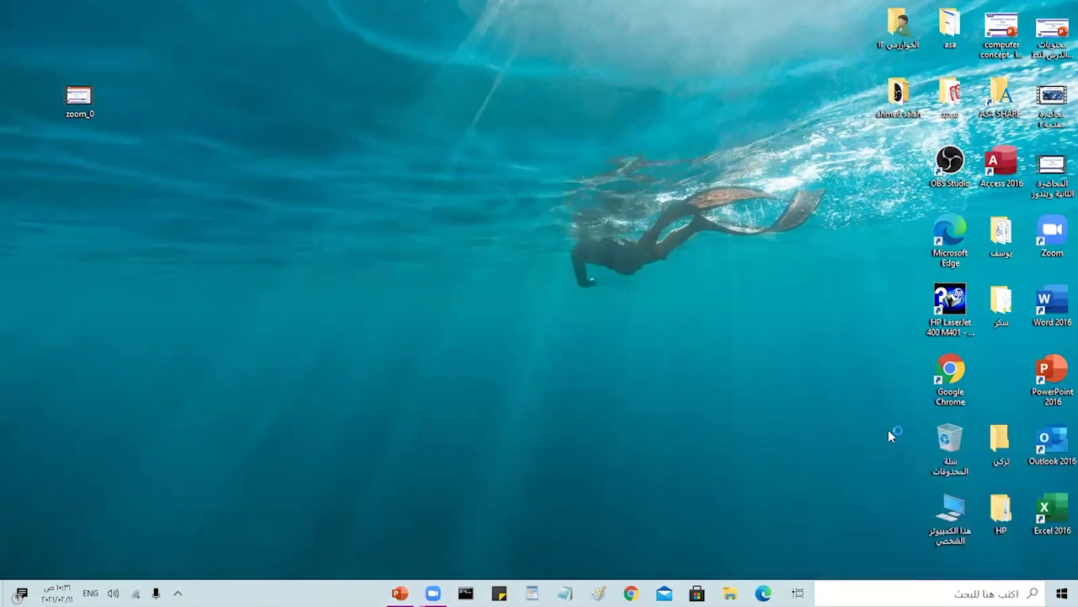
pyautogui.click(487, 258)
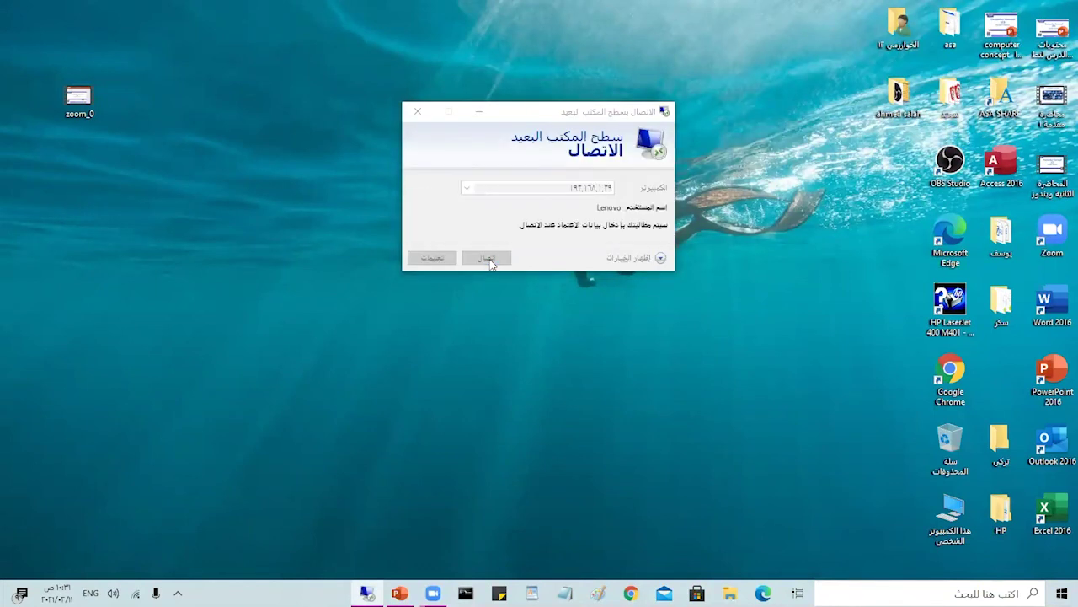
pyautogui.write('******')
pyautogui.press('Return')
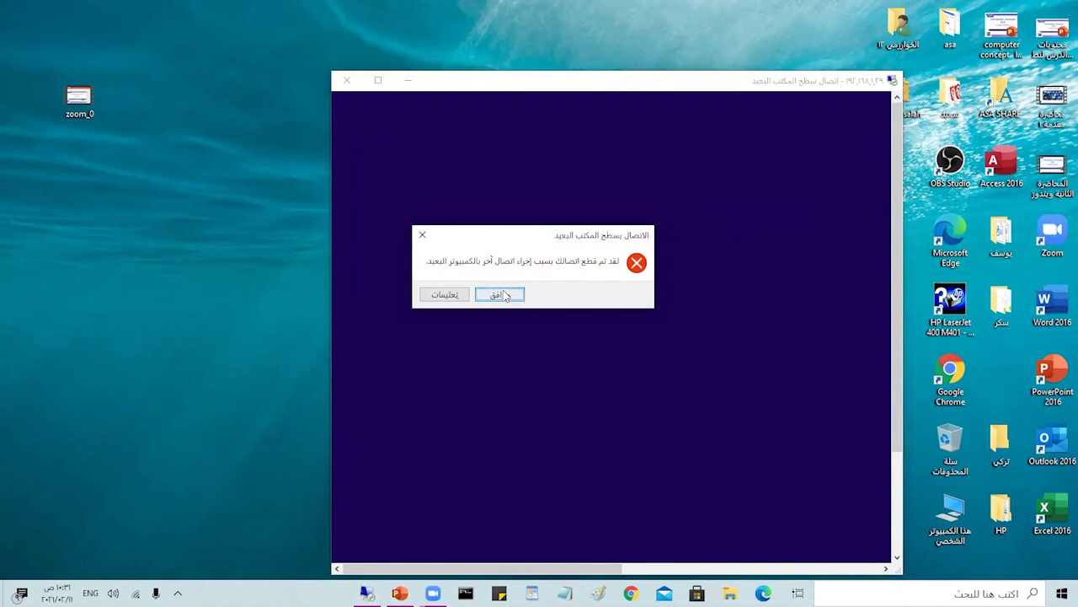
pyautogui.click(502, 295)
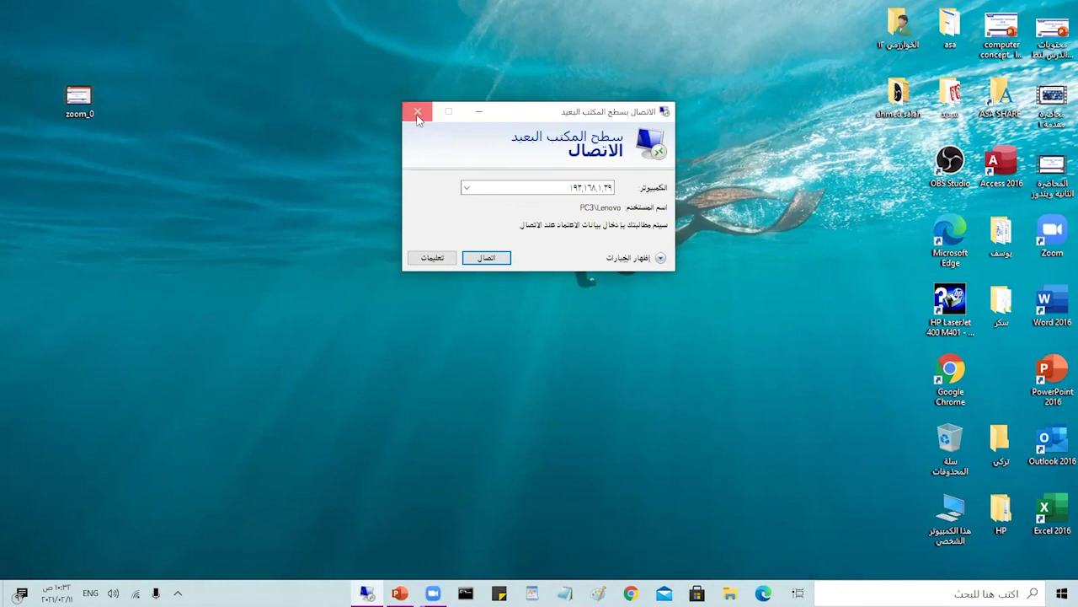
pyautogui.click(417, 112)
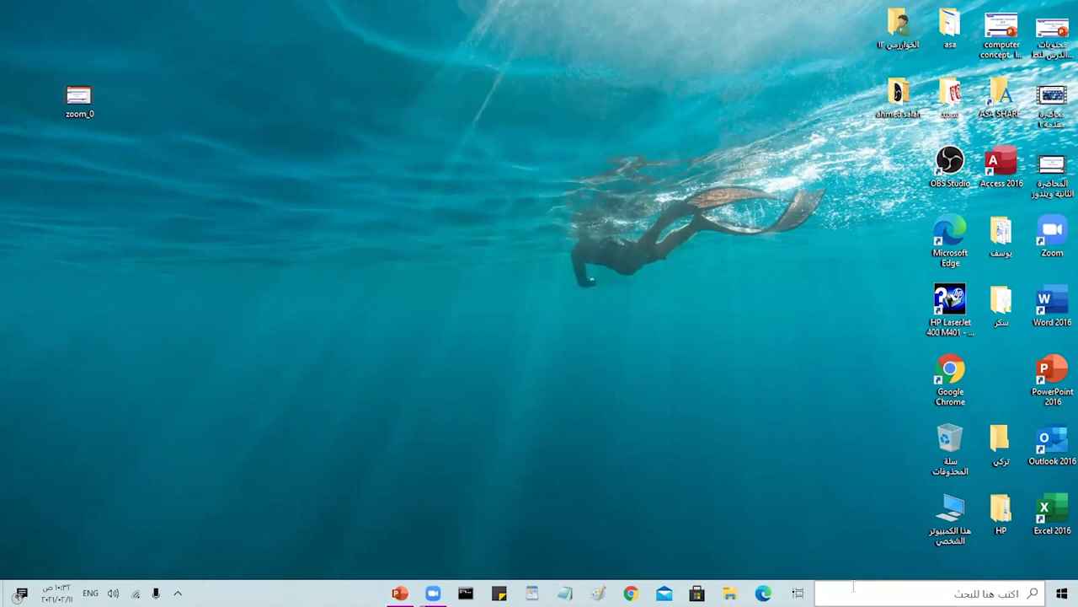
# - Search for دعوة in Arabic and launch Remote Assistance to invite a trusted helper
pyautogui.click(927, 593)
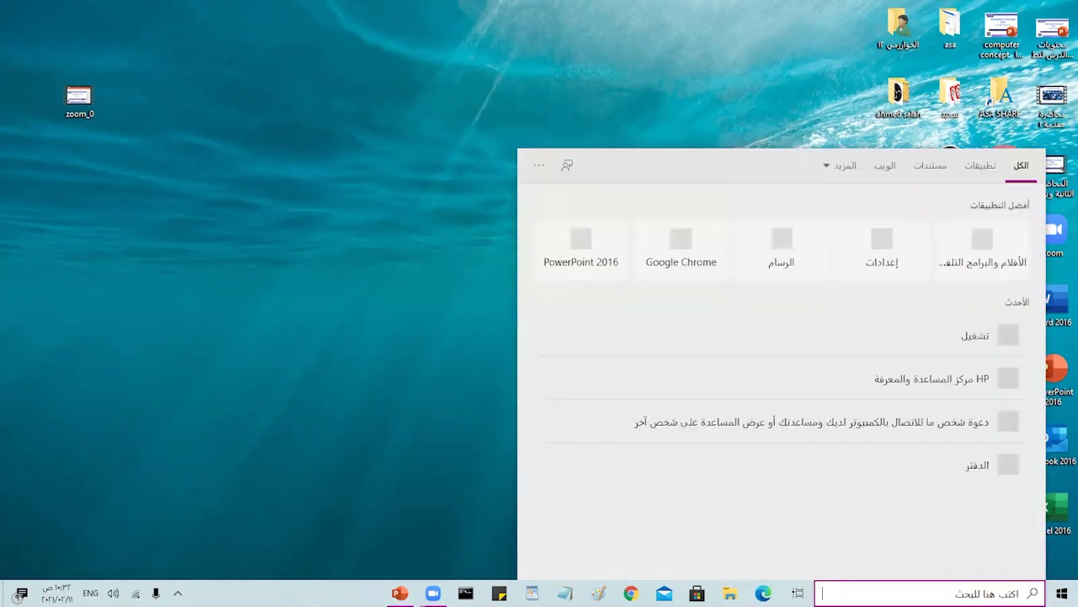
pyautogui.write(']')
pyautogui.press('BackSpace')
pyautogui.hotkey('alt', 'shift')
pyautogui.write('دعو')
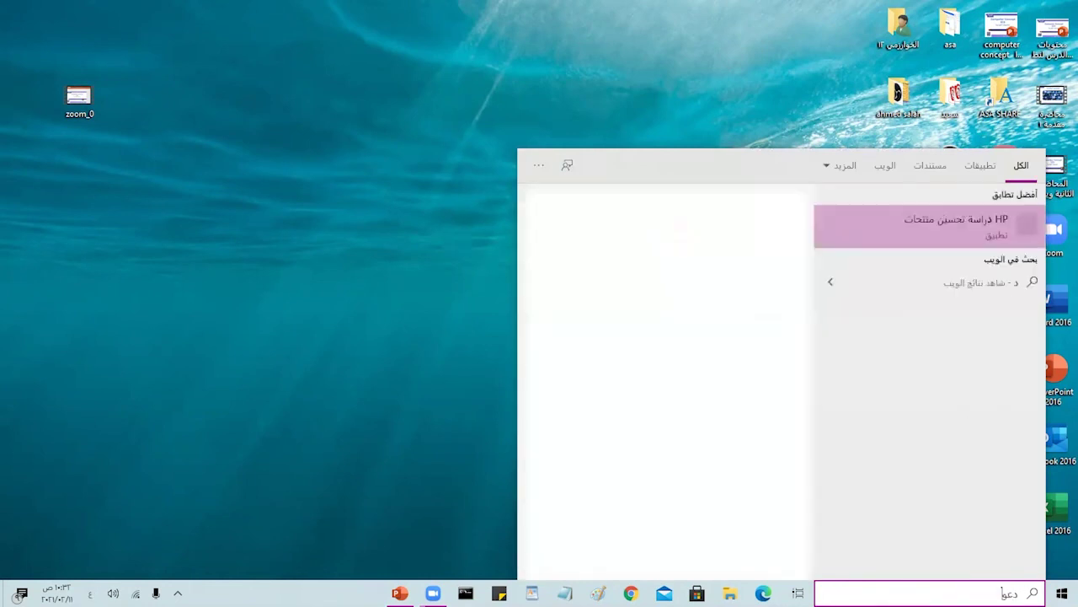
pyautogui.write('ة')
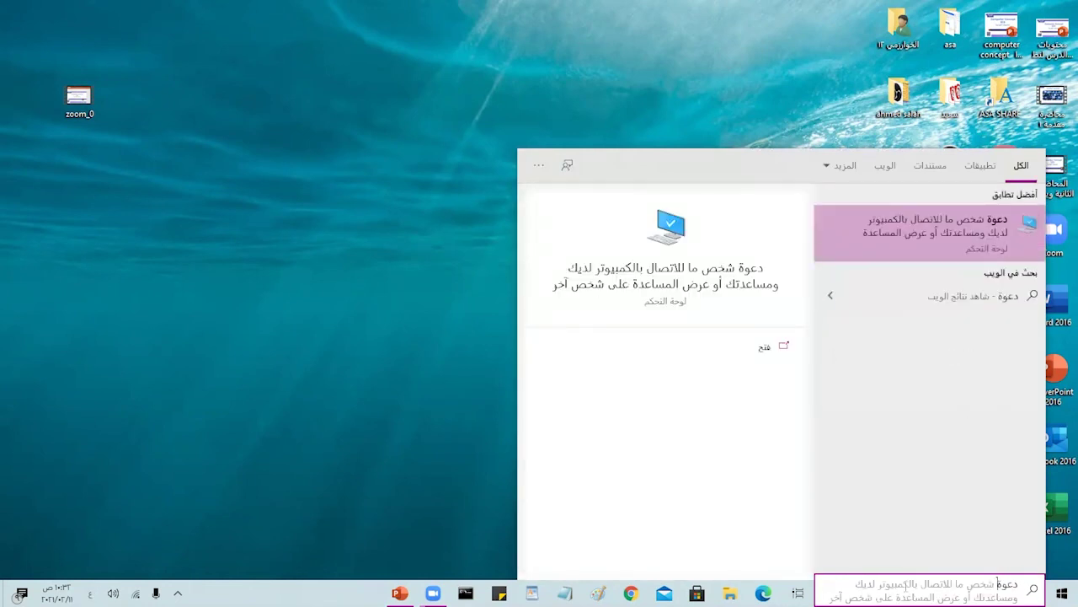
pyautogui.click(911, 229)
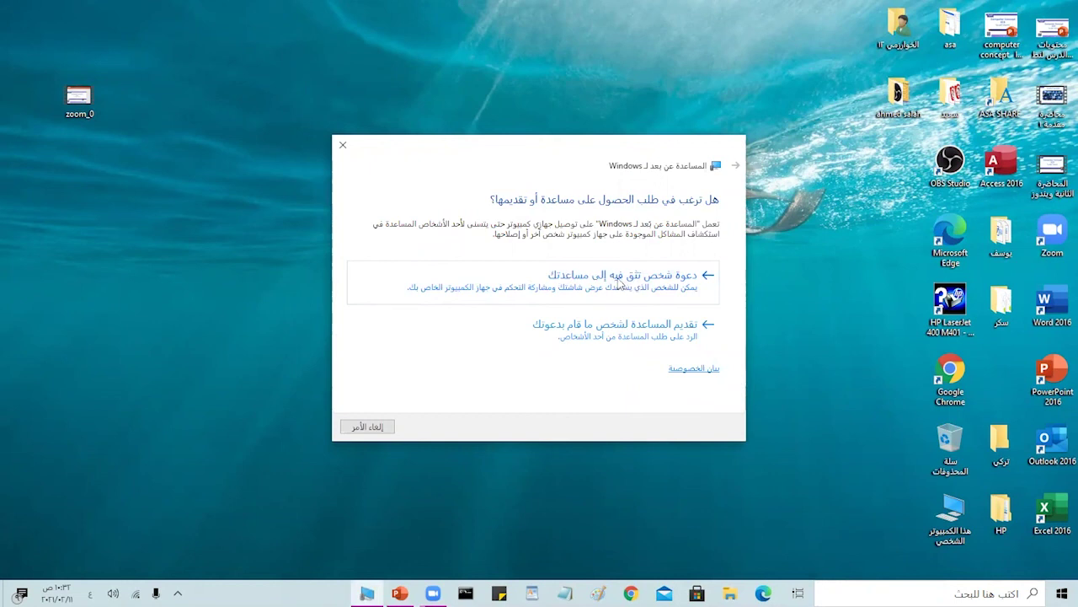
pyautogui.click(510, 278)
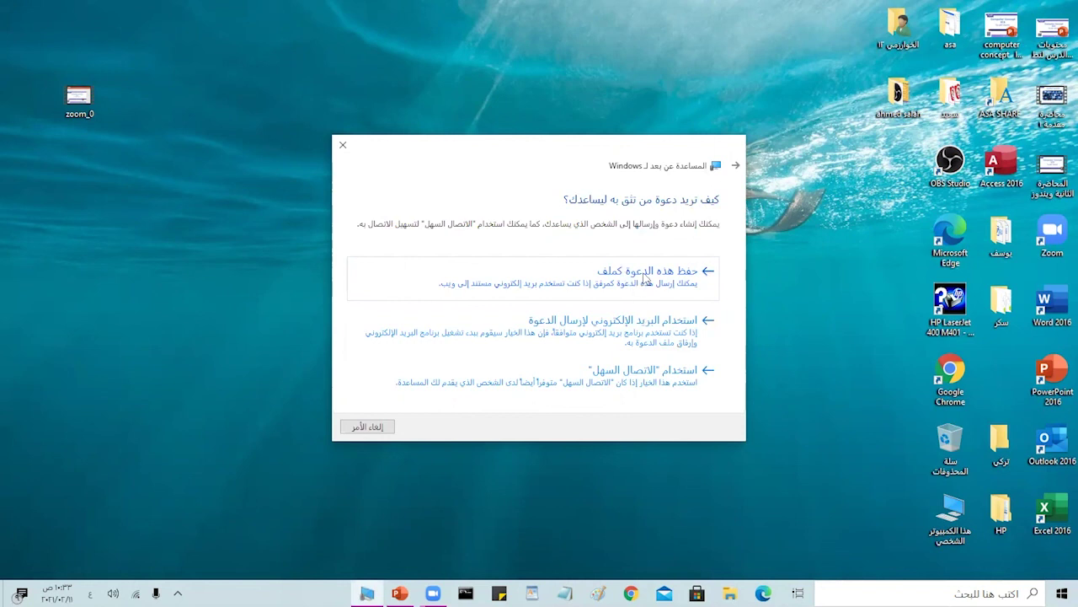
# - Save the invitation as the file دعوة on the Desktop
pyautogui.click(645, 278)
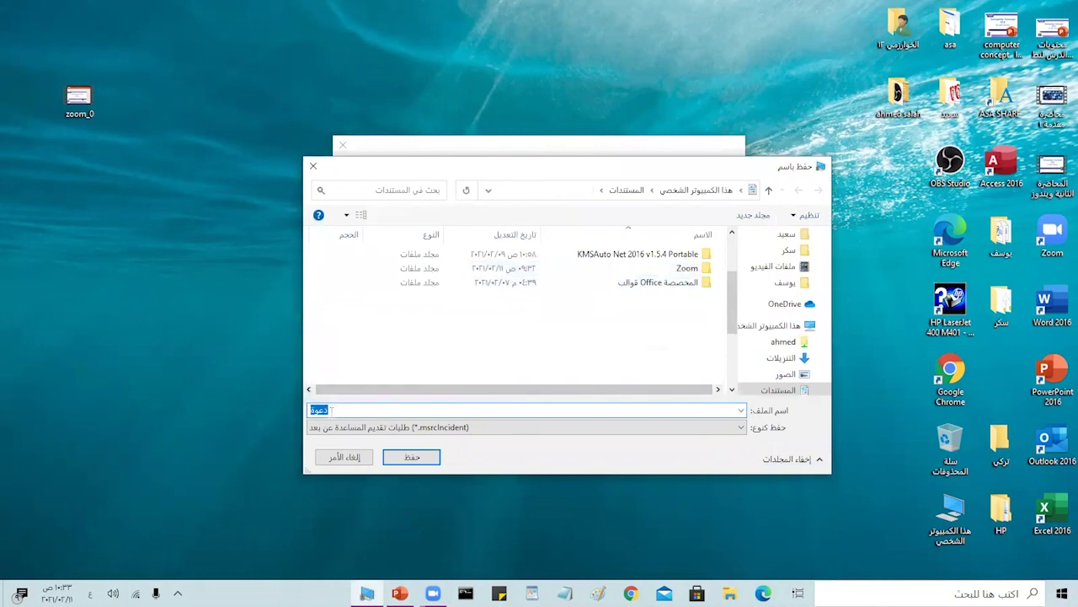
pyautogui.scroll(1, 739, 284)
pyautogui.scroll(1, 740, 284)
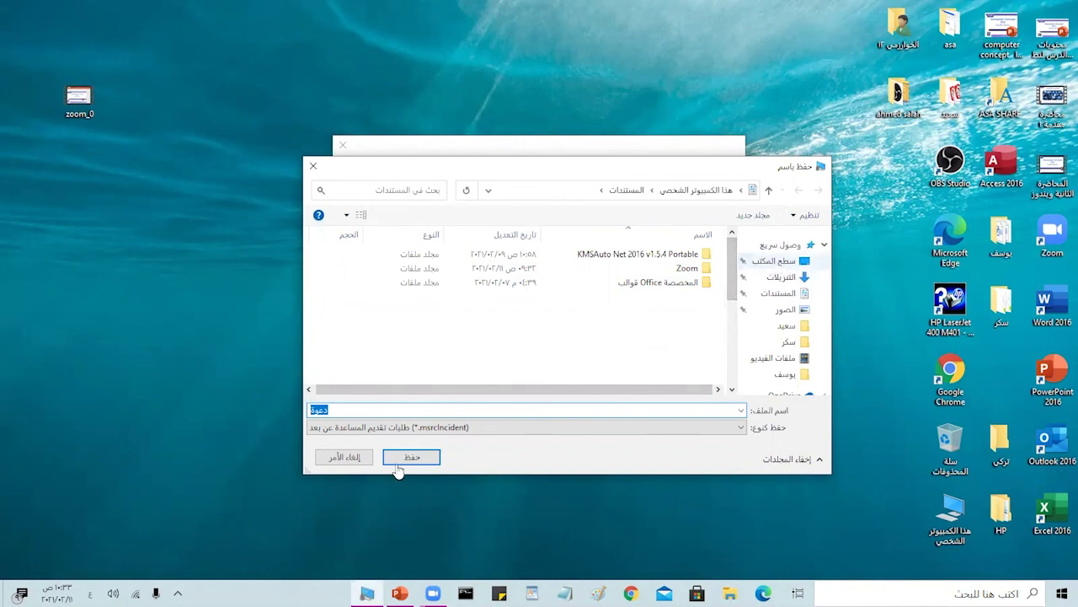
pyautogui.click(806, 263)
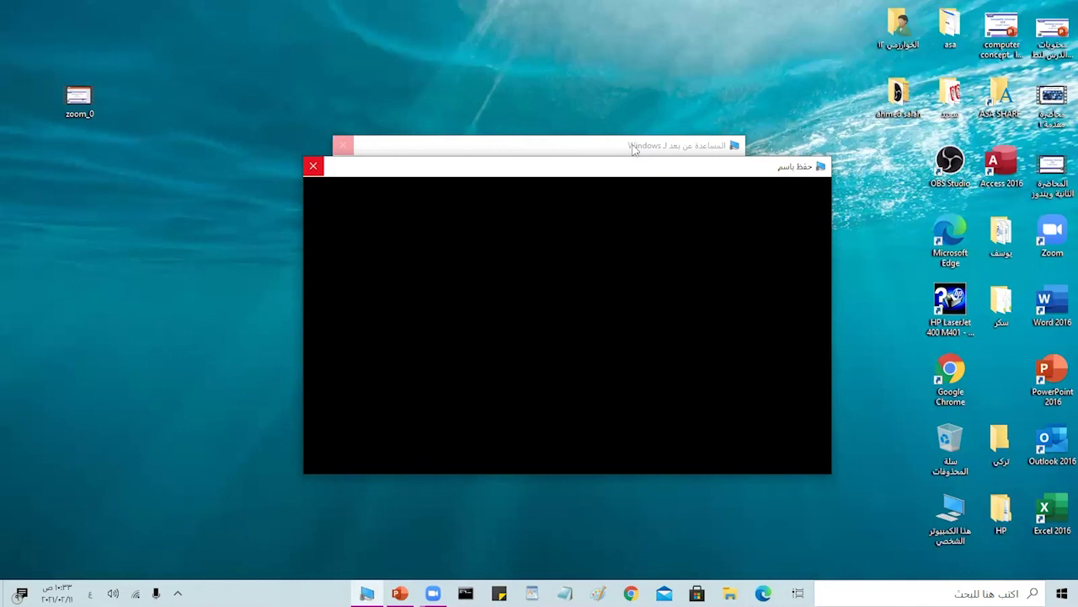
pyautogui.click(405, 456)
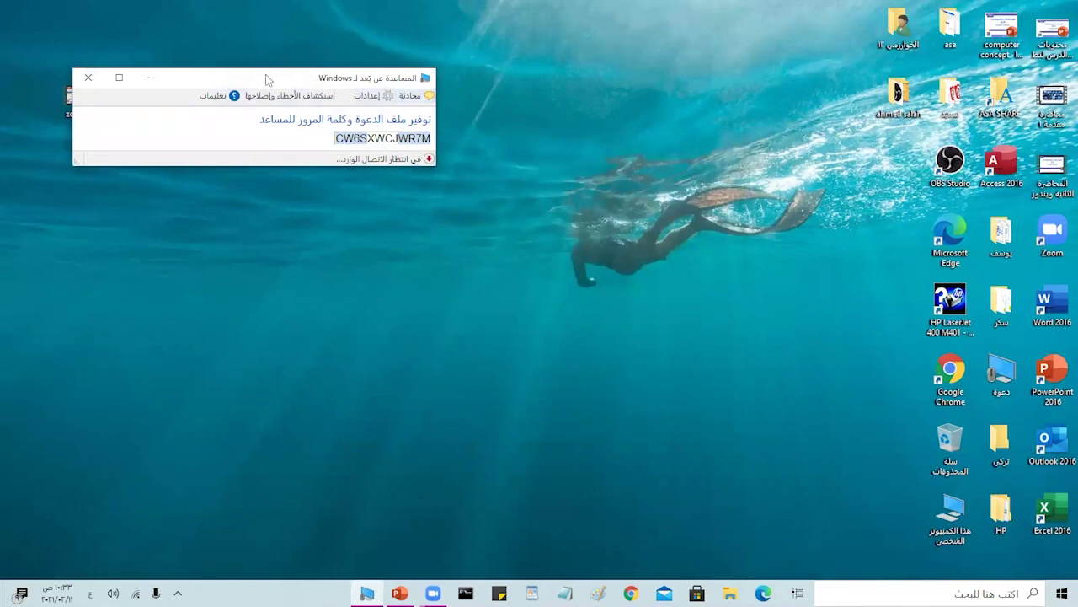
# - Move the password window aside and place the دعوة file near the desktop centre, then open it
pyautogui.moveTo(258, 80); pyautogui.dragTo(371, 133)
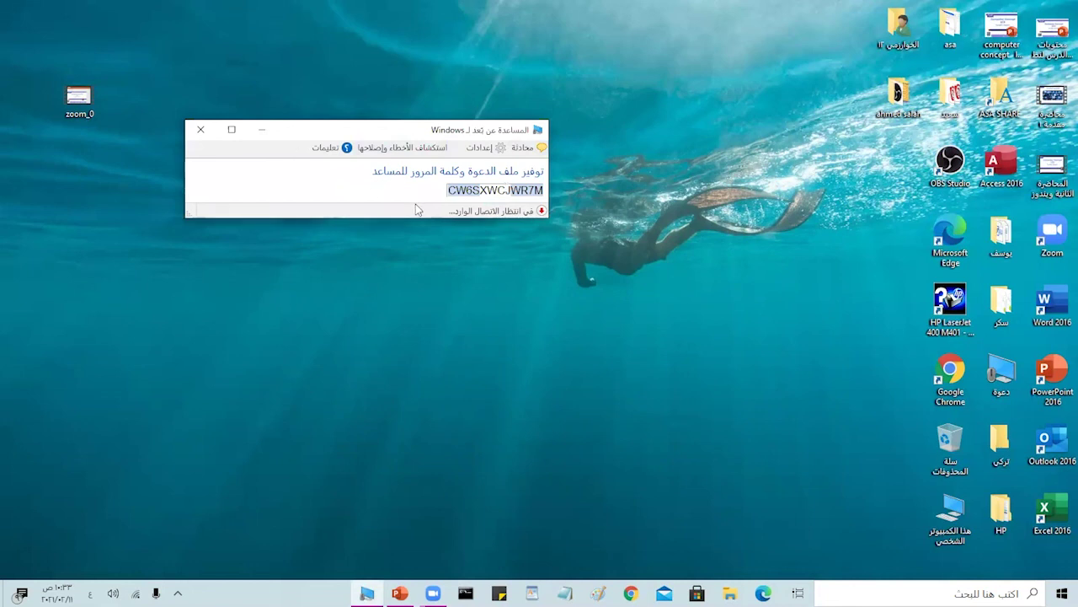
pyautogui.moveTo(1001, 373); pyautogui.dragTo(334, 291)
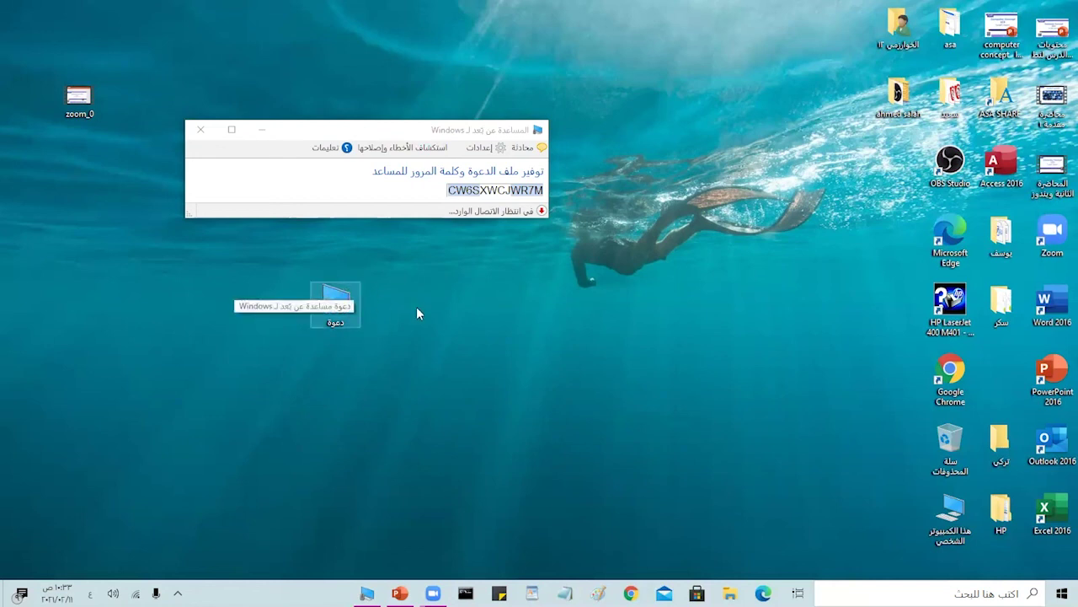
pyautogui.moveTo(335, 303); pyautogui.dragTo(537, 292)
pyautogui.moveTo(512, 364); pyautogui.dragTo(512, 364)
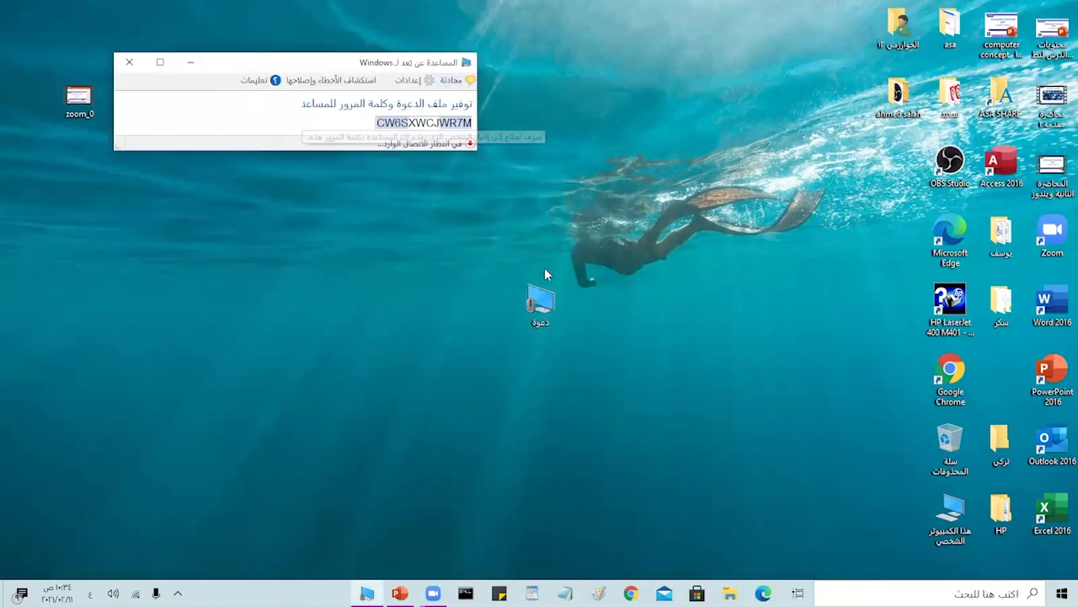
pyautogui.doubleClick(540, 305)
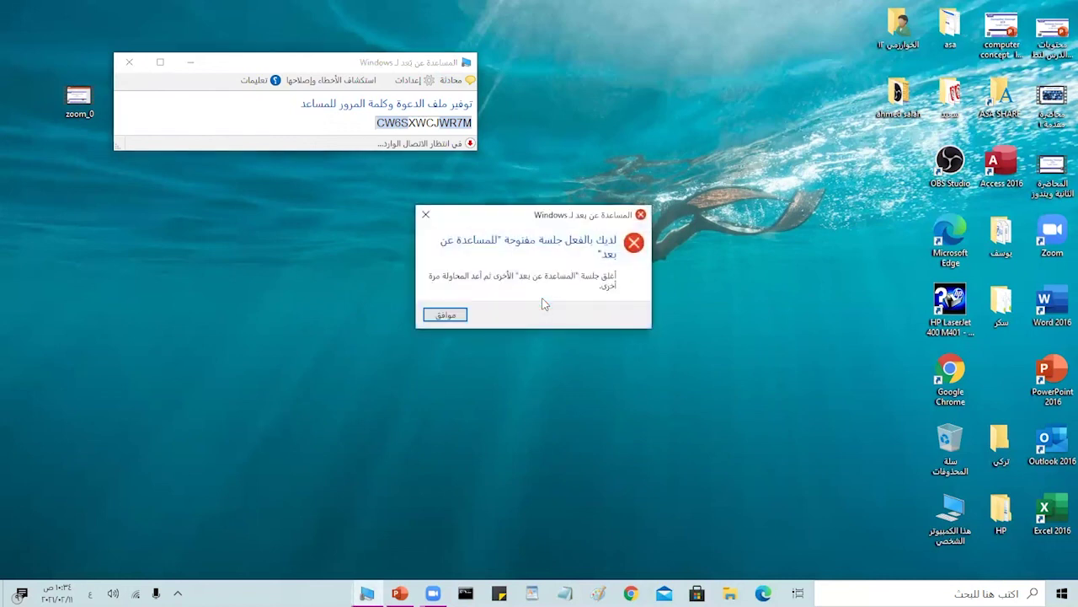
# - Dismiss the already-open session error, close Remote Assistance confirming Yes, and delete the دعوة file
pyautogui.click(426, 216)
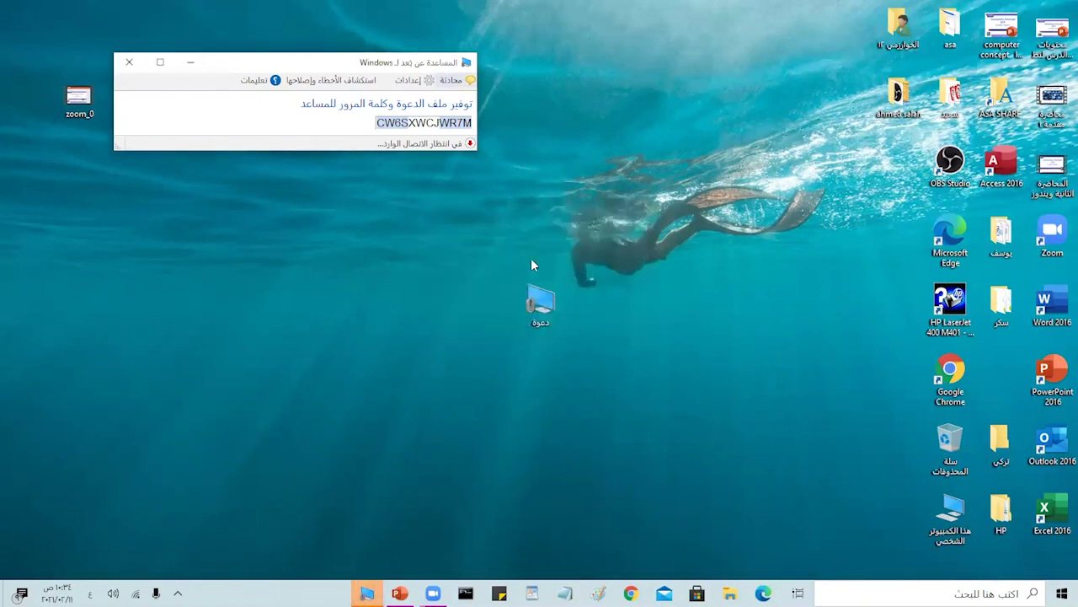
pyautogui.click(531, 302)
pyautogui.click(497, 265)
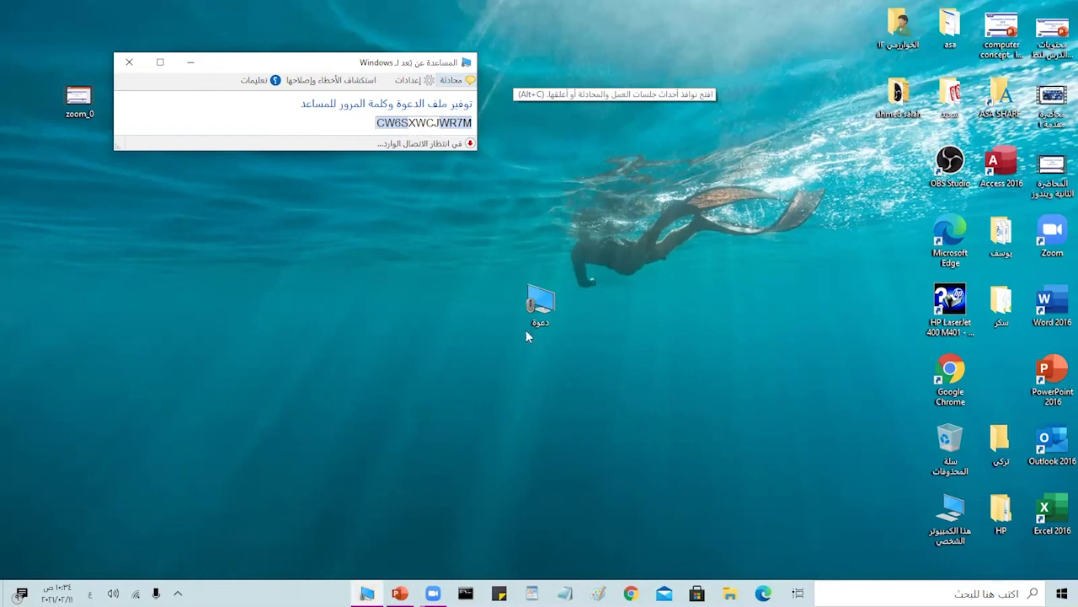
pyautogui.click(130, 64)
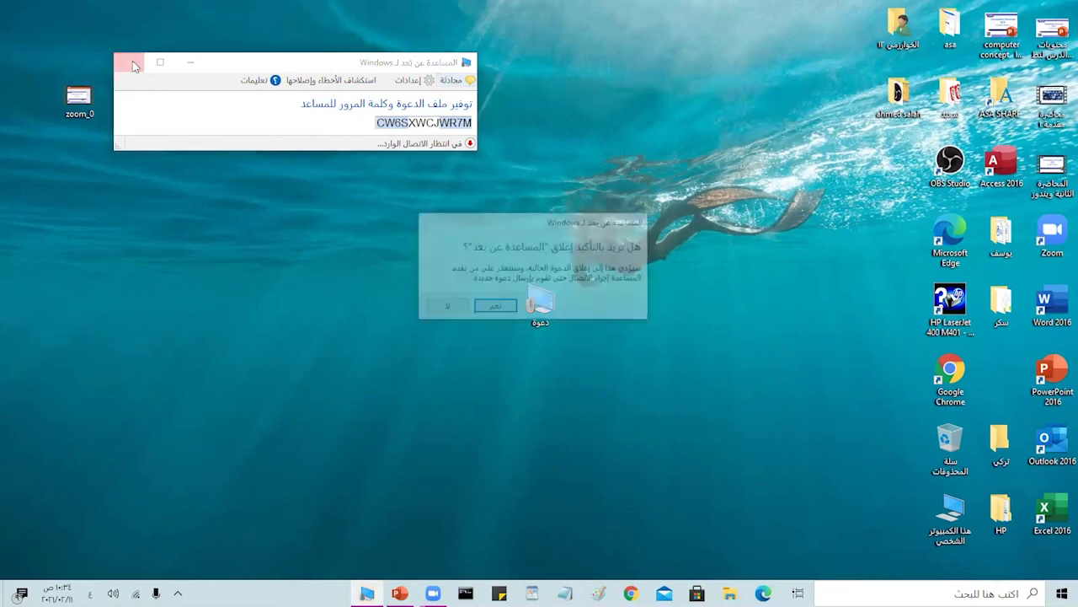
pyautogui.click(495, 308)
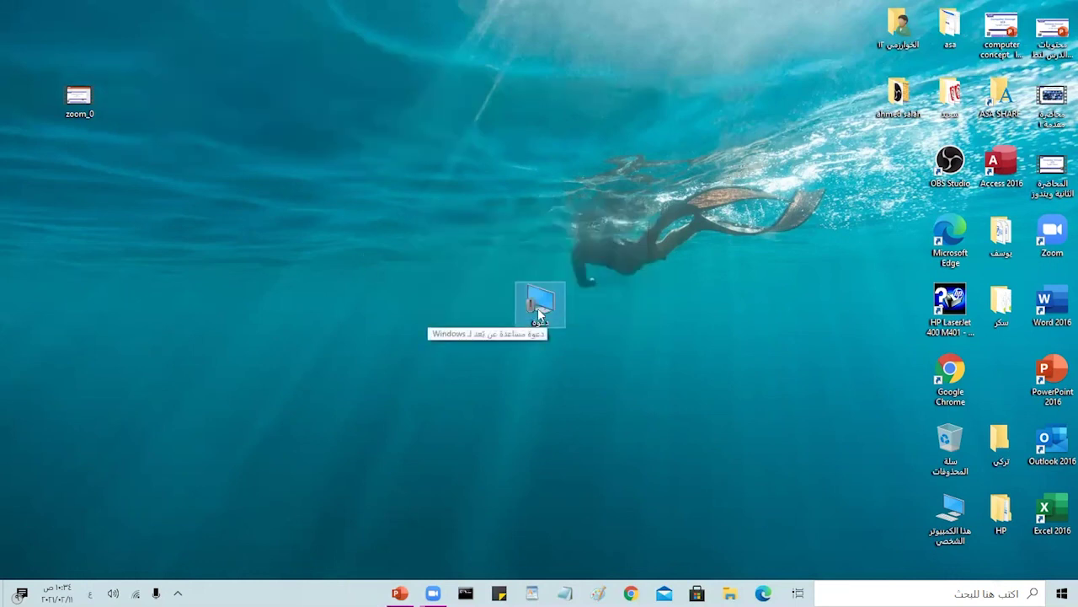
pyautogui.press('Delete')
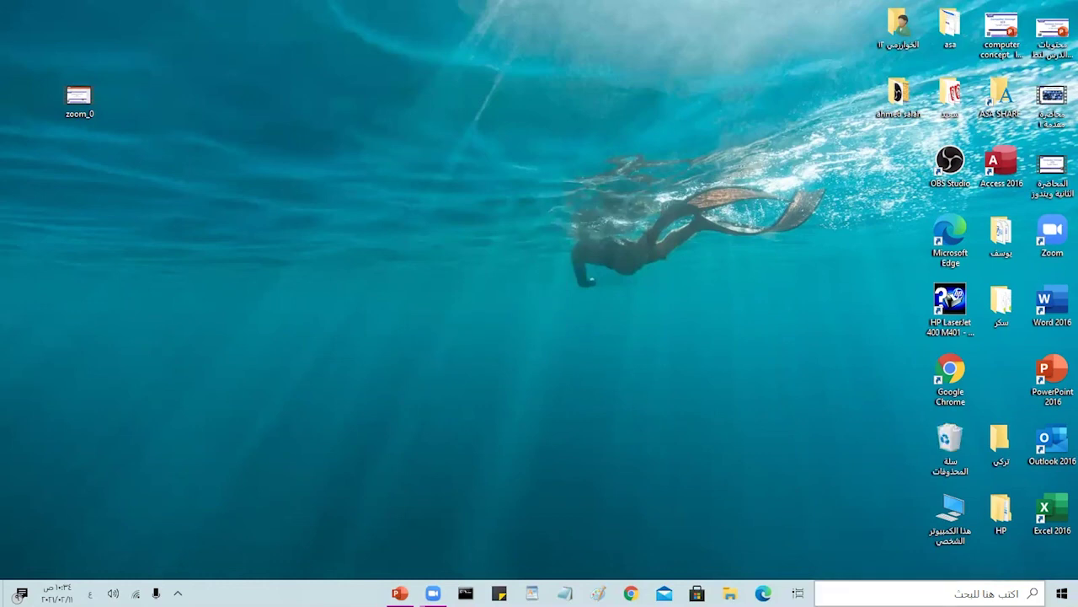
pyautogui.click(964, 592)
pyautogui.write('د')
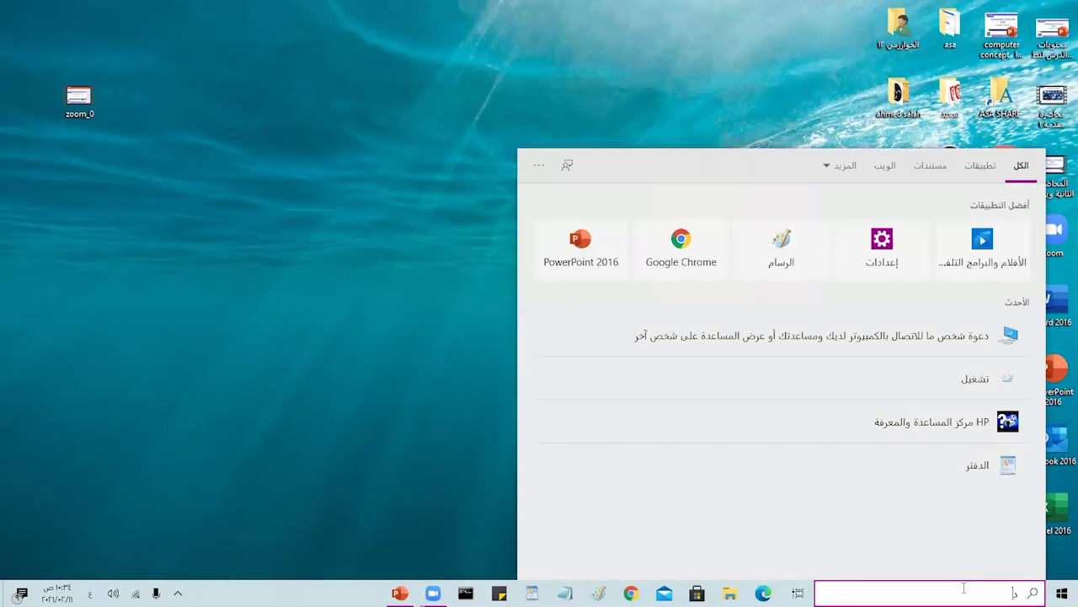
pyautogui.write('عوة')
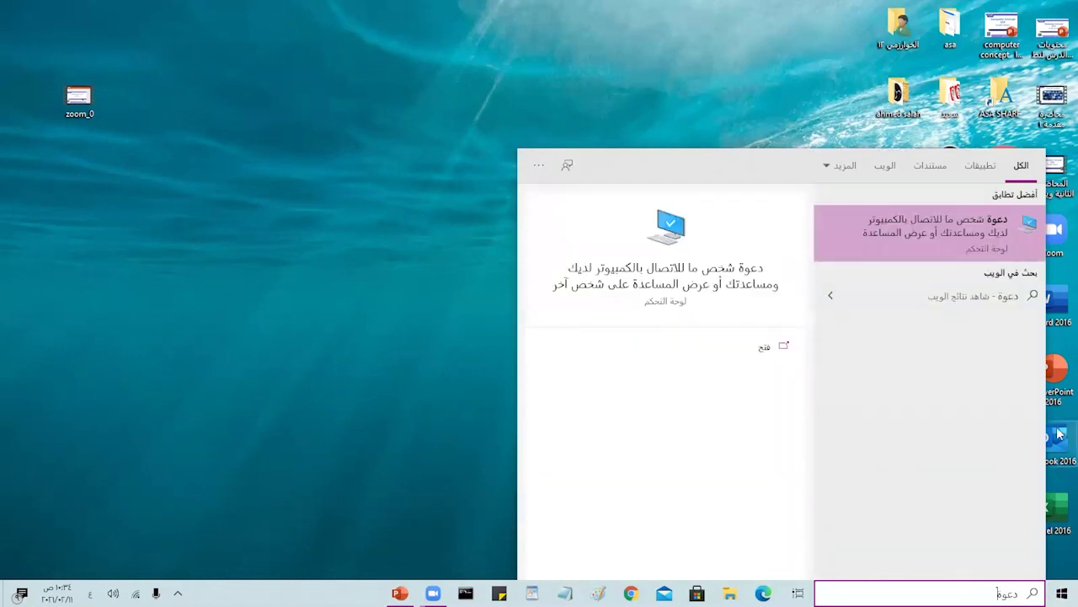
pyautogui.click(933, 236)
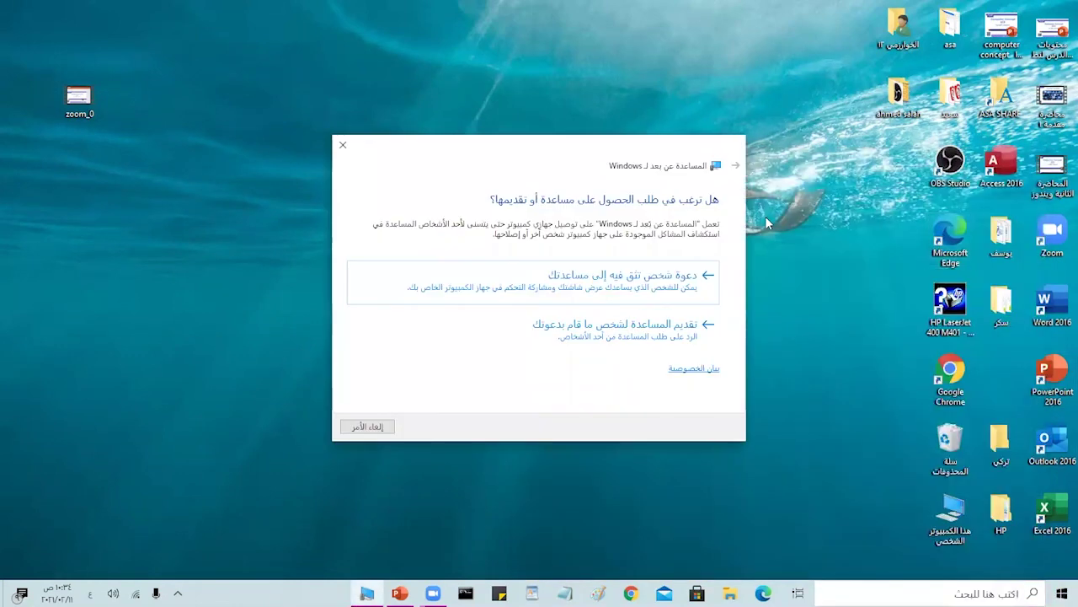
pyautogui.click(650, 334)
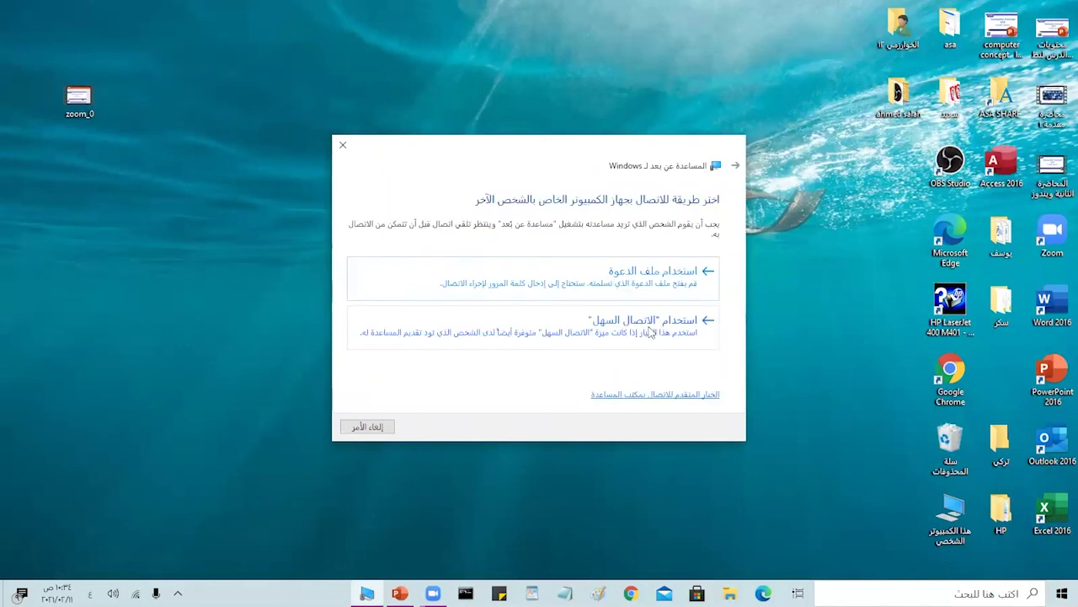
pyautogui.click(636, 285)
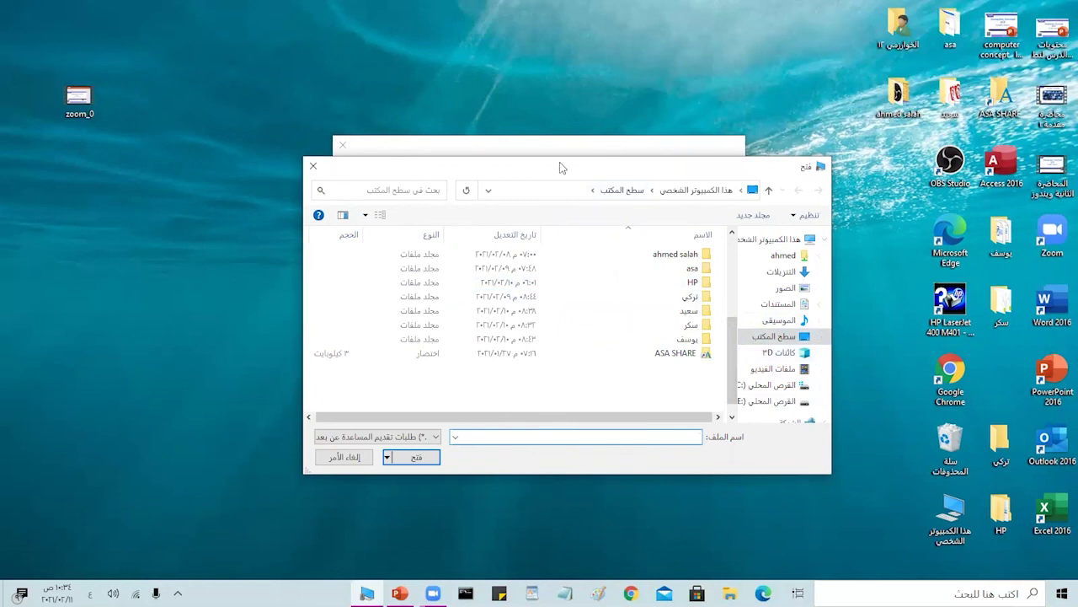
pyautogui.moveTo(562, 167); pyautogui.dragTo(552, 178)
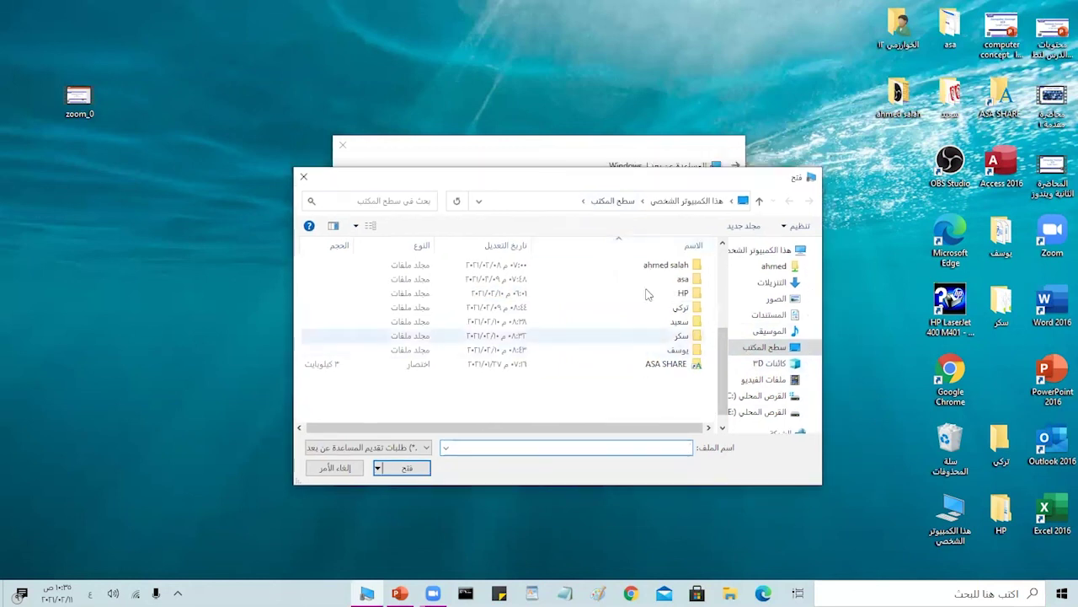
pyautogui.click(304, 177)
pyautogui.click(341, 148)
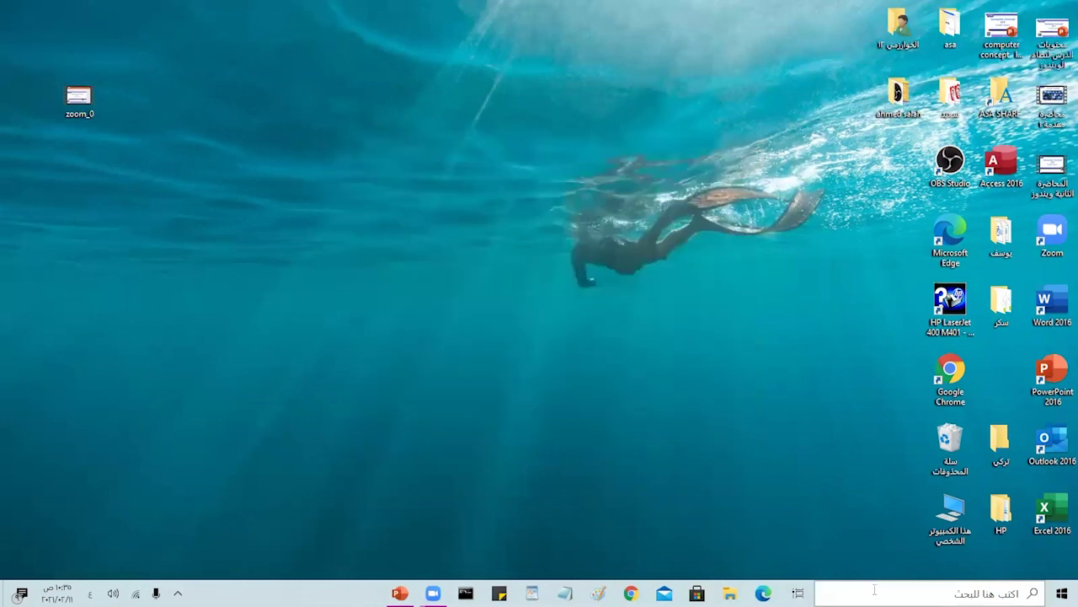
# - Search دعوة, open Remote Assistance, and save a new invitation file to the desktop
pyautogui.click(927, 593)
pyautogui.write('دعوة')
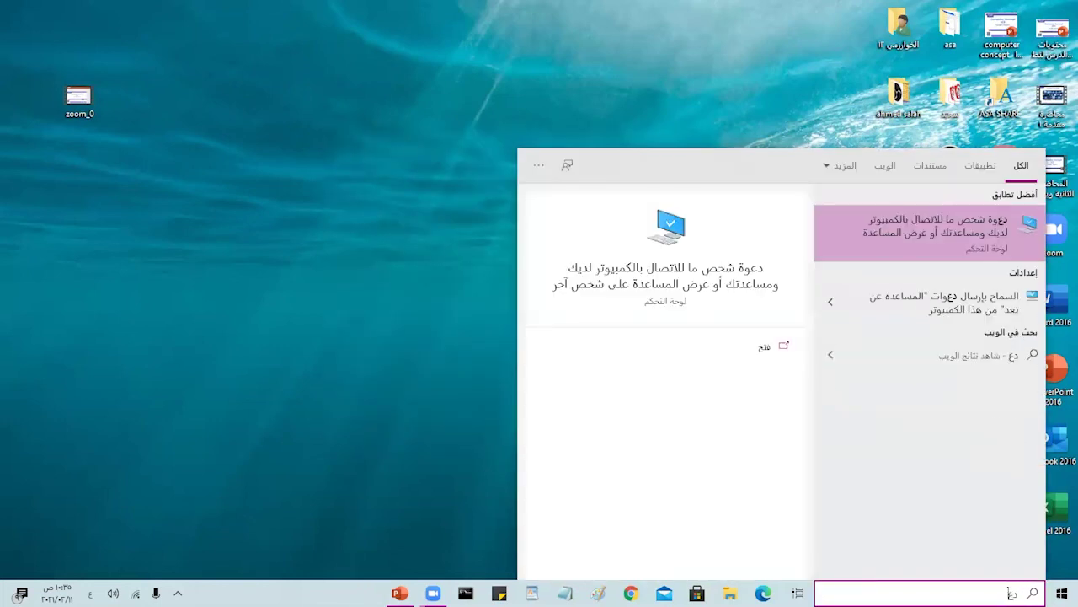
pyautogui.click(927, 243)
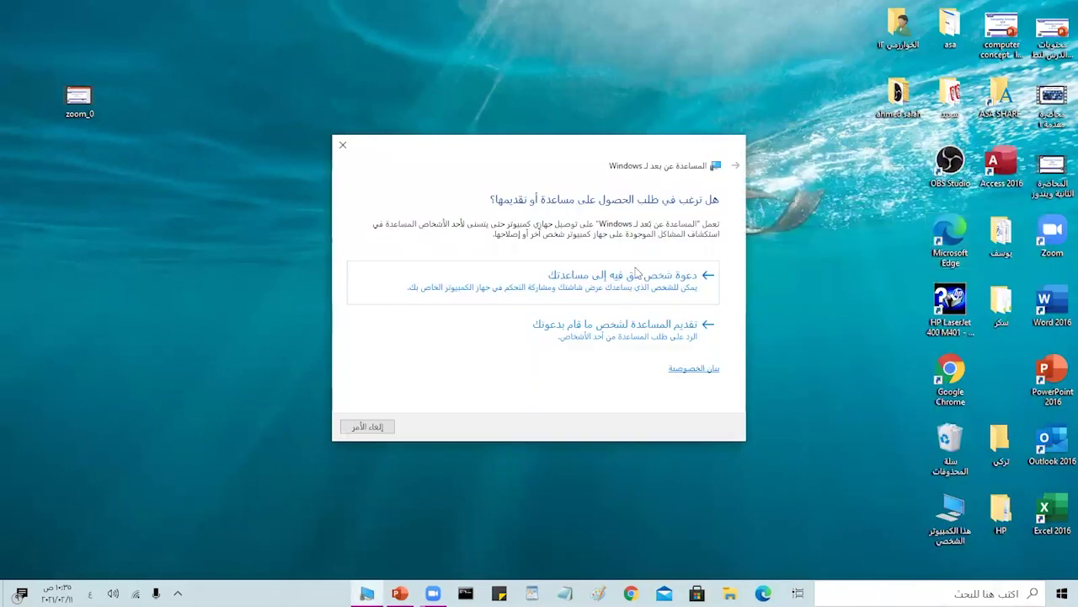
pyautogui.click(633, 290)
pyautogui.click(635, 290)
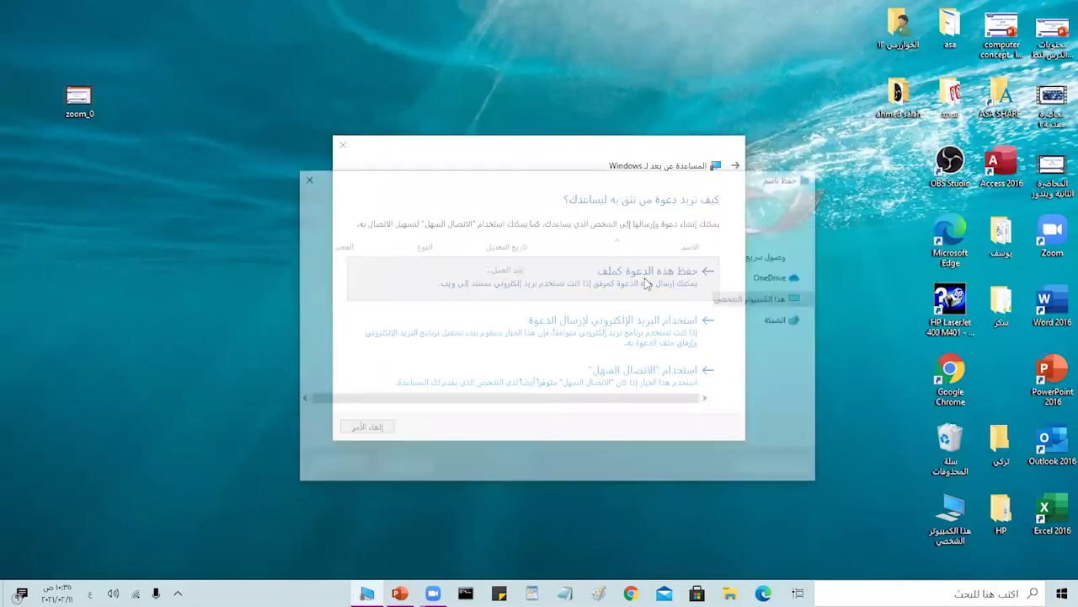
pyautogui.click(402, 468)
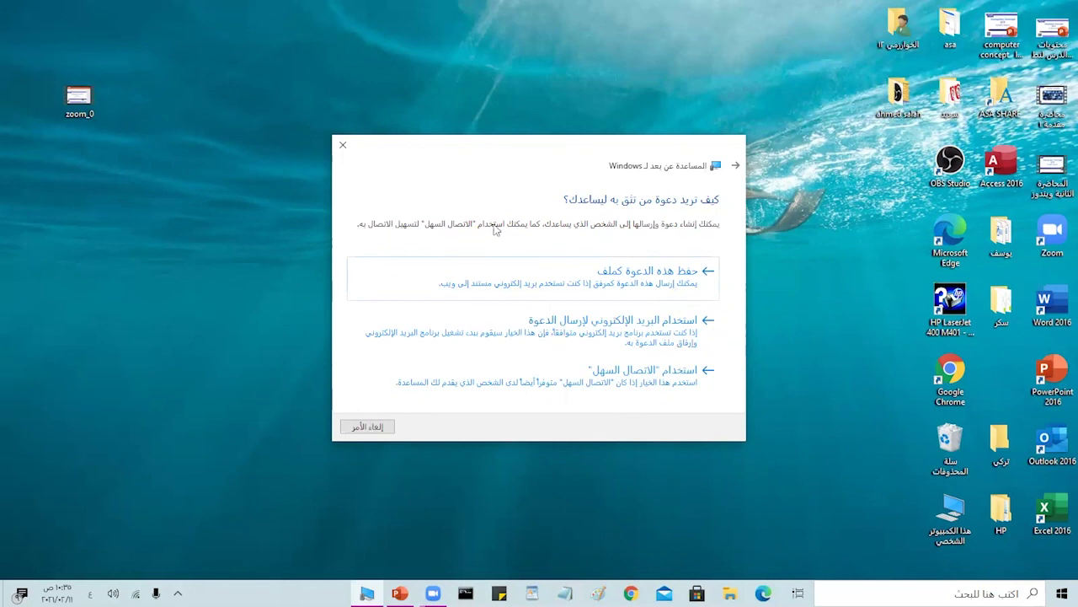
# - Reopen the invitation from search, dismiss the already-open error, and close Remote Assistance confirming Yes
pyautogui.click(751, 486)
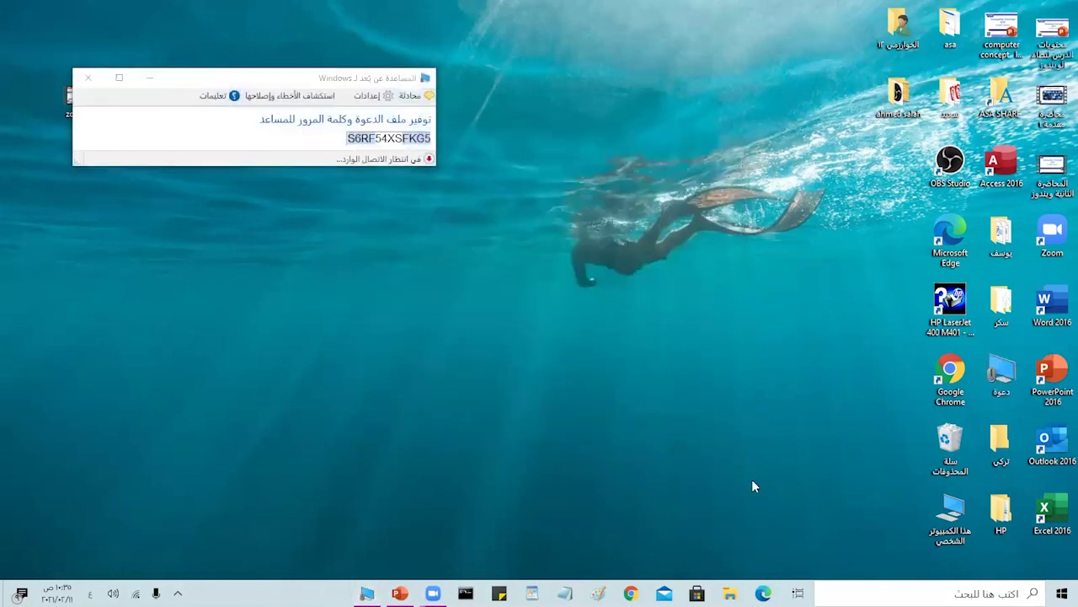
pyautogui.click(892, 589)
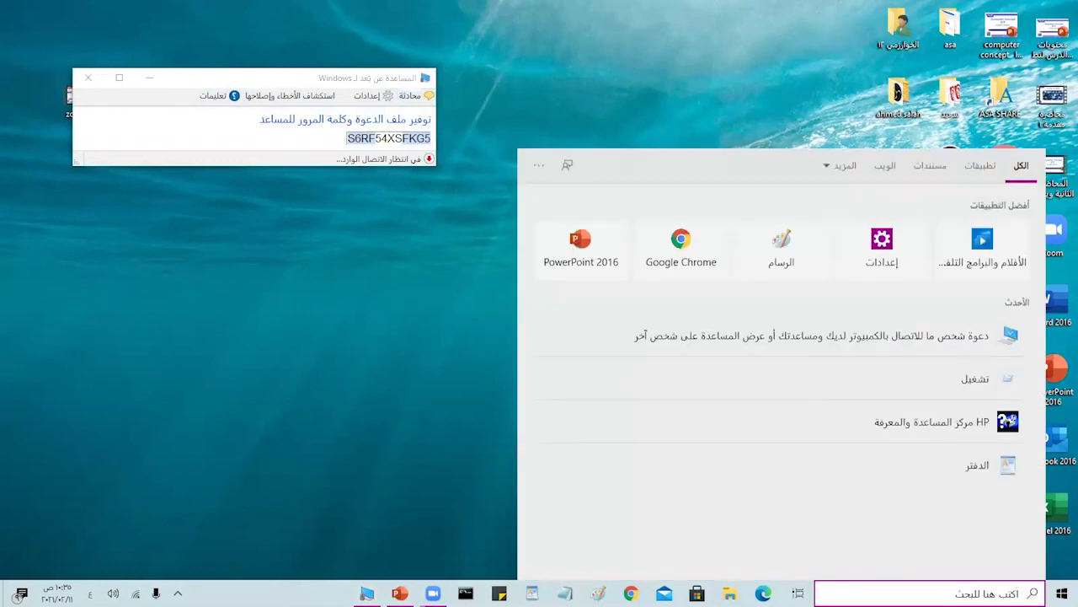
pyautogui.write('دعوة')
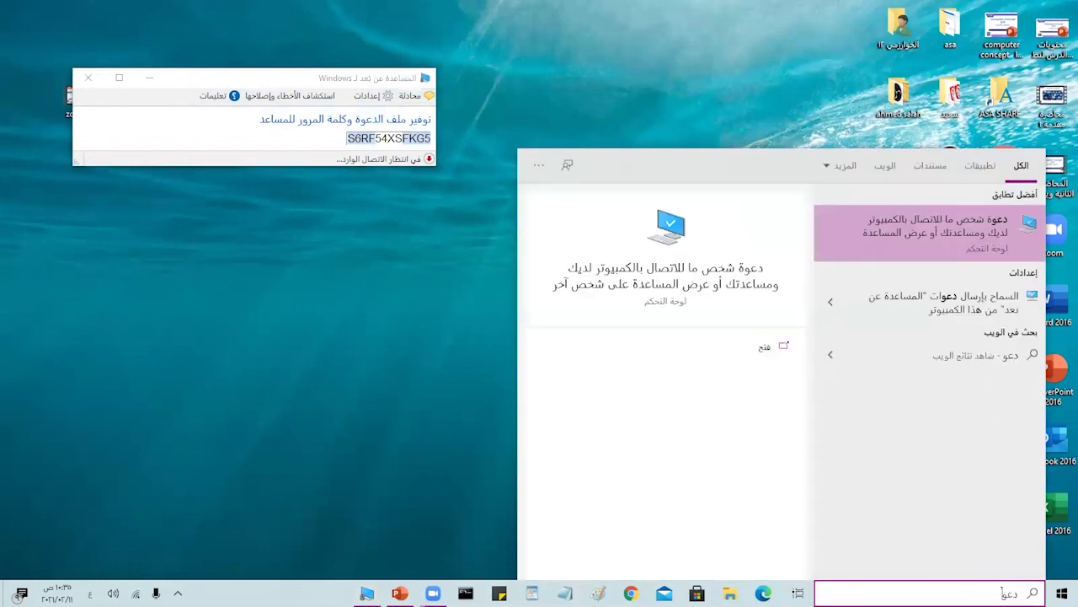
pyautogui.click(944, 236)
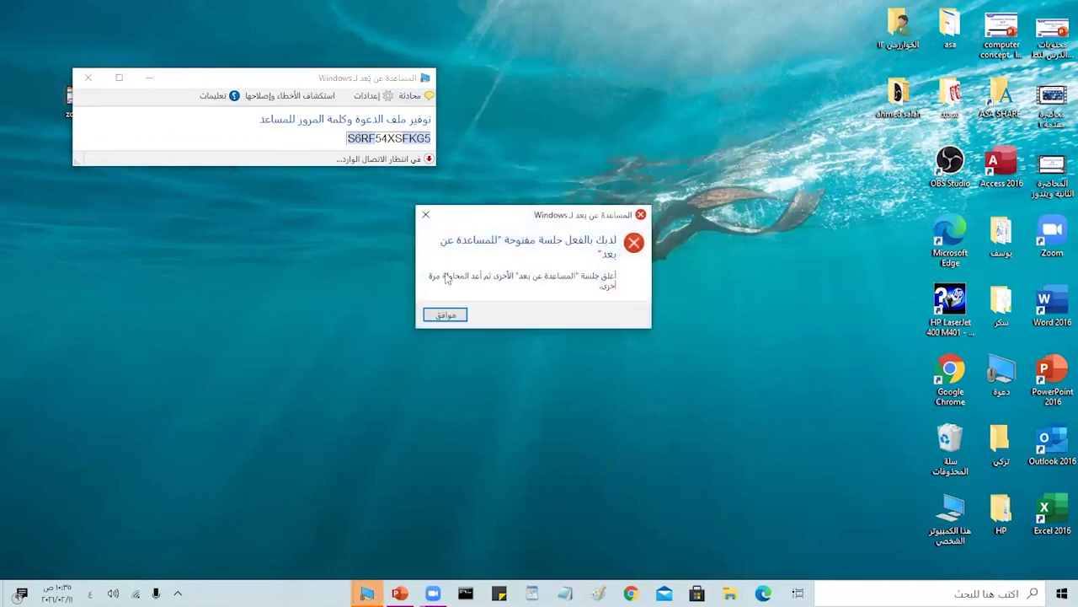
pyautogui.click(427, 218)
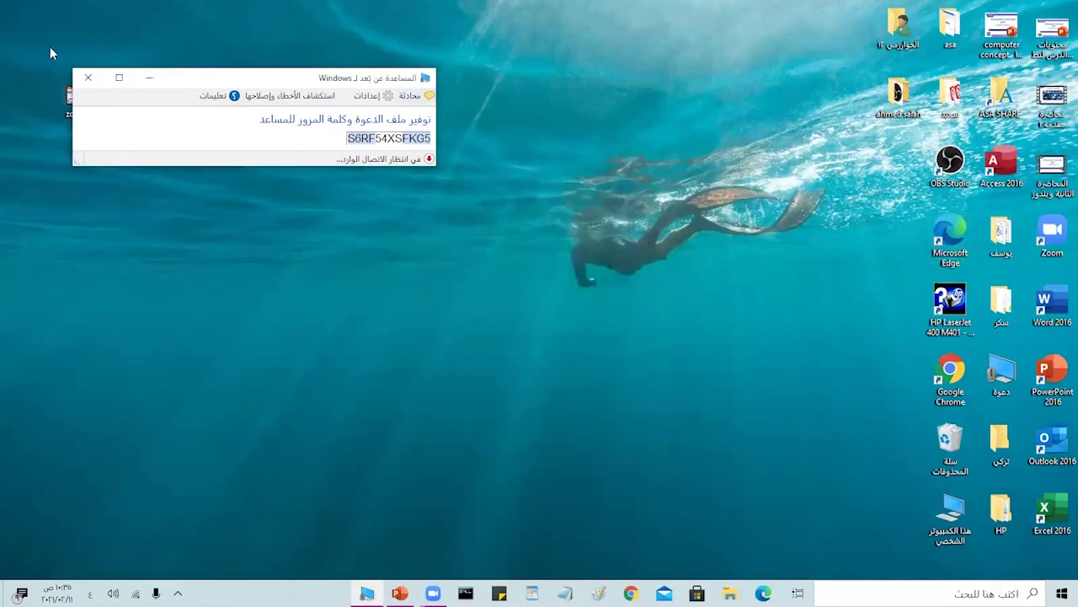
pyautogui.click(86, 81)
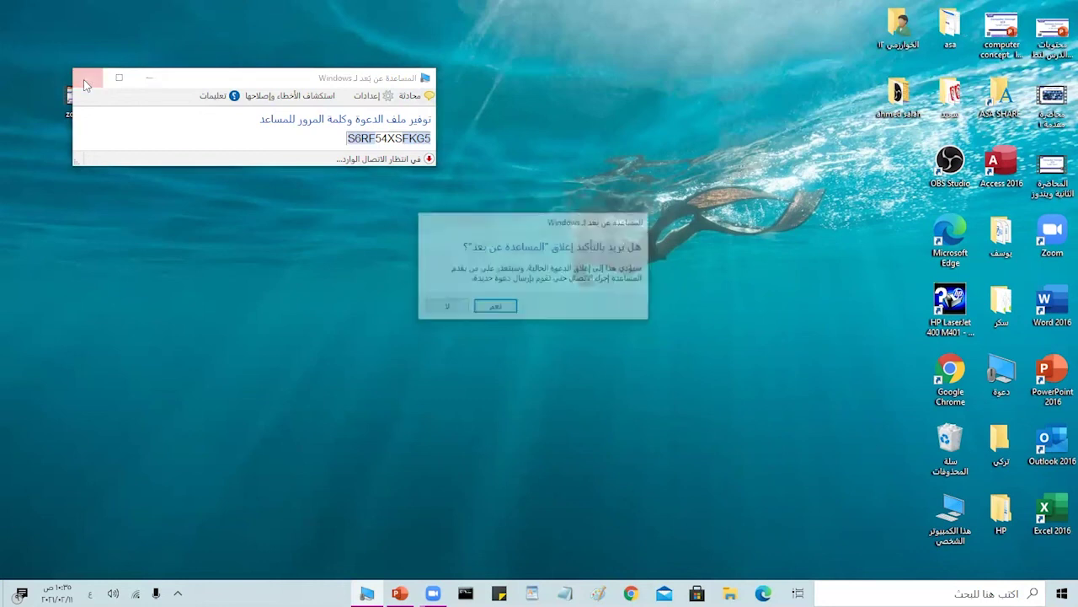
pyautogui.click(494, 307)
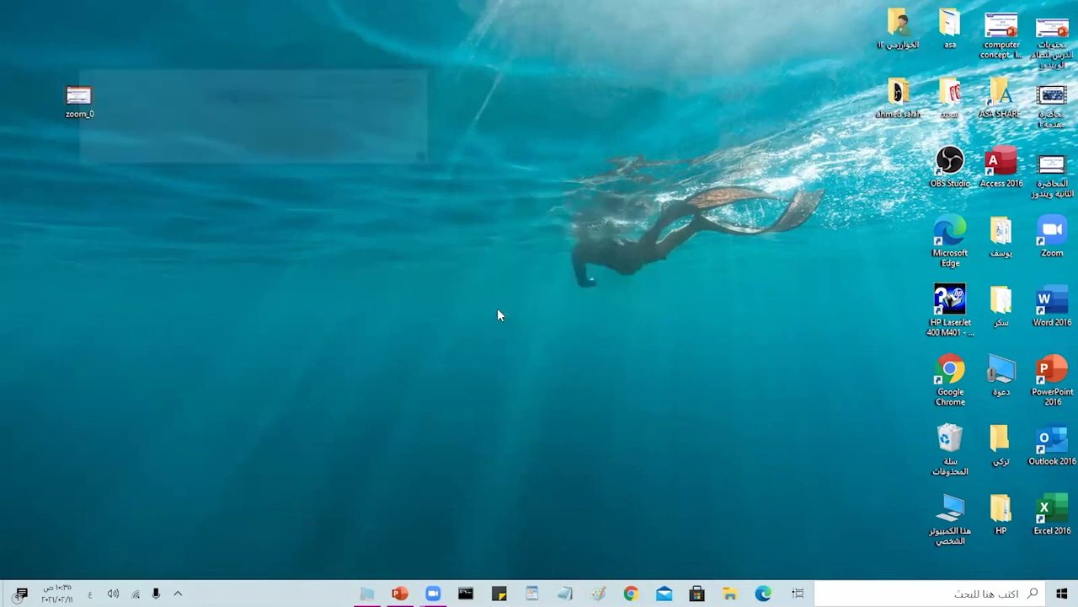